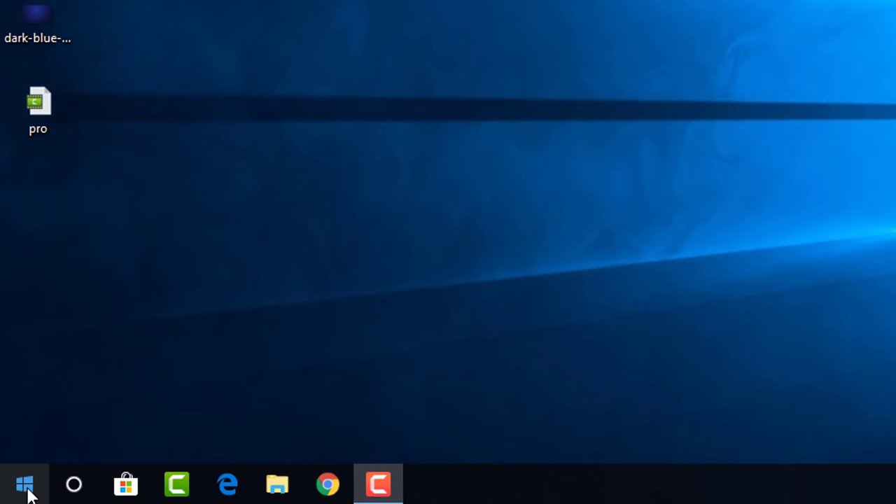
# Pin PowerPoint 2007 from the Microsoft Office program group as a Start tile.
pyautogui.click(26, 488)
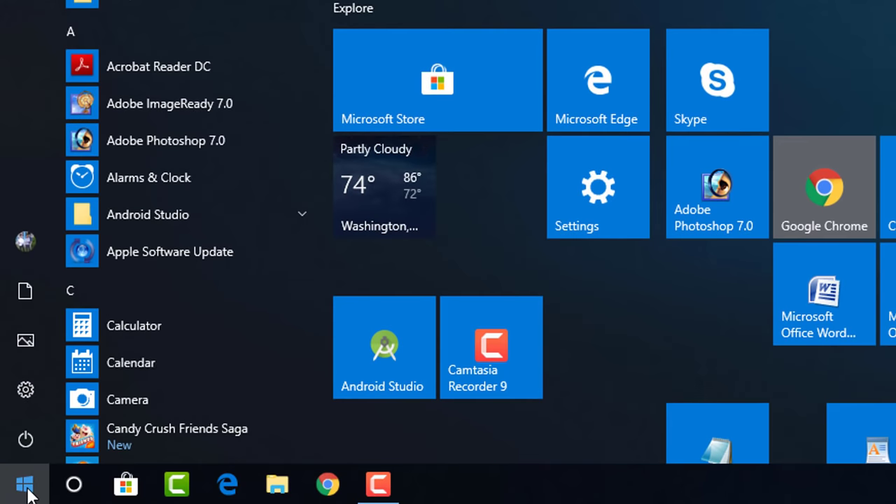
pyautogui.scroll(-4, 207, 214)
pyautogui.scroll(-3, 217, 170)
pyautogui.scroll(-3, 248, 252)
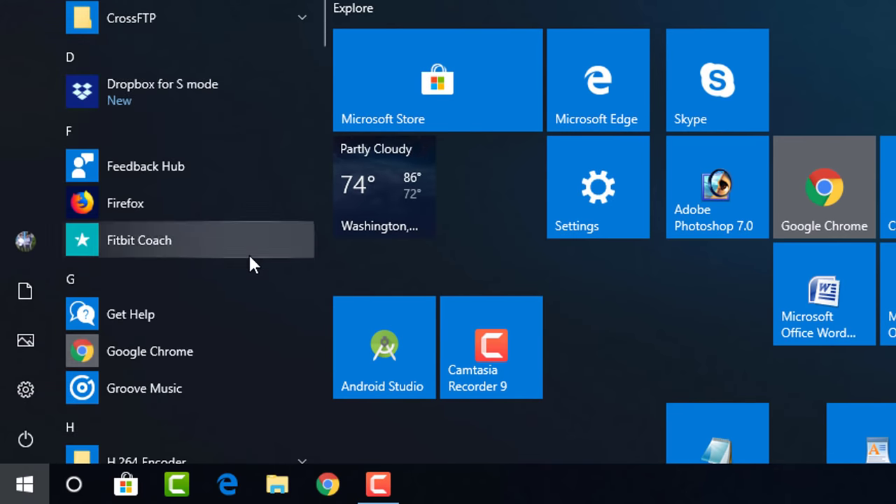
pyautogui.scroll(-5, 252, 320)
pyautogui.scroll(-2, 252, 322)
pyautogui.scroll(-5, 252, 319)
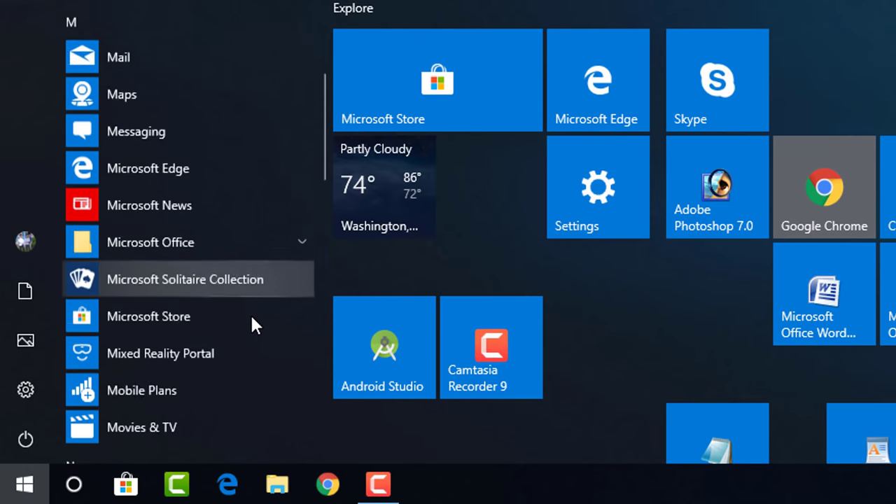
pyautogui.scroll(-1, 276, 210)
pyautogui.click(300, 185)
pyautogui.scroll(-3, 270, 280)
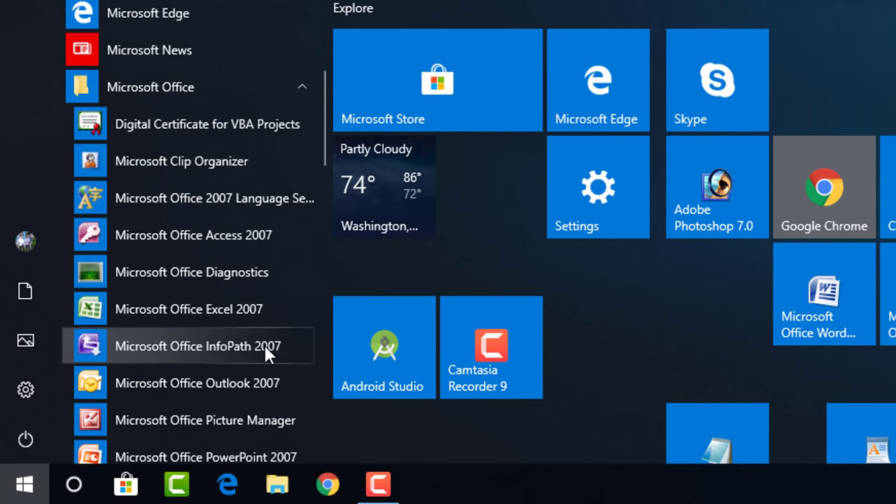
pyautogui.scroll(-3, 264, 345)
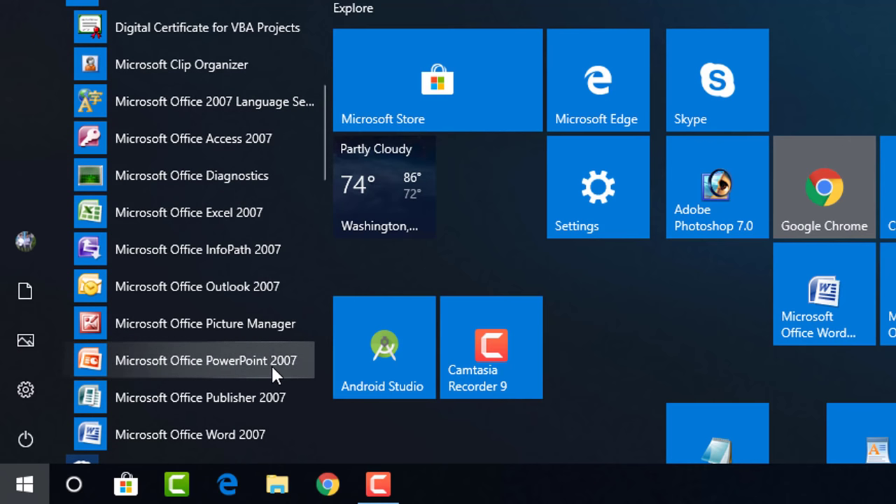
pyautogui.moveTo(205, 361); pyautogui.dragTo(732, 311)
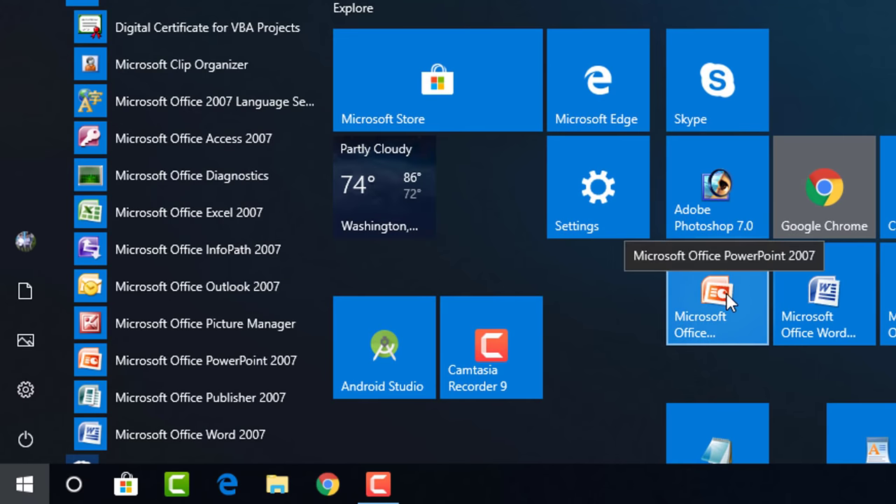
pyautogui.click(726, 293)
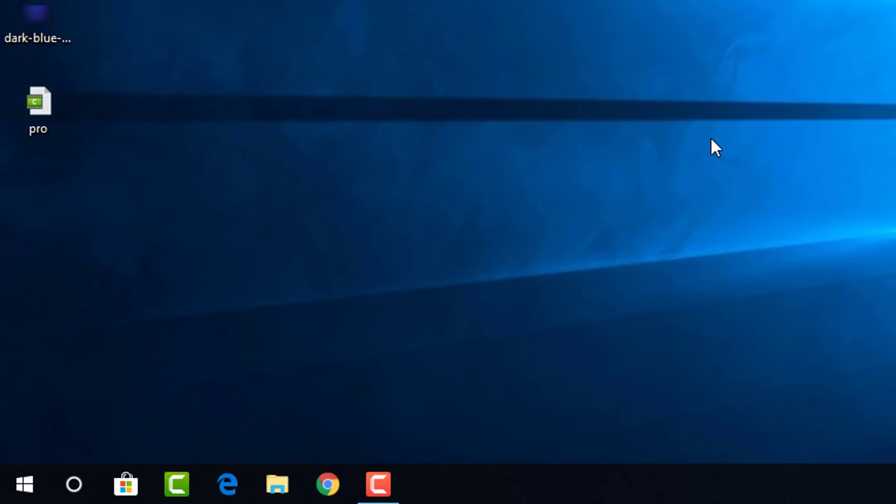
# Search for 'power point' and launch PowerPoint 2007.
pyautogui.click(73, 484)
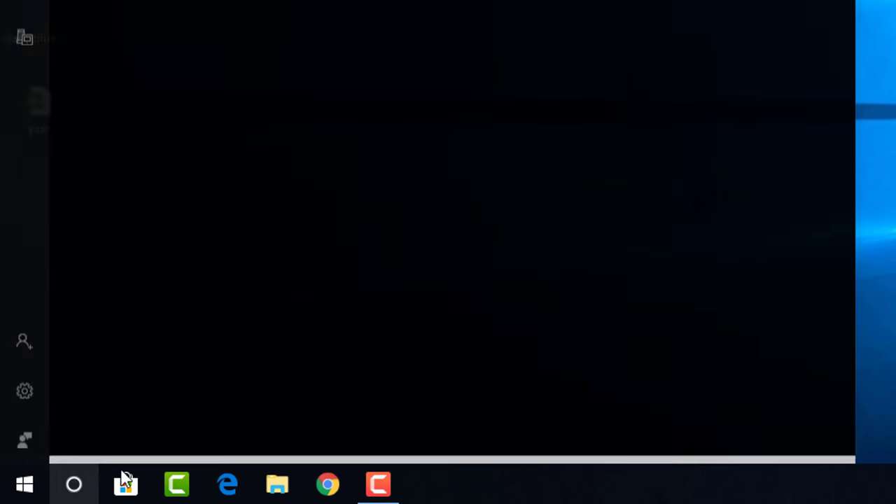
pyautogui.write('powe')
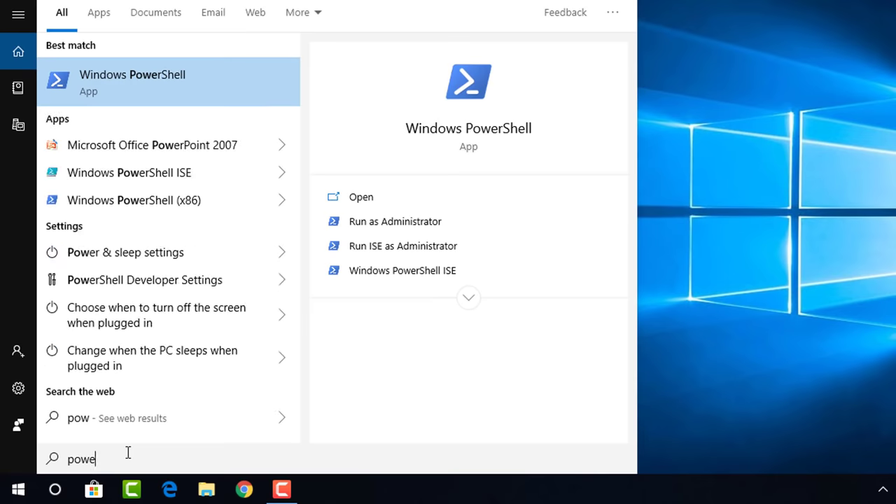
pyautogui.write('r point')
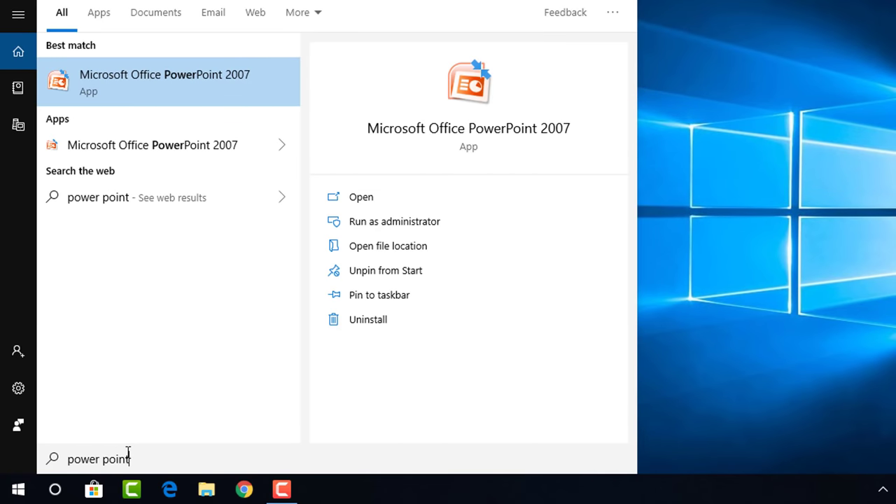
pyautogui.press('Return')
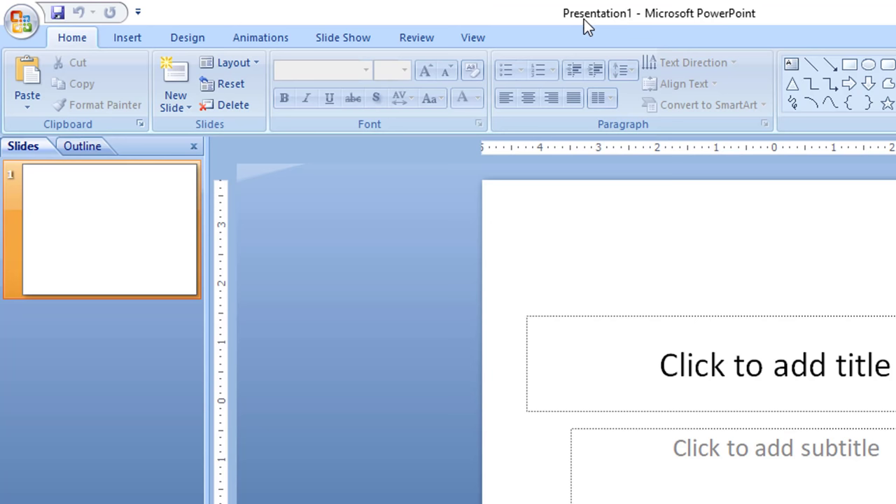
# Save the blank presentation to the Desktop under a new file name.
pyautogui.click(21, 21)
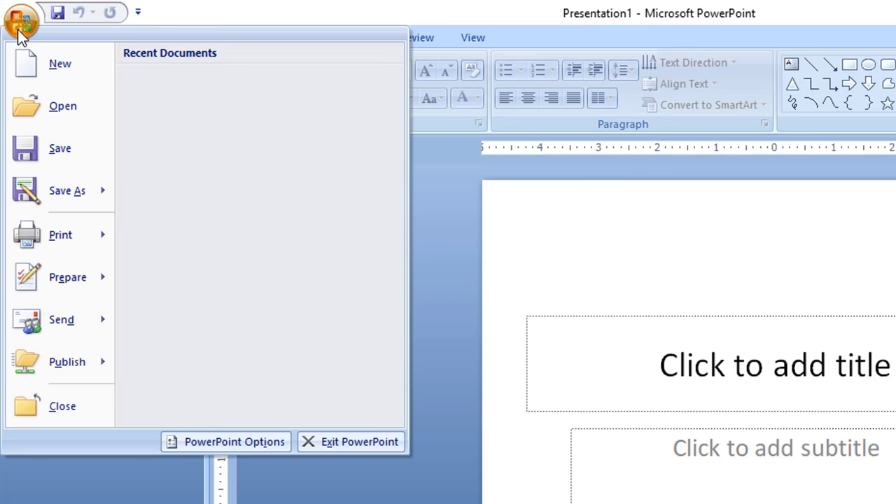
pyautogui.click(66, 149)
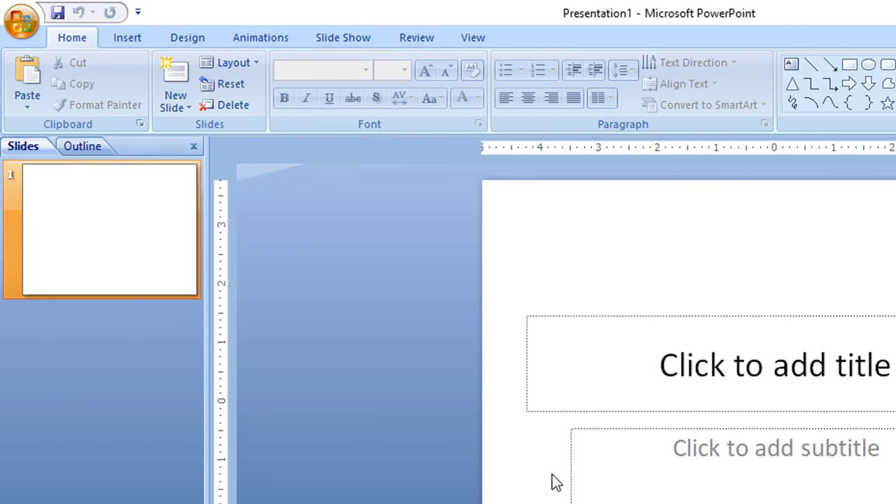
pyautogui.write('Ish')
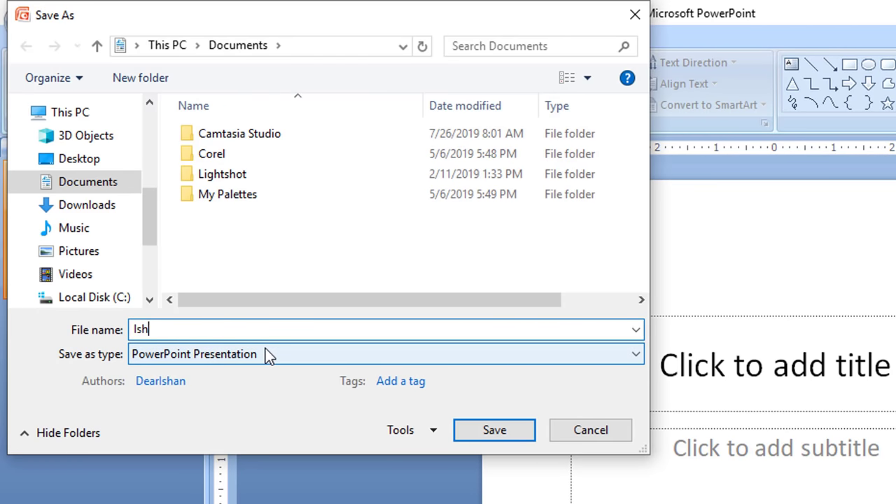
pyautogui.write('an')
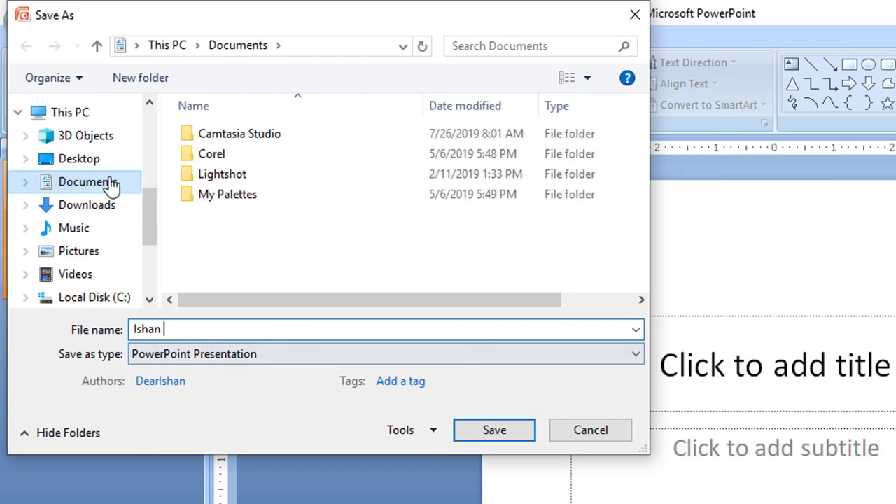
pyautogui.click(98, 160)
pyautogui.click(507, 430)
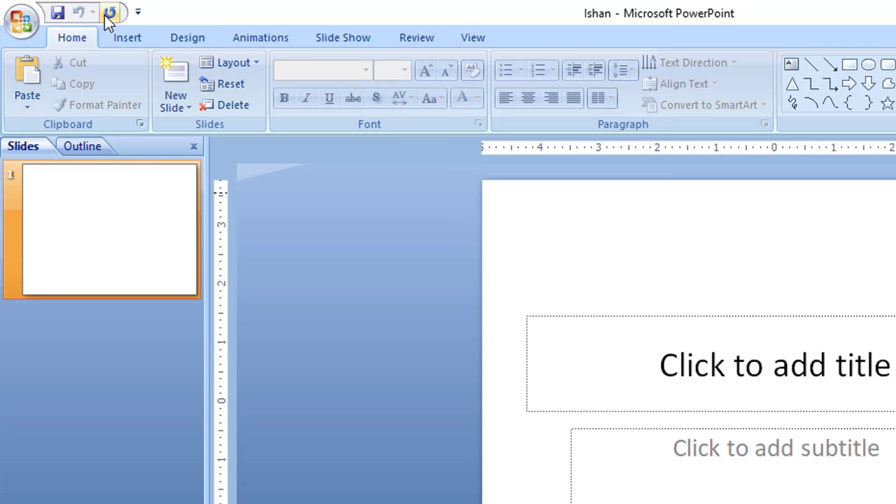
# Add Print Preview to the Quick Access Toolbar and bring up the Office menu.
pyautogui.click(138, 12)
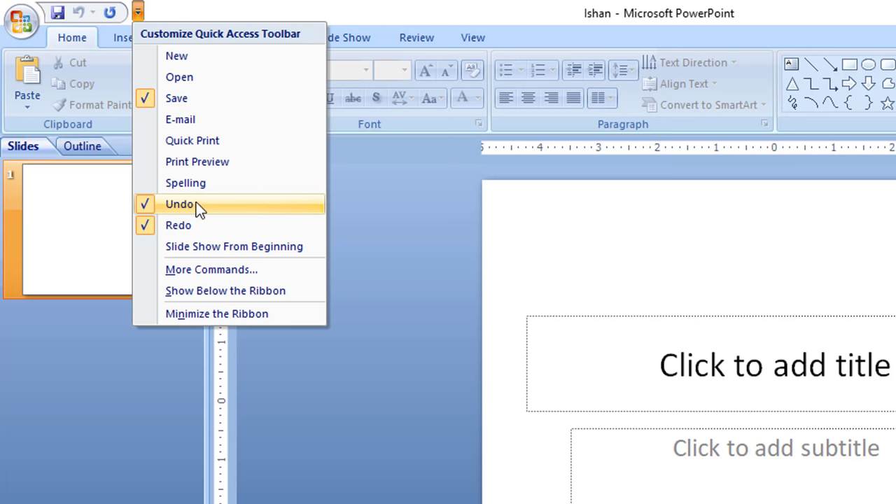
pyautogui.click(150, 163)
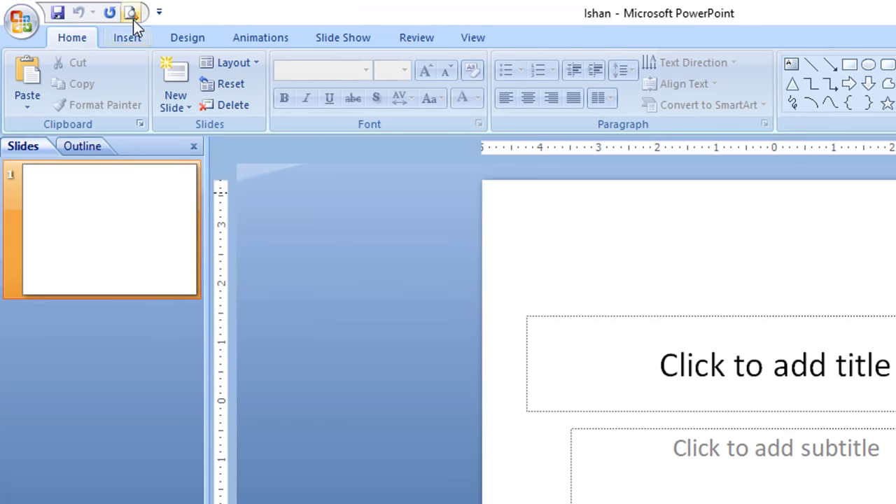
pyautogui.click(159, 12)
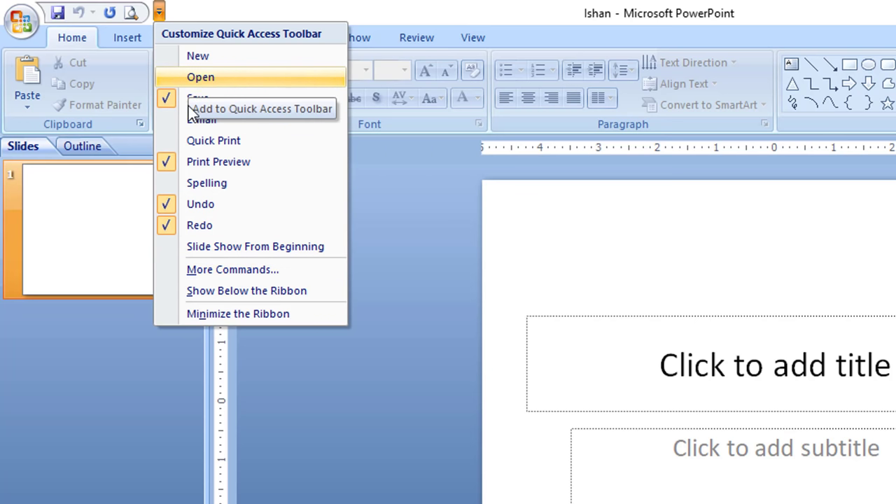
pyautogui.click(14, 27)
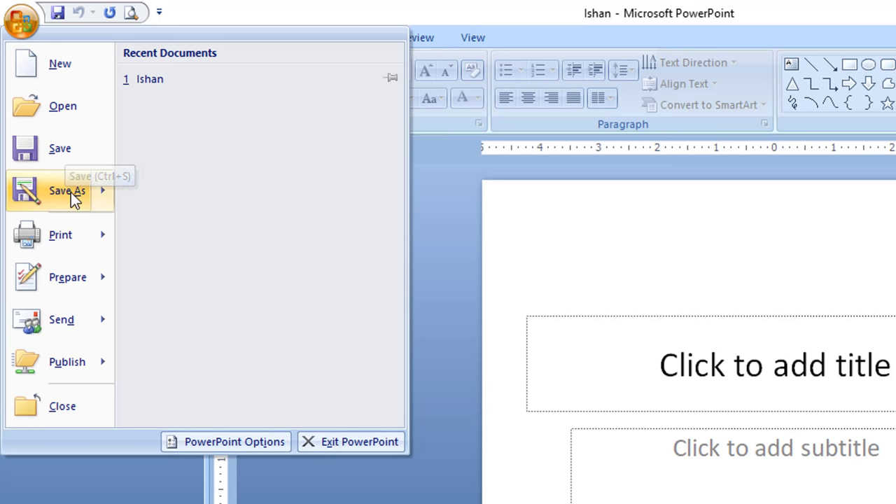
# View the blank slide in Print Preview, close it, then dismiss the Office menu.
pyautogui.moveTo(70, 191)
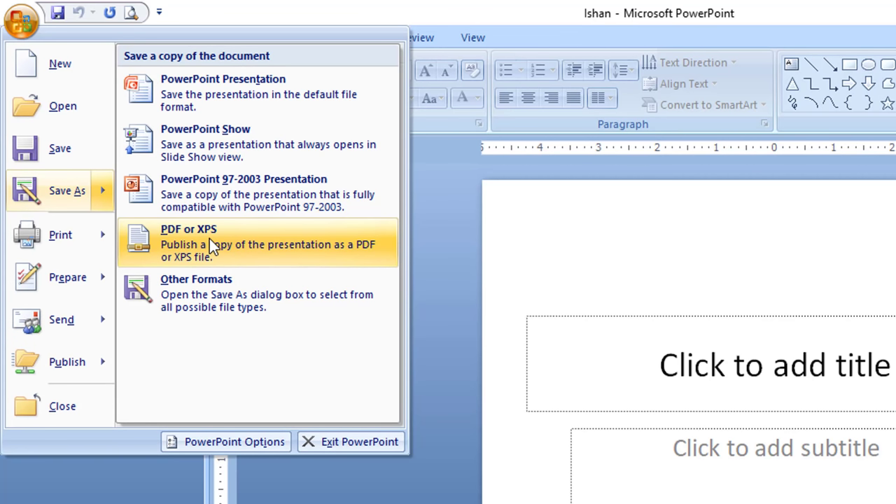
pyautogui.moveTo(61, 238)
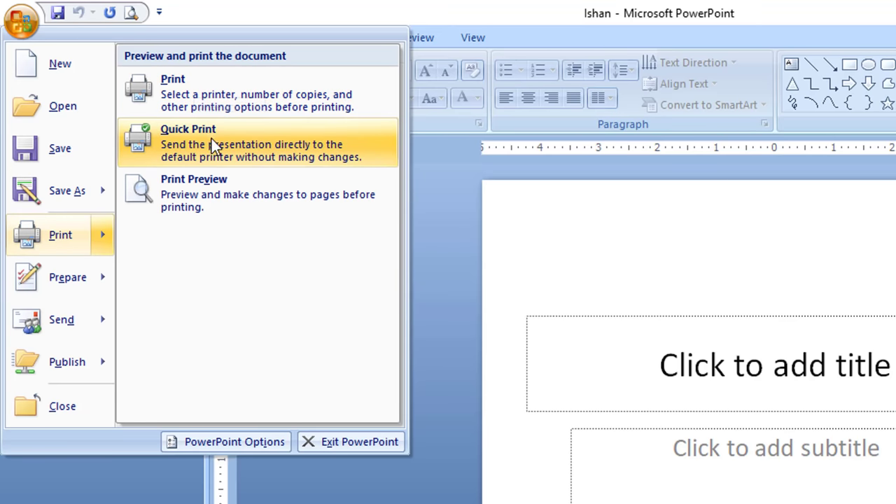
pyautogui.click(214, 191)
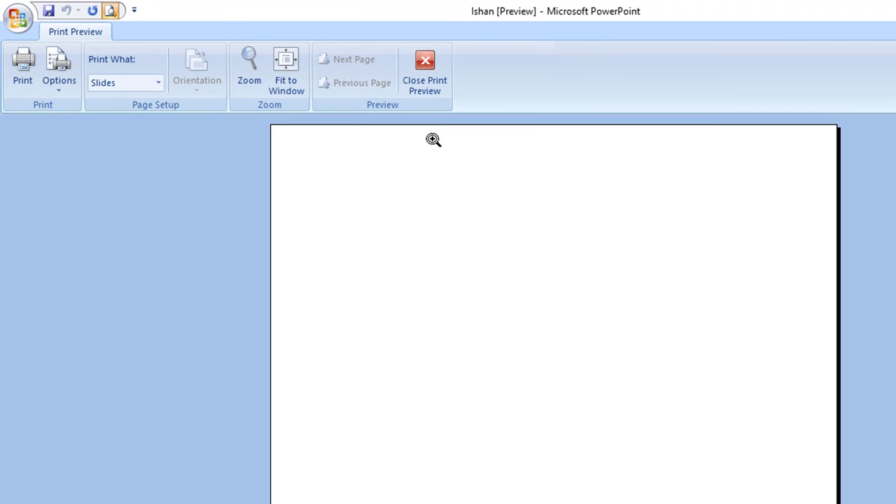
pyautogui.click(425, 70)
pyautogui.click(18, 18)
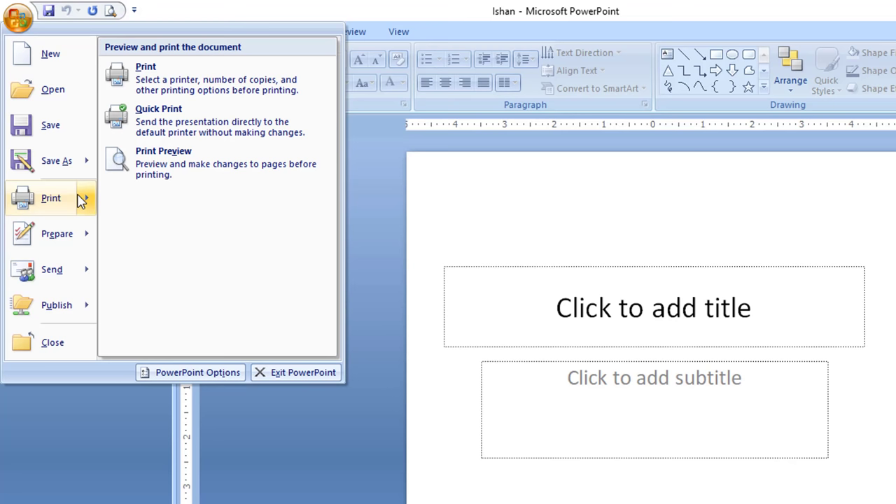
pyautogui.moveTo(81, 234)
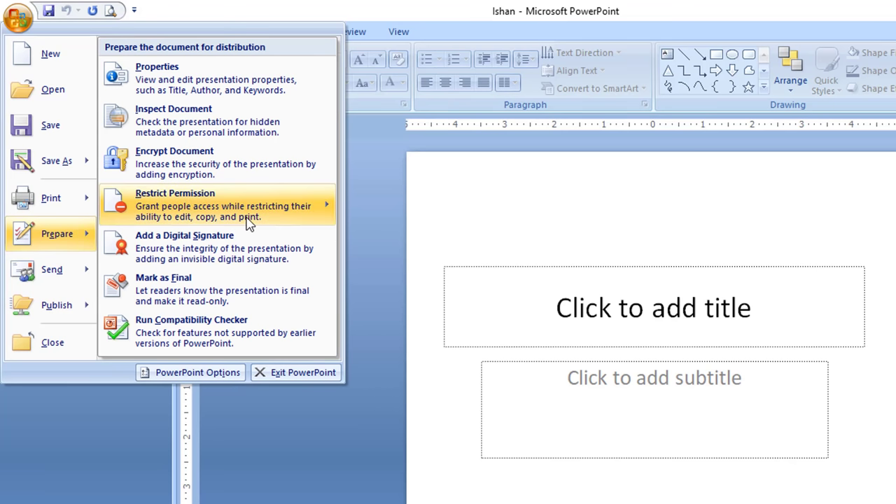
pyautogui.moveTo(249, 222)
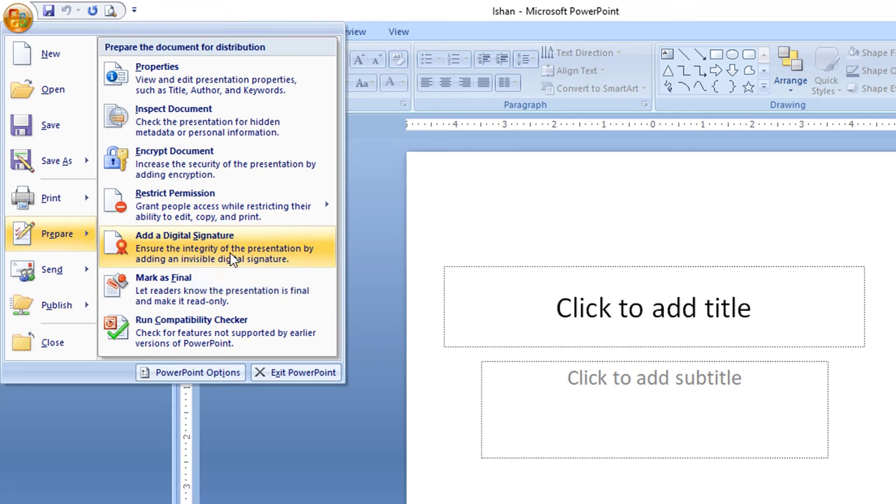
pyautogui.press('Escape')
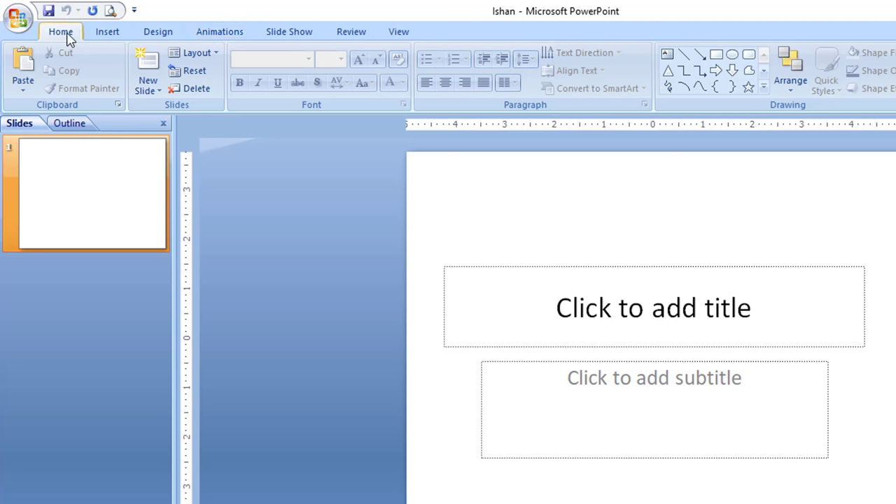
# Enter the presentation's name as the slide title.
pyautogui.click(595, 292)
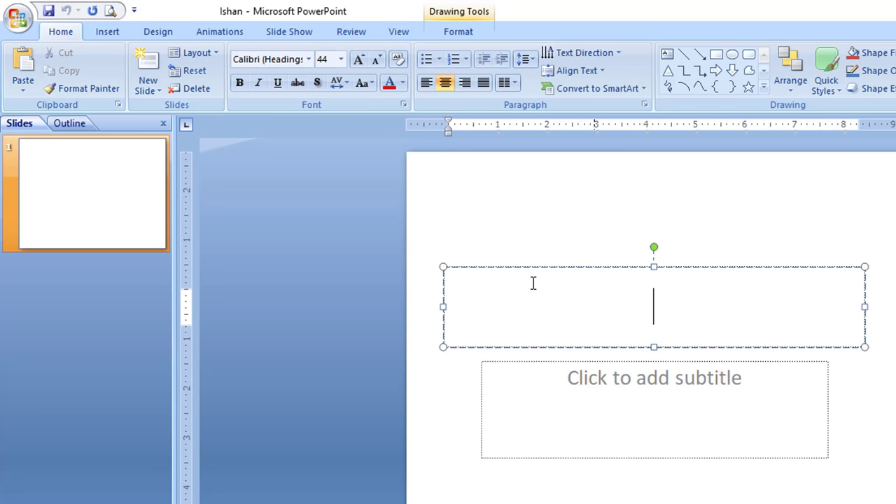
pyautogui.click(23, 91)
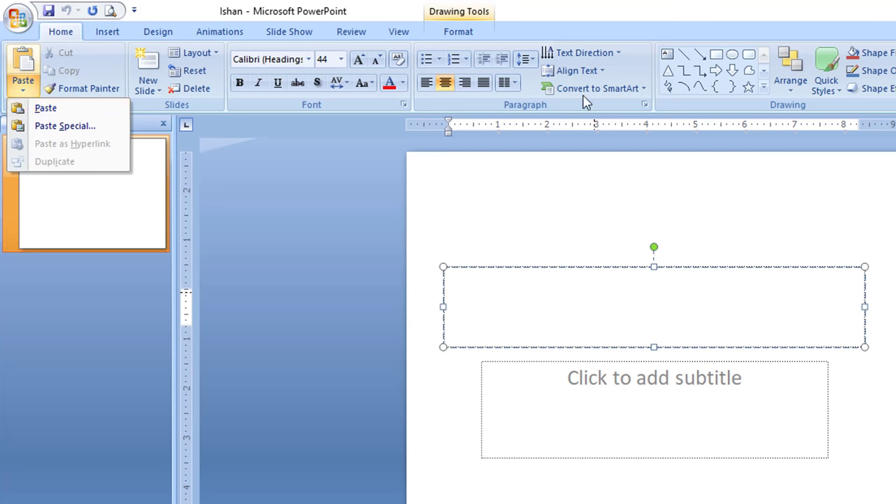
pyautogui.click(83, 91)
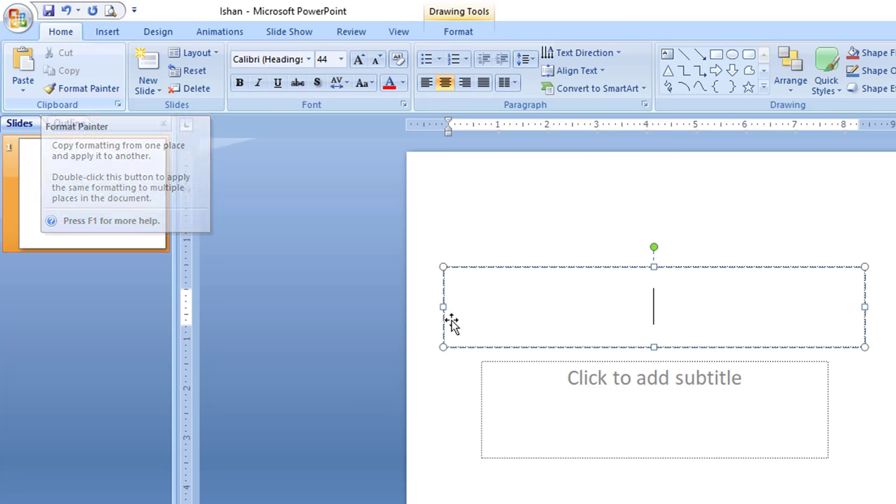
pyautogui.write('Ishan')
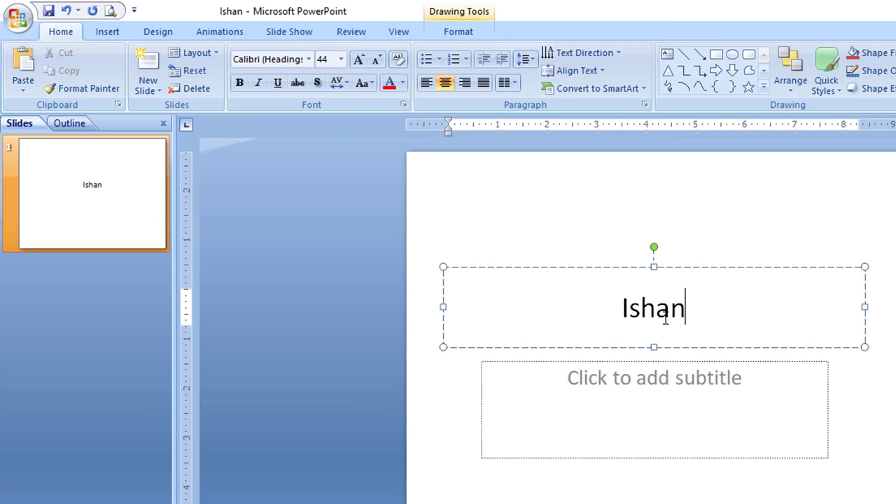
# Make the title text bold, italic and red.
pyautogui.moveTo(688, 323); pyautogui.dragTo(616, 315)
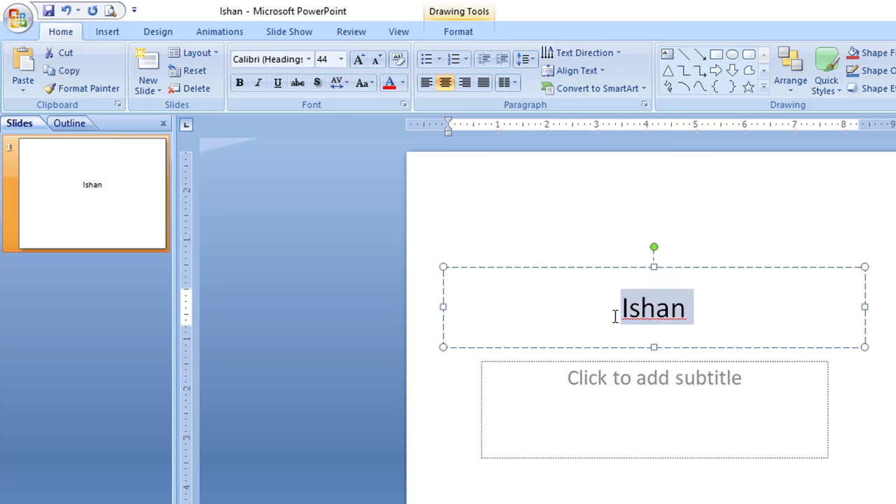
pyautogui.click(238, 83)
pyautogui.click(258, 82)
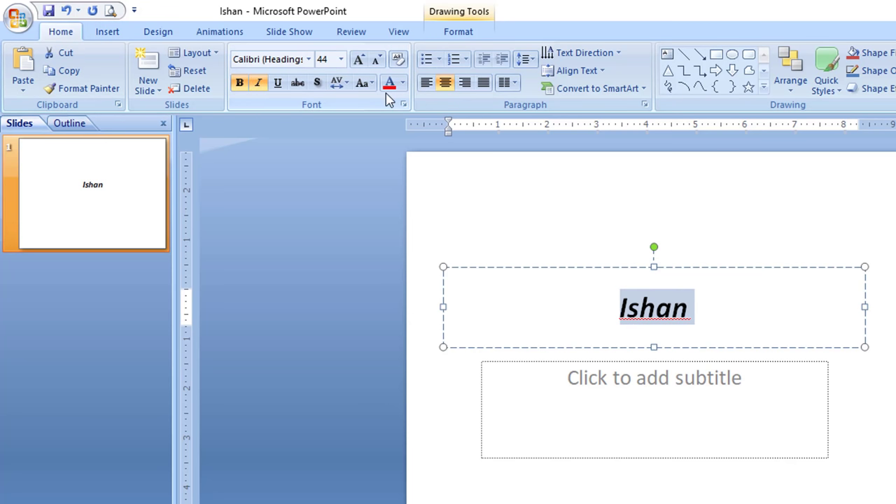
pyautogui.click(403, 83)
pyautogui.click(401, 204)
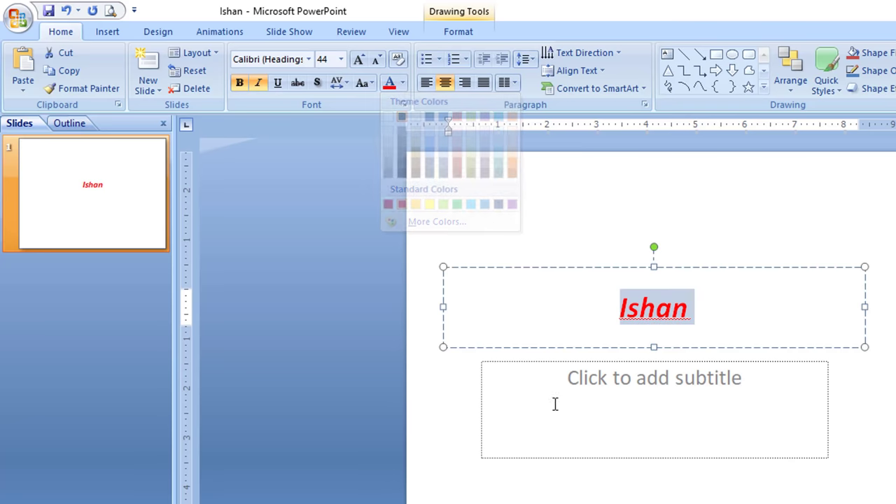
pyautogui.click(615, 439)
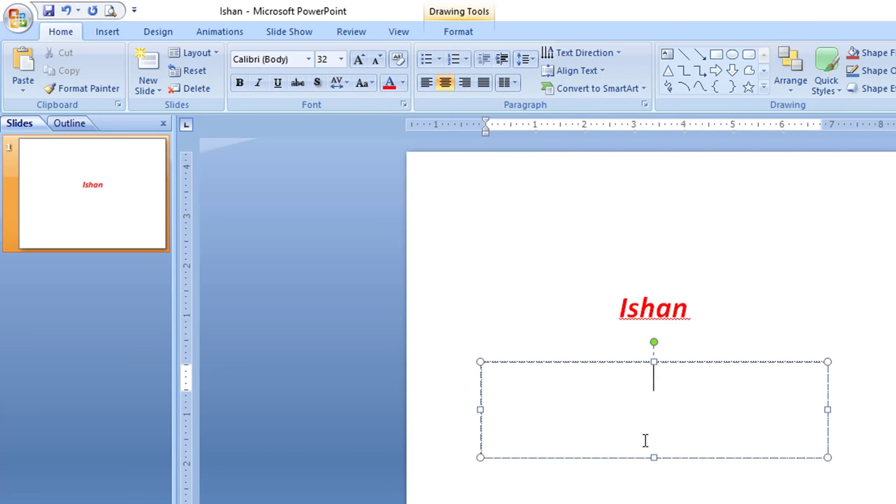
# Type the same name as subtitle and copy the title's bold italic red style onto it with Format Painter.
pyautogui.write('Ishan')
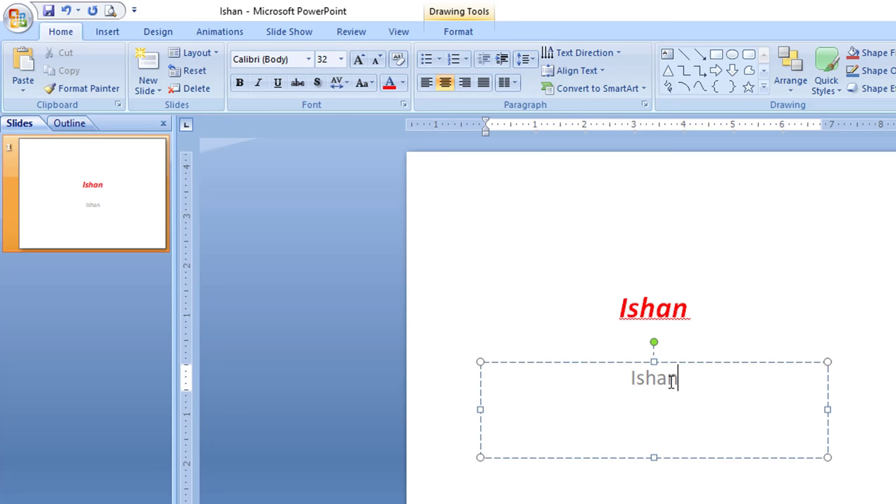
pyautogui.moveTo(695, 312); pyautogui.dragTo(622, 310)
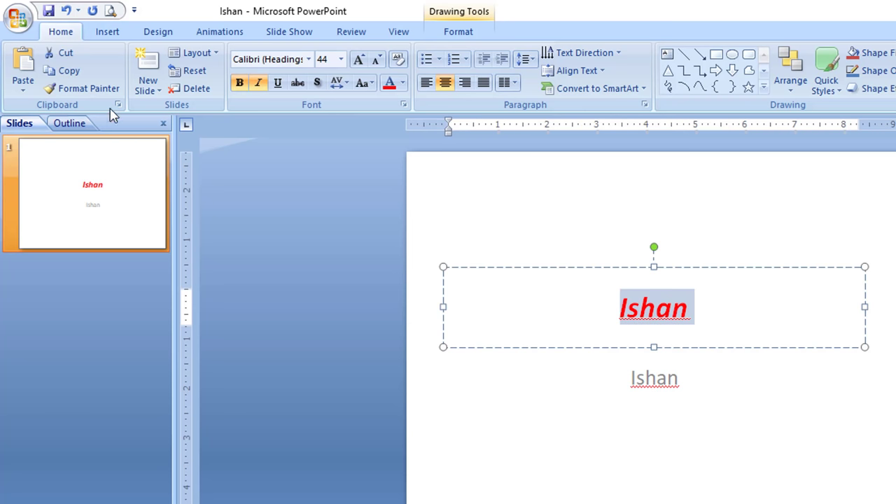
pyautogui.click(85, 88)
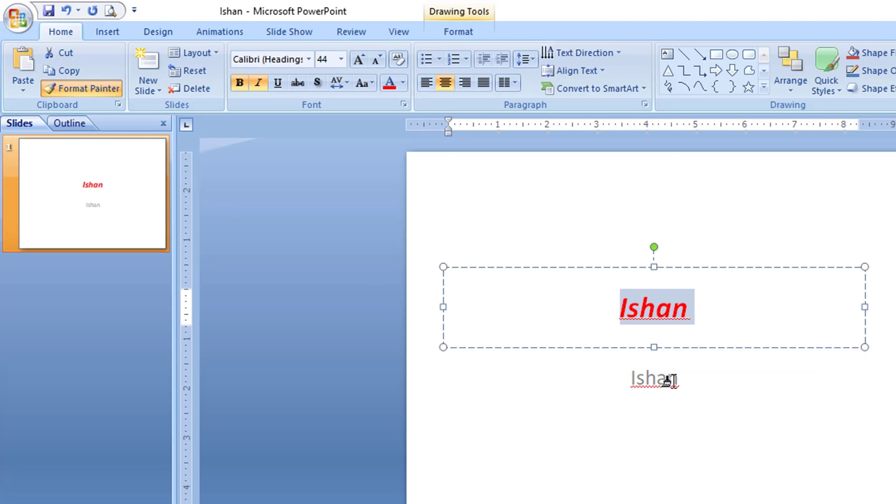
pyautogui.click(676, 380)
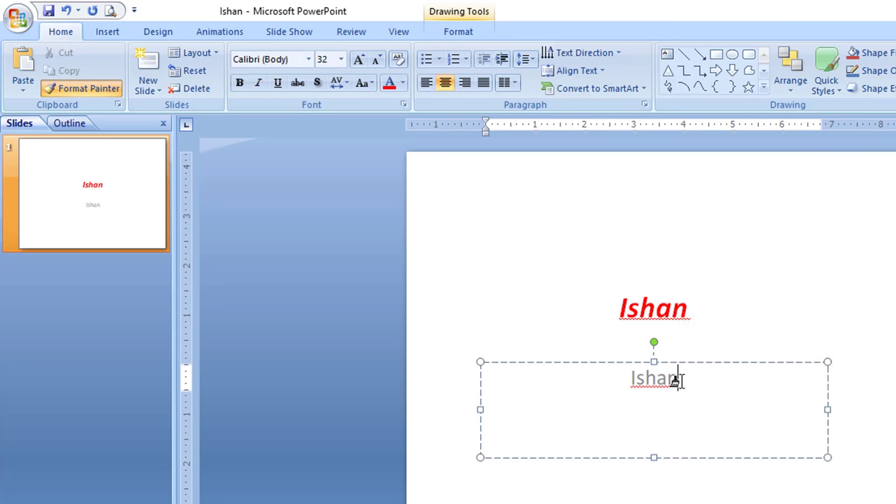
pyautogui.moveTo(678, 379); pyautogui.dragTo(628, 376)
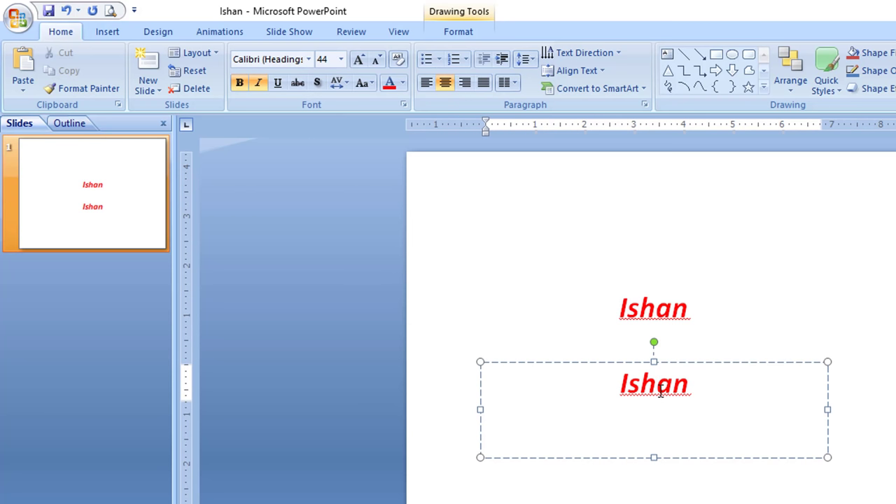
# Insert a new Title and Content slide after the title slide.
pyautogui.click(156, 91)
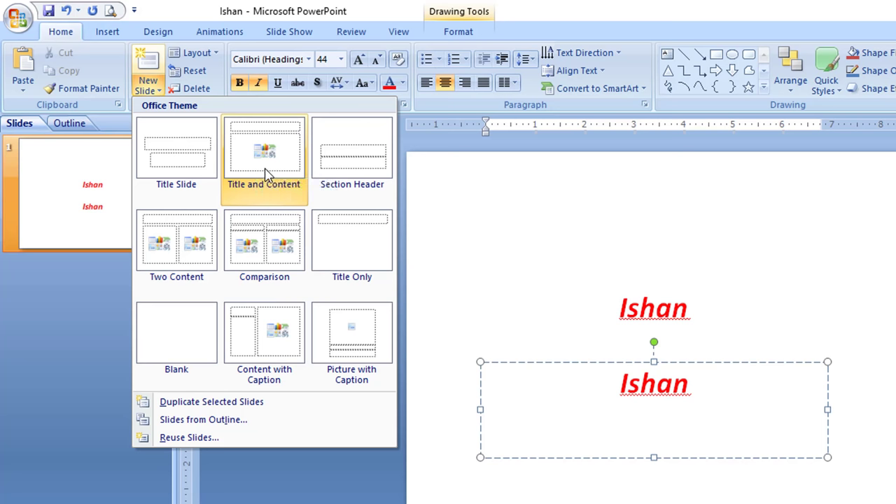
pyautogui.click(266, 173)
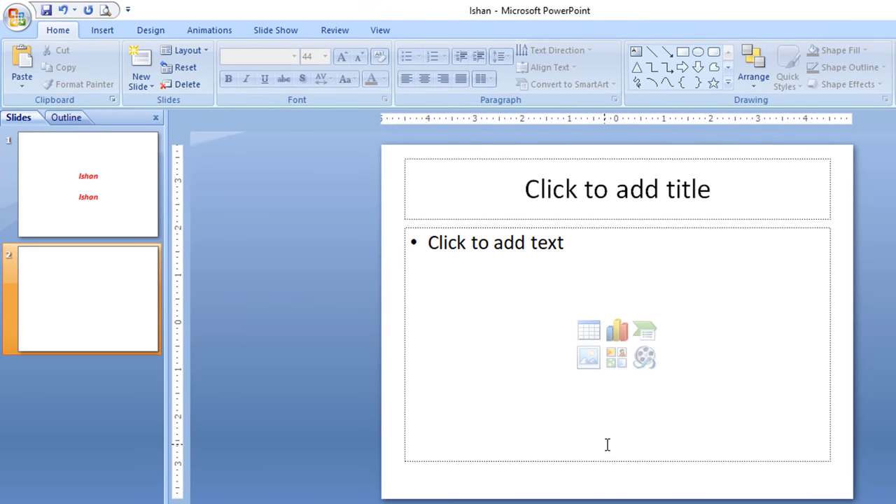
pyautogui.click(203, 53)
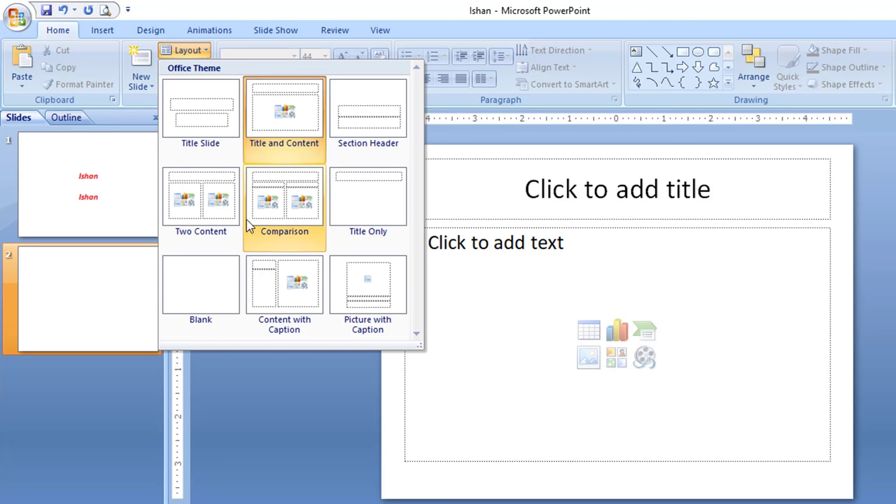
# Switch the new slide to Two Content layout and delete the original title slide.
pyautogui.click(207, 205)
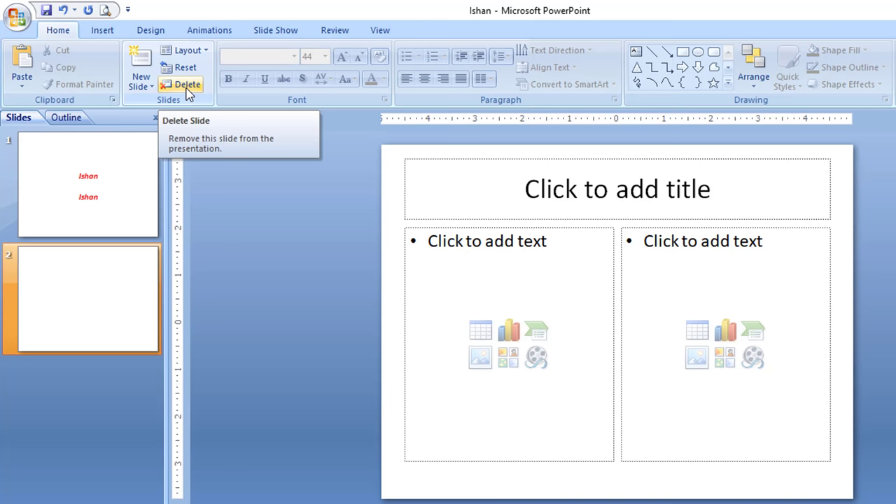
pyautogui.click(122, 182)
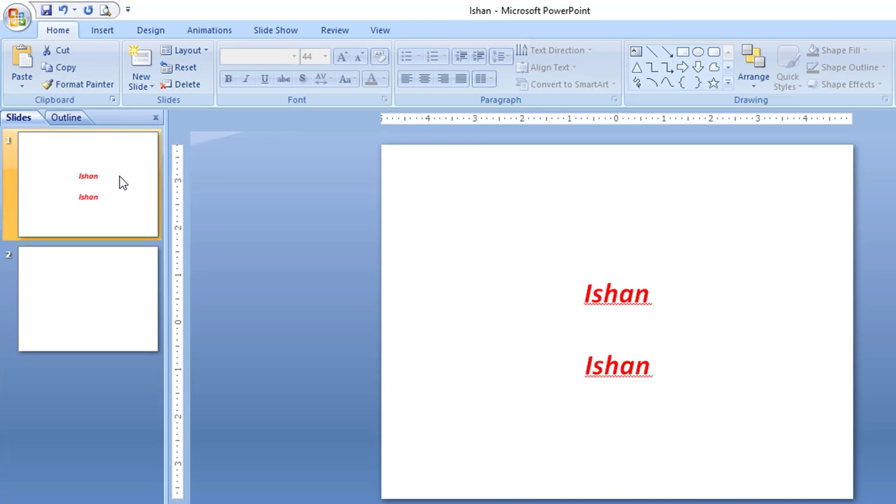
pyautogui.click(181, 86)
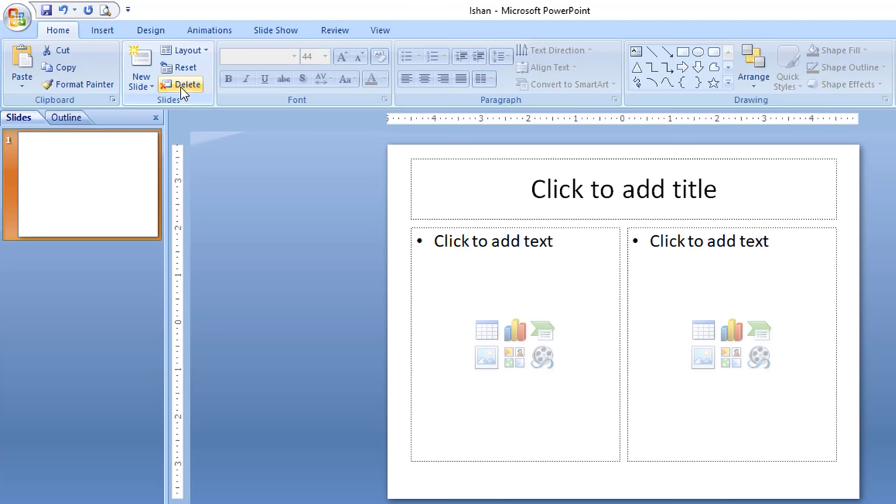
# Title the slide 'Ishan Computer Academy' in Bahnschrift Condensed at size 66.
pyautogui.press('Tab')
pyautogui.press('Return')
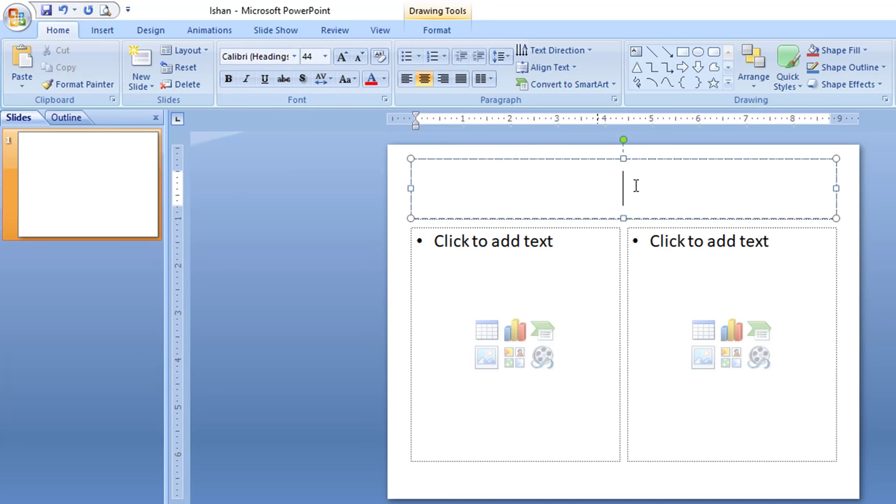
pyautogui.write('Ishan C')
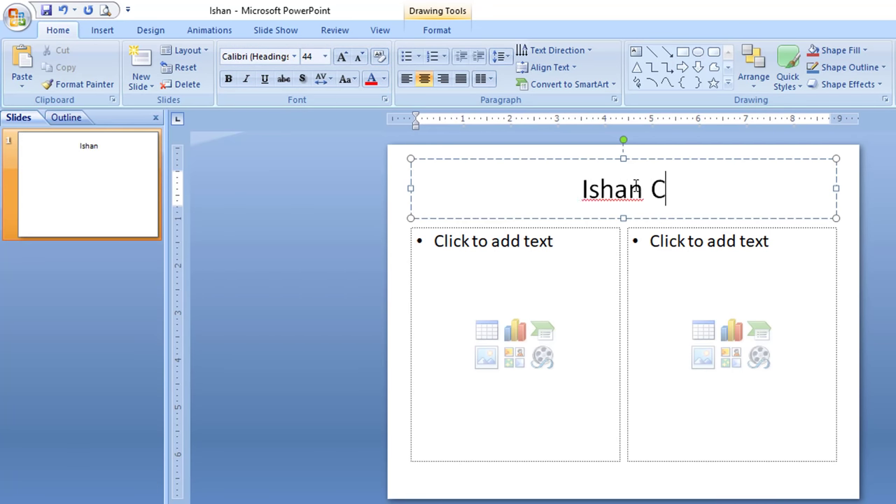
pyautogui.write('omputer Academ')
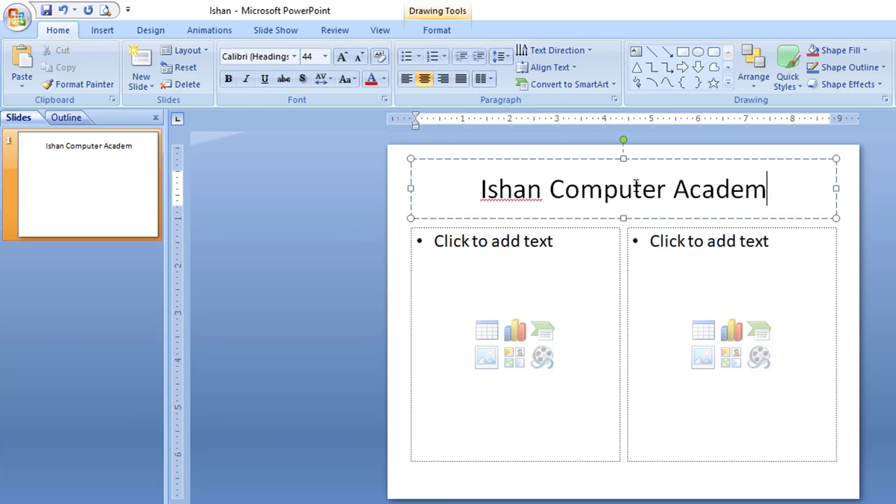
pyautogui.write('y')
pyautogui.moveTo(778, 189); pyautogui.dragTo(472, 189)
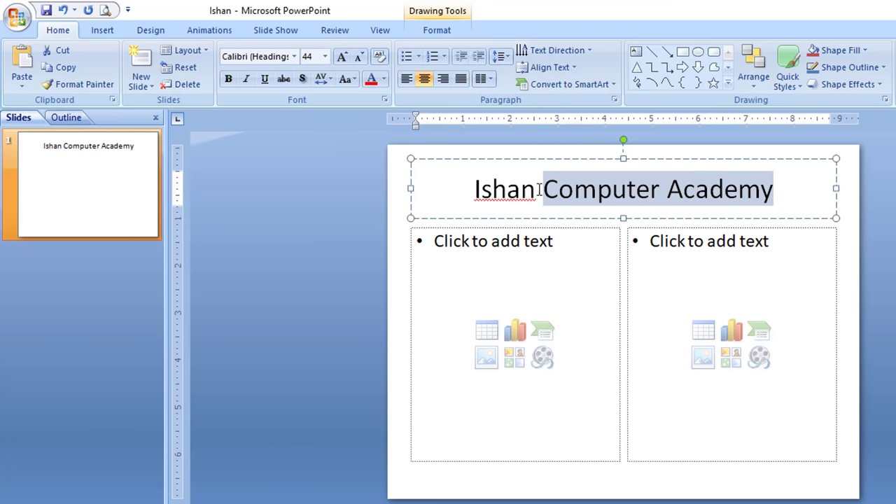
pyautogui.click(294, 56)
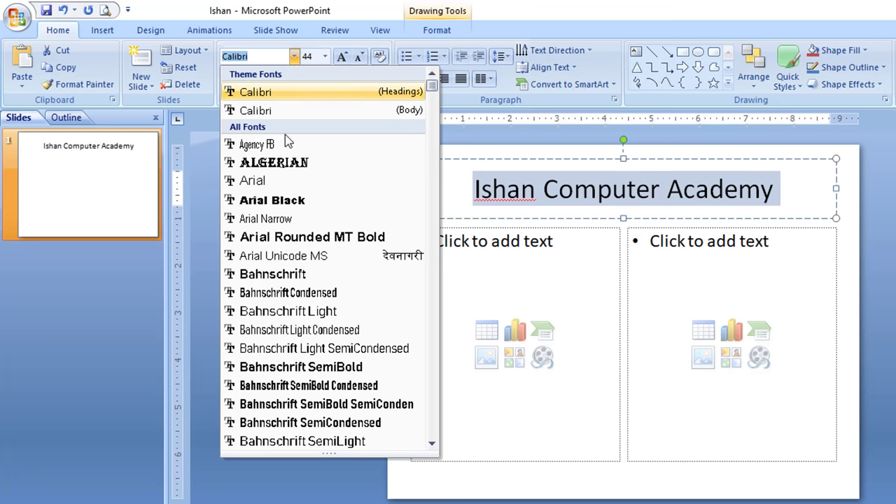
pyautogui.click(311, 293)
pyautogui.click(324, 56)
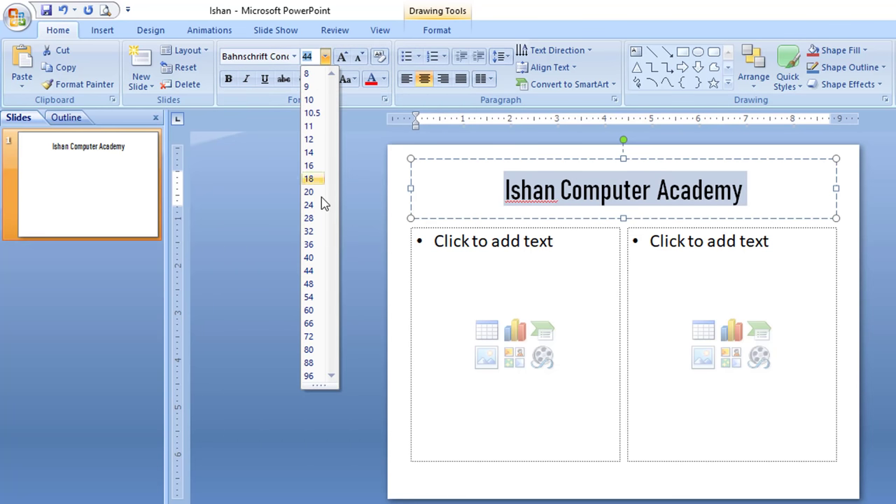
pyautogui.click(321, 323)
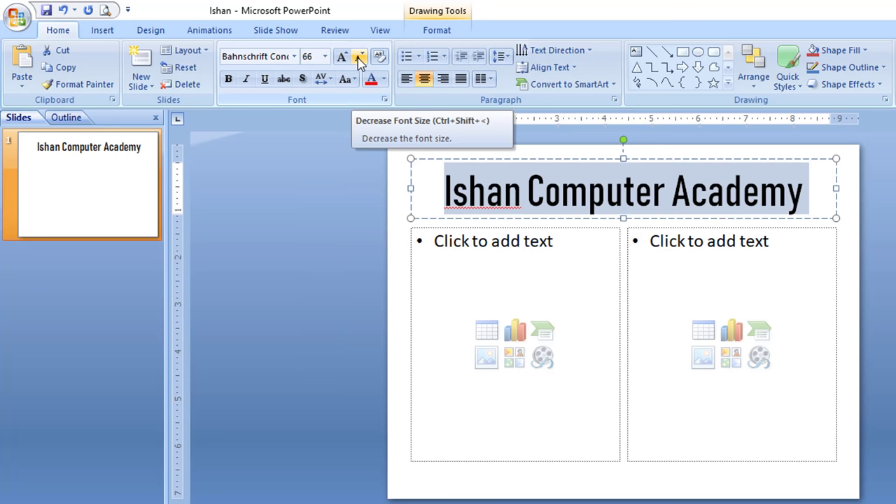
pyautogui.click(357, 59)
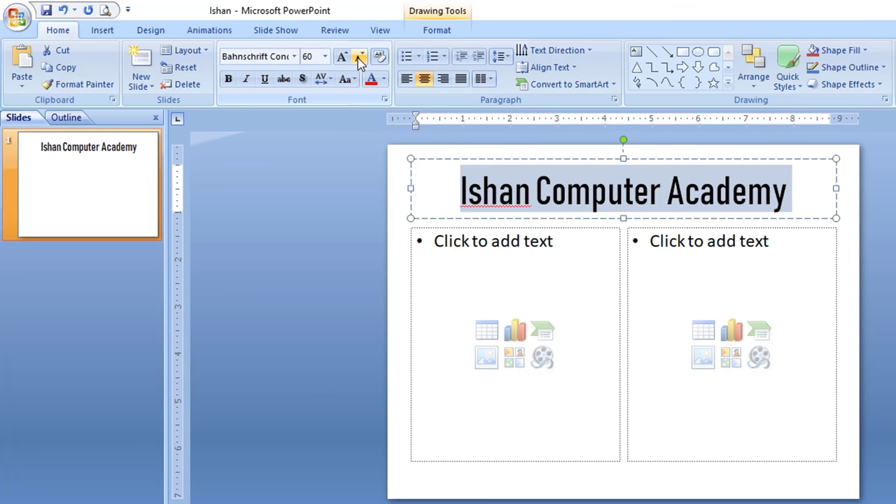
pyautogui.click(357, 59)
pyautogui.click(343, 58)
pyautogui.click(343, 58)
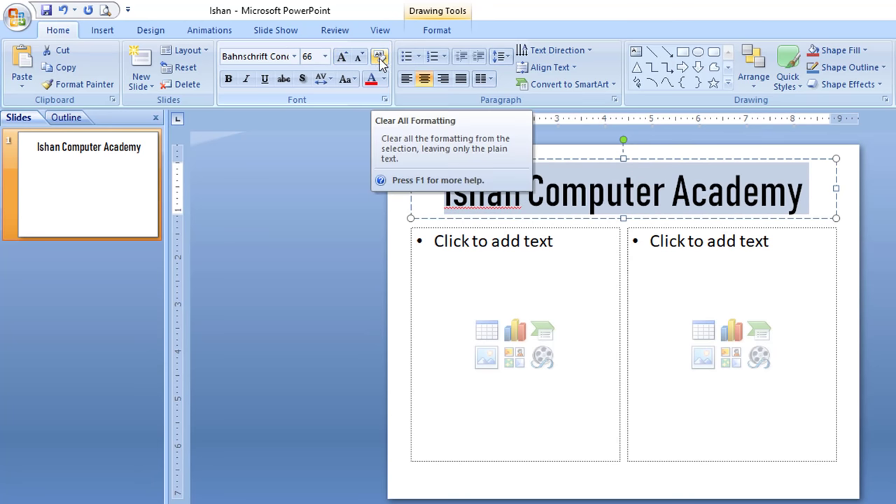
# Try bold, italic green on the title, then clear all its formatting back to default.
pyautogui.moveTo(444, 194); pyautogui.dragTo(811, 197)
pyautogui.click(229, 79)
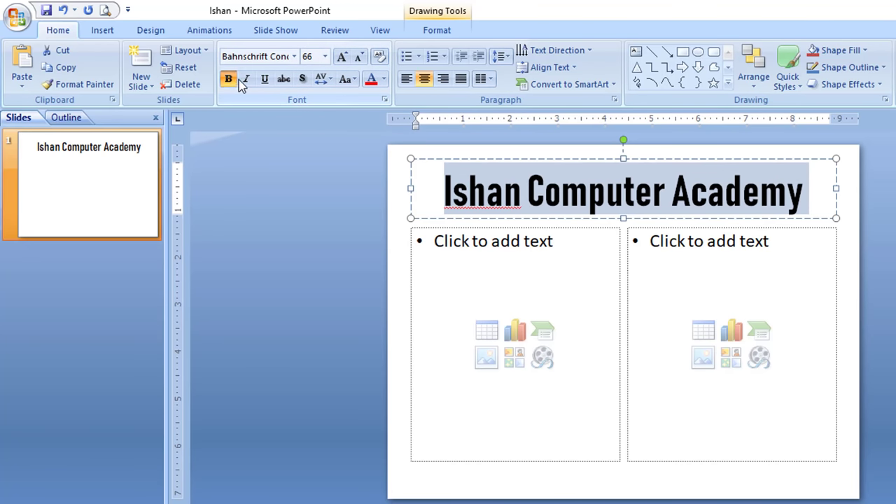
pyautogui.click(246, 78)
pyautogui.click(384, 79)
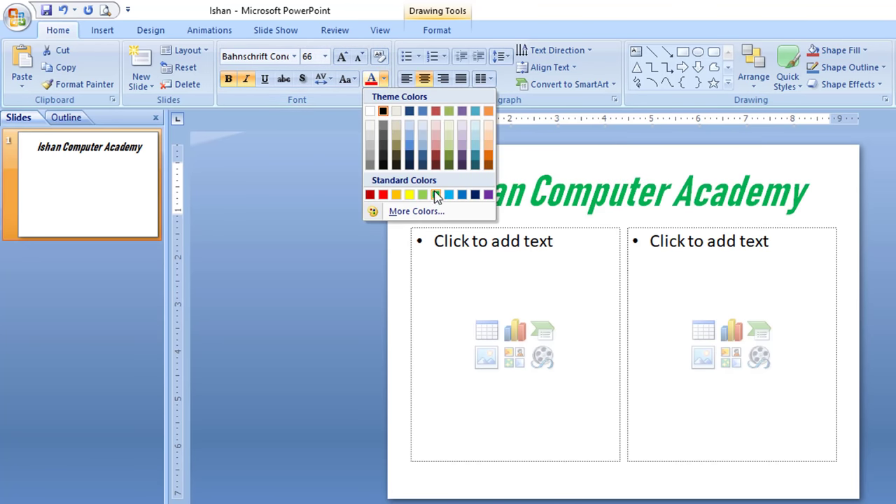
pyautogui.click(436, 195)
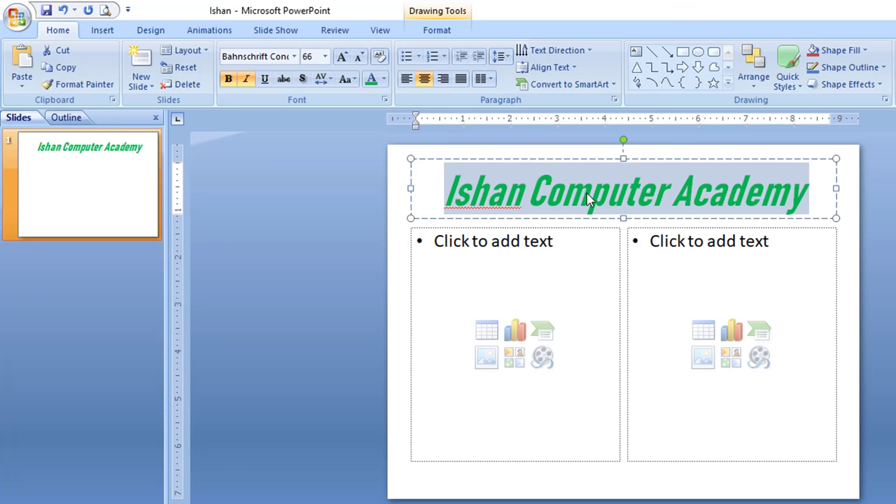
pyautogui.click(380, 57)
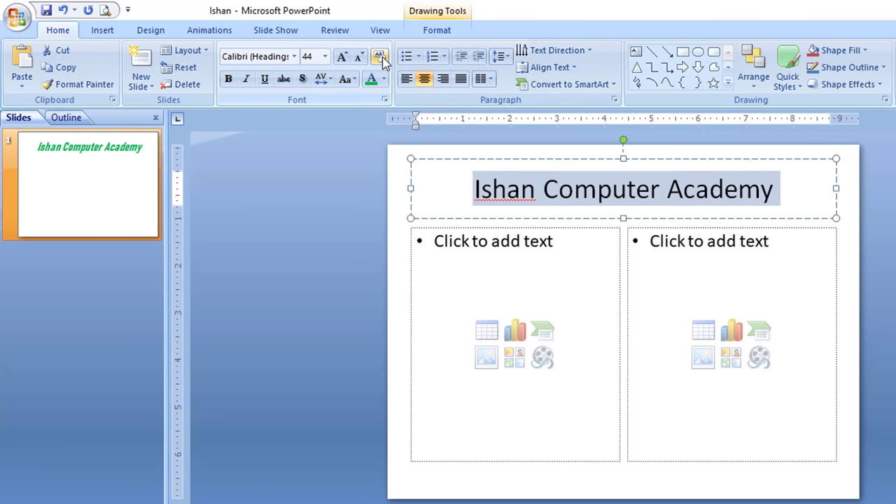
# Make the title bold, italic and underlined, testing strikethrough on and off.
pyautogui.click(614, 201)
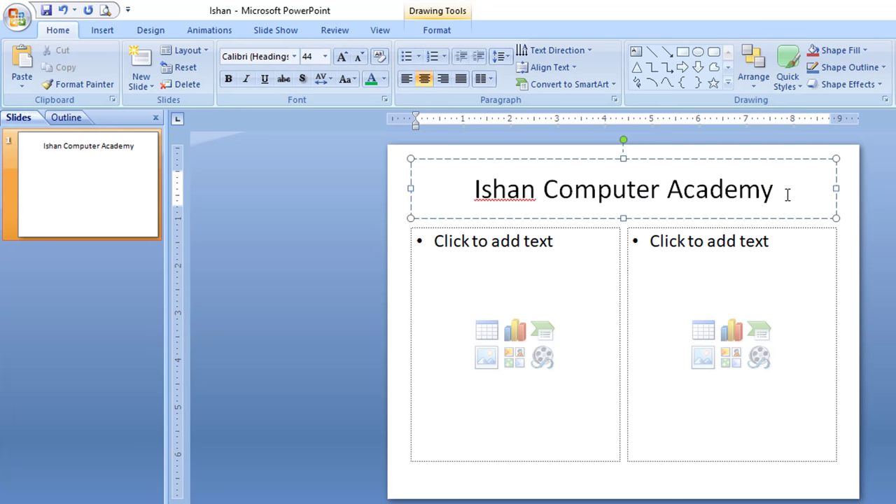
pyautogui.moveTo(798, 196); pyautogui.dragTo(483, 196)
pyautogui.click(228, 79)
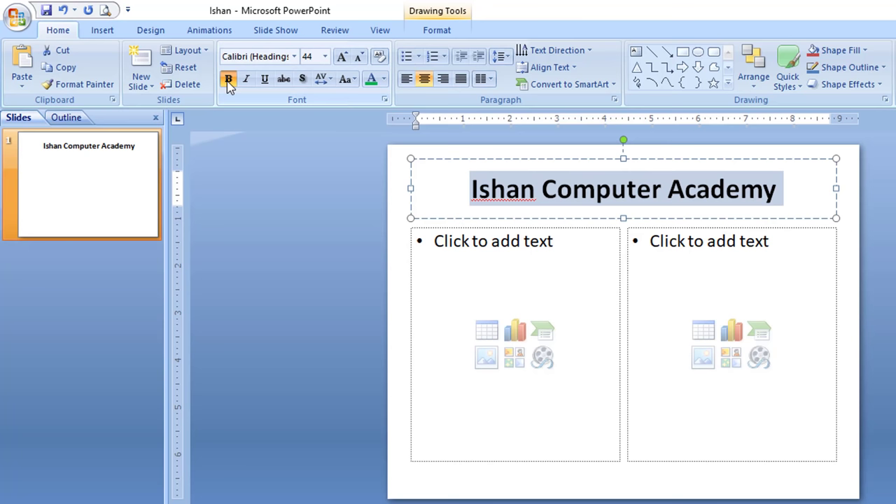
pyautogui.click(245, 80)
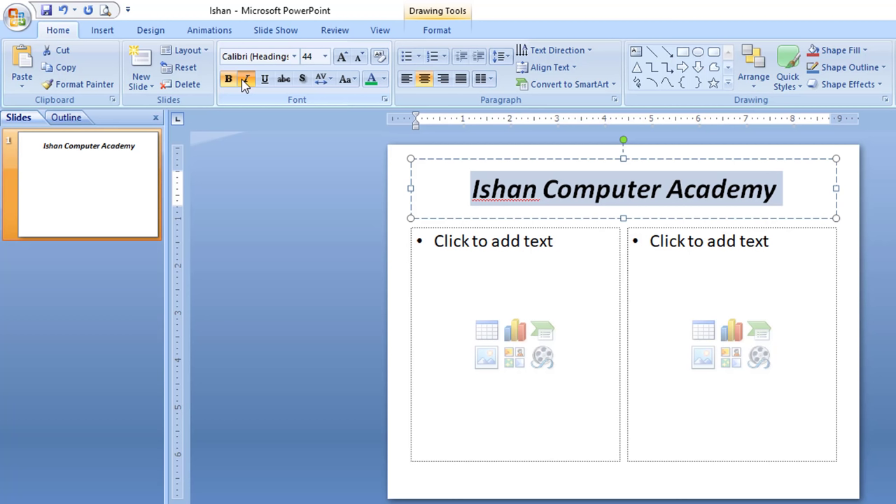
pyautogui.click(266, 79)
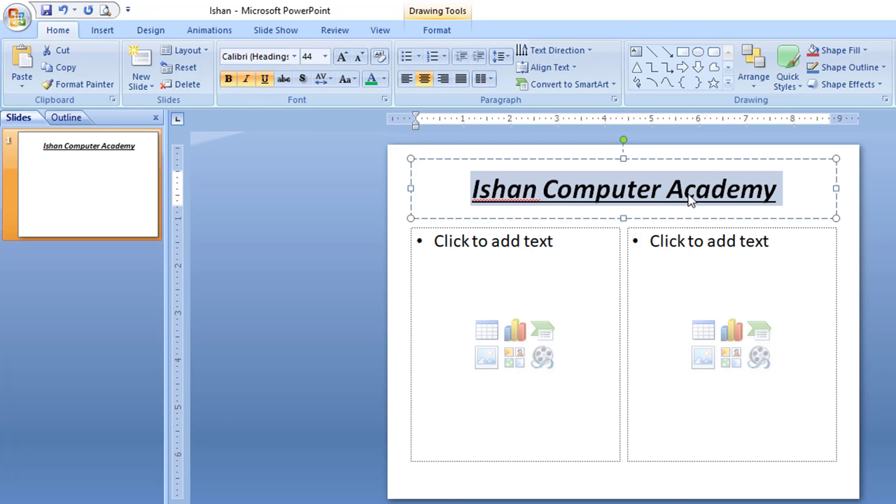
pyautogui.click(285, 81)
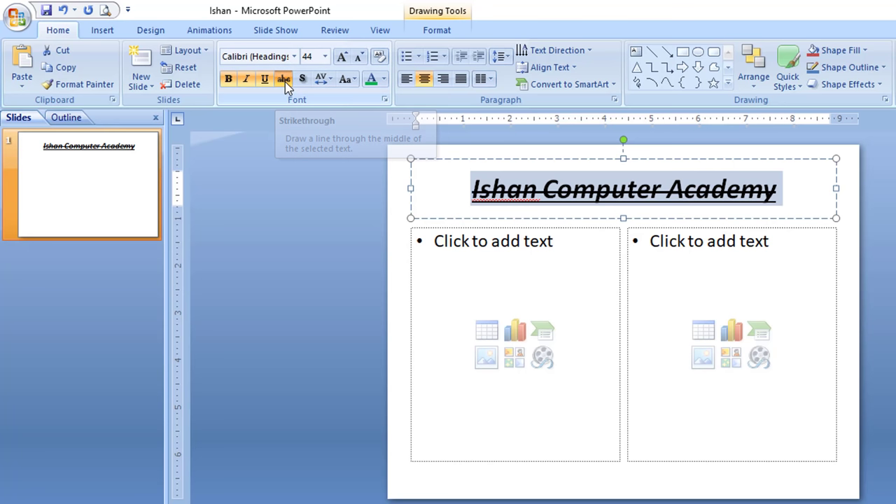
pyautogui.click(283, 79)
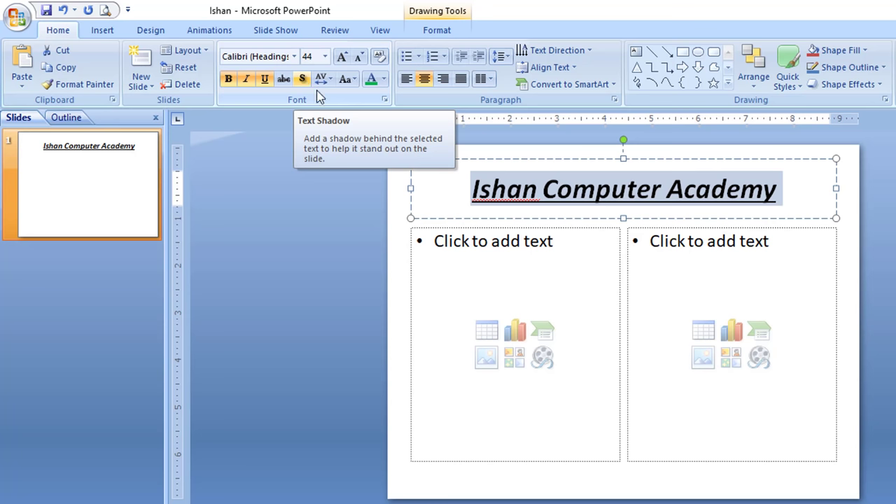
pyautogui.click(537, 200)
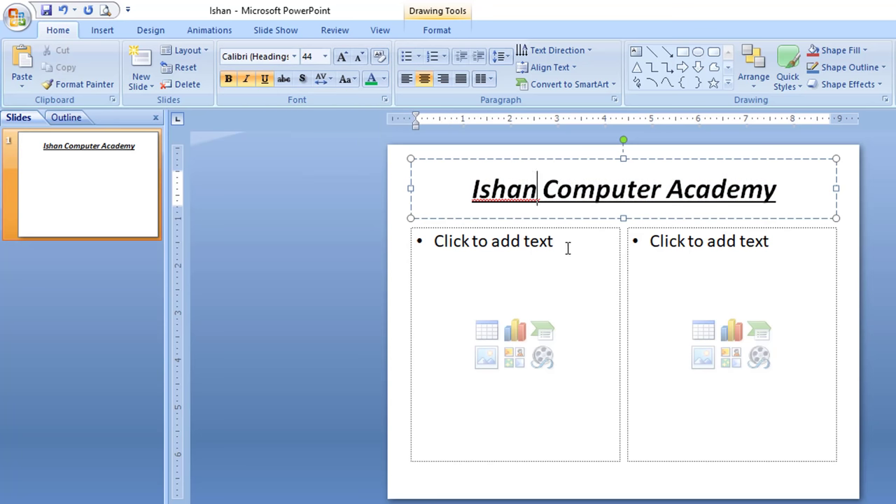
# Add a text shadow to the 'Ishan Computer Academy' title.
pyautogui.click(450, 248)
pyautogui.click(472, 189)
pyautogui.moveTo(472, 189); pyautogui.dragTo(781, 189)
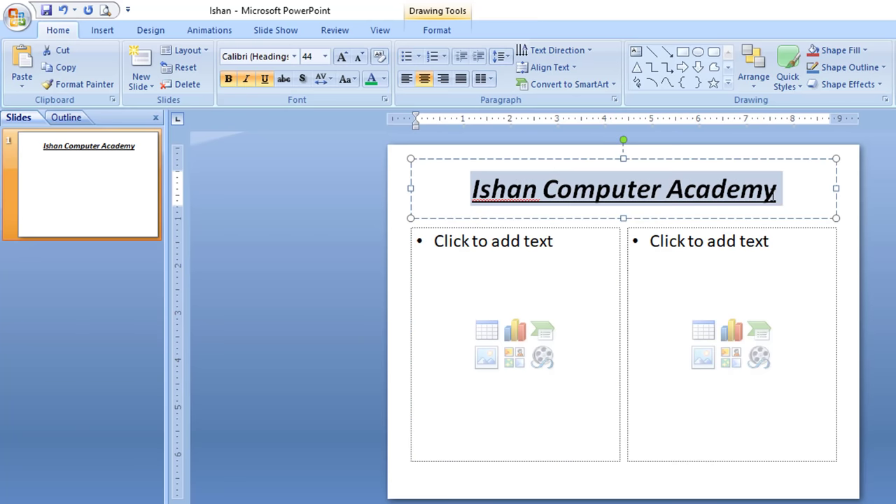
pyautogui.click(304, 79)
pyautogui.click(507, 189)
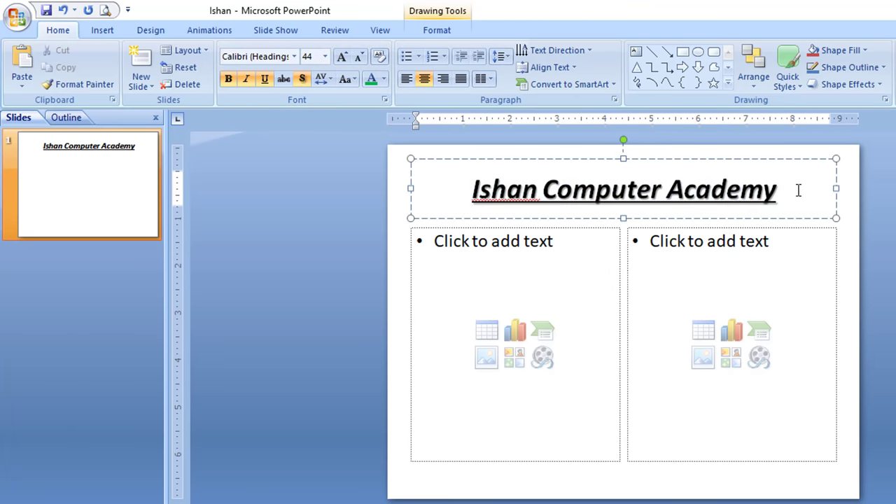
pyautogui.click(322, 80)
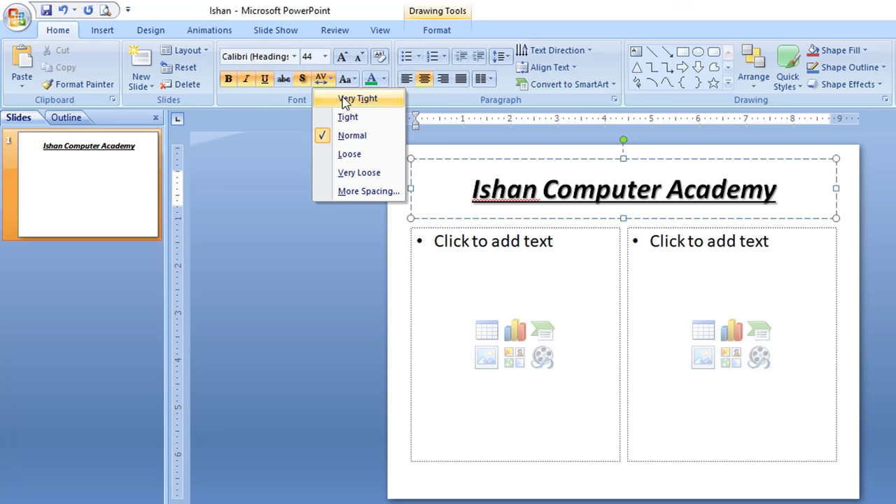
pyautogui.click(768, 203)
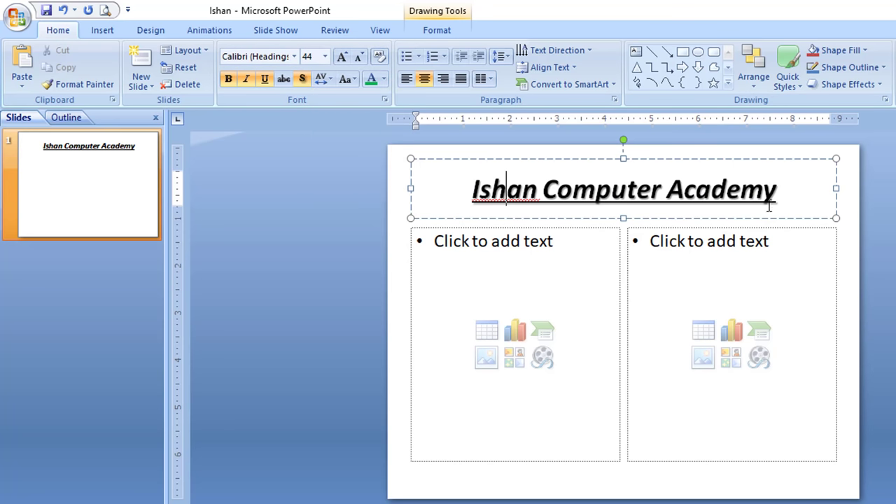
# Remove the title's underline and italics and set its character spacing to Loose.
pyautogui.moveTo(779, 197); pyautogui.dragTo(478, 189)
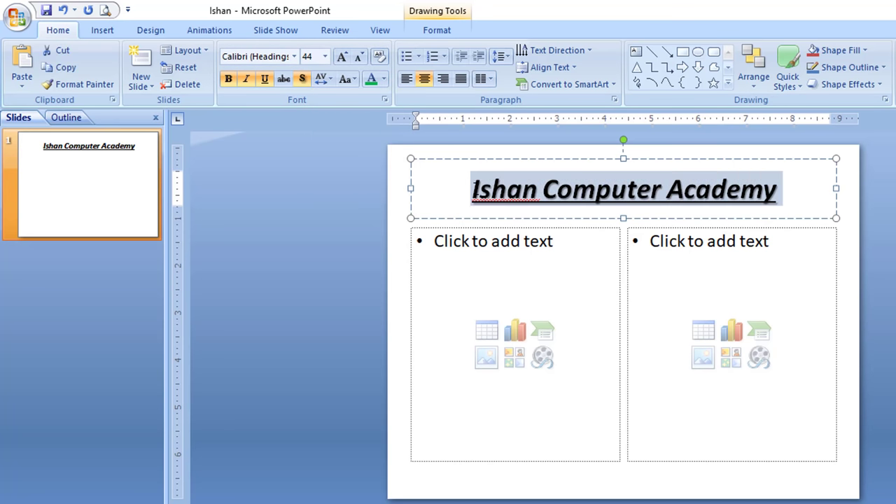
pyautogui.click(265, 79)
pyautogui.click(247, 80)
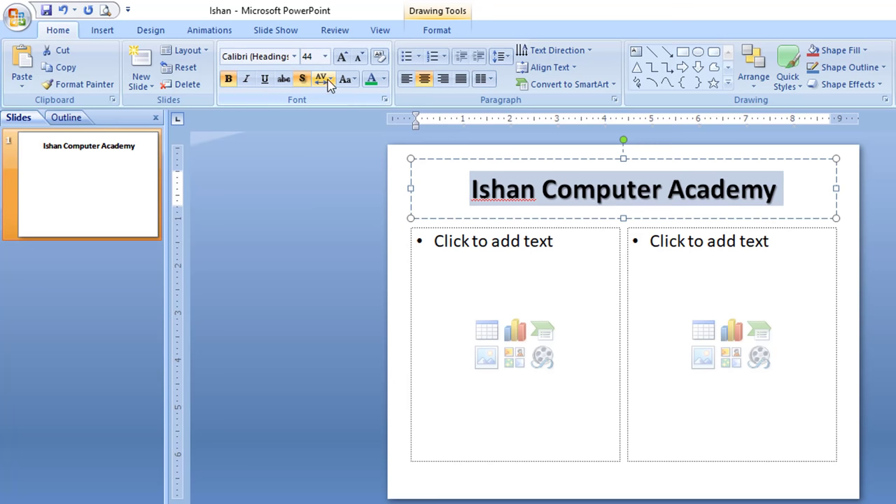
pyautogui.click(328, 80)
pyautogui.click(362, 104)
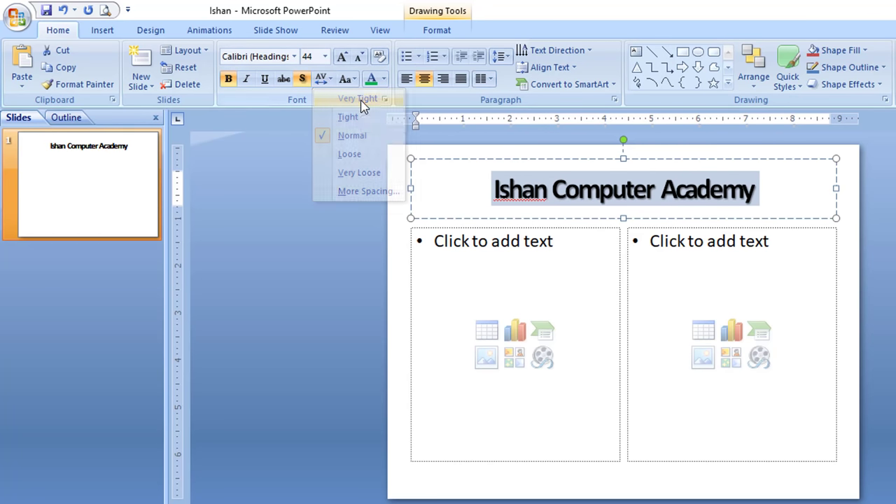
pyautogui.click(321, 80)
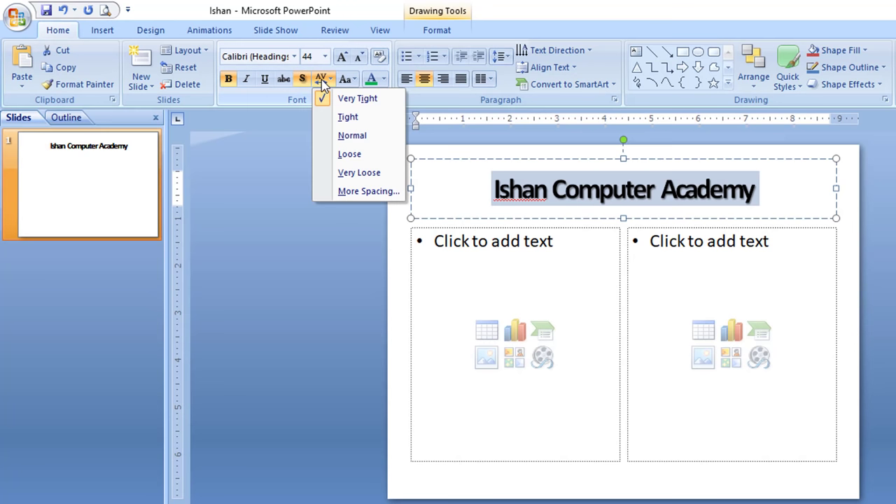
pyautogui.click(350, 154)
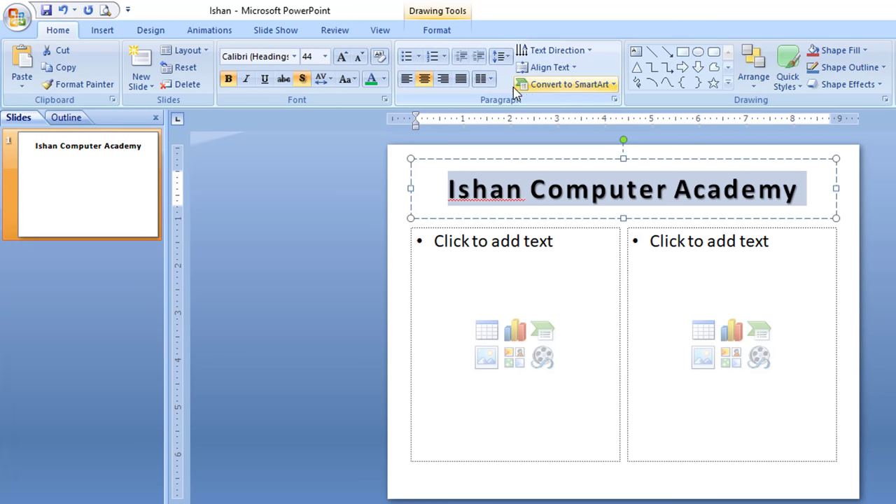
# Type Apple, Orange, Banana and Grapes as separate lines in the left content box.
pyautogui.click(420, 62)
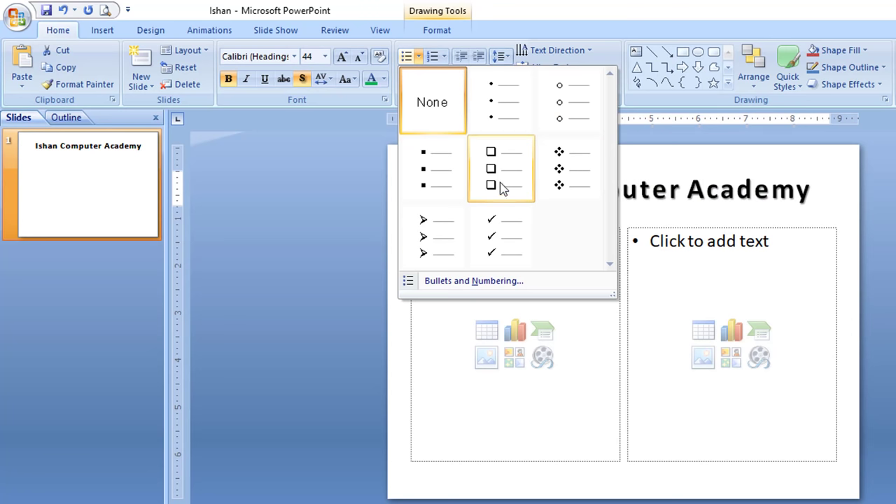
pyautogui.click(476, 244)
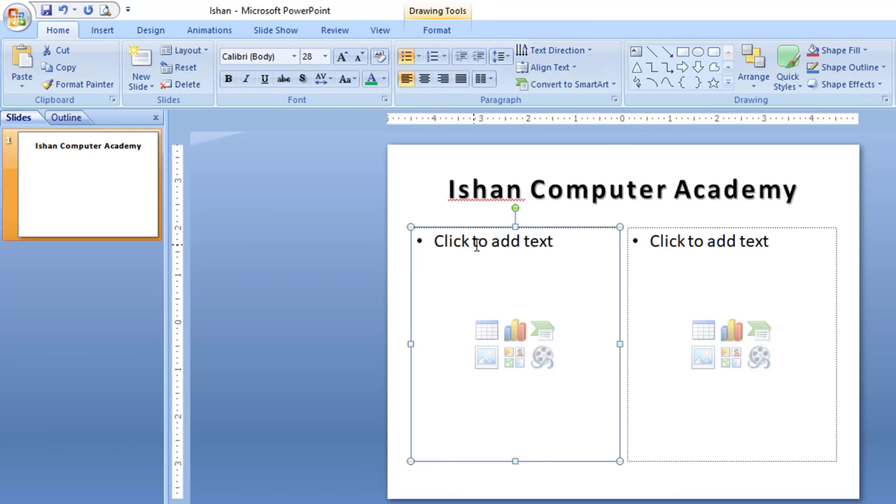
pyautogui.click(476, 244)
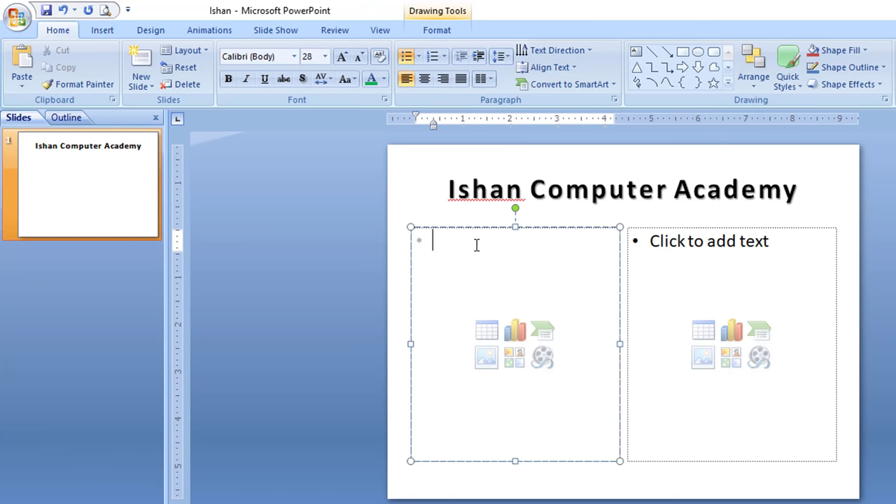
pyautogui.write('Apple')
pyautogui.press('Return')
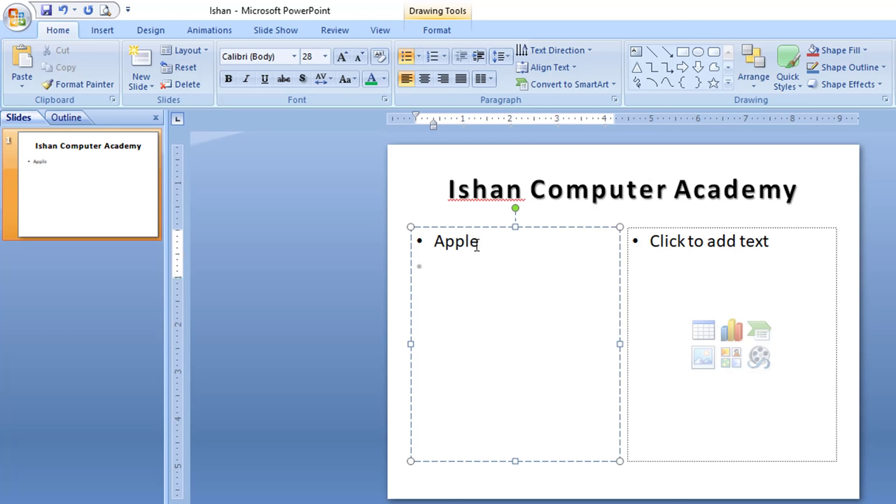
pyautogui.write('Orange')
pyautogui.press('Return')
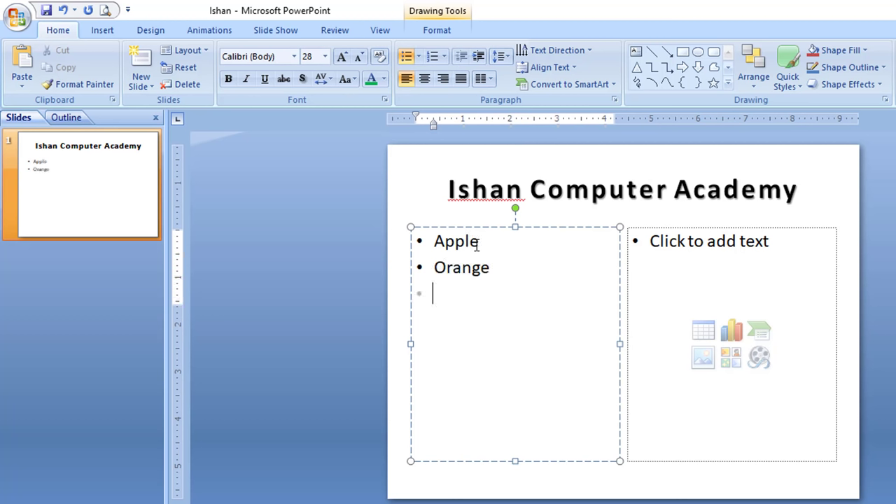
pyautogui.write('Bn')
pyautogui.write('ana')
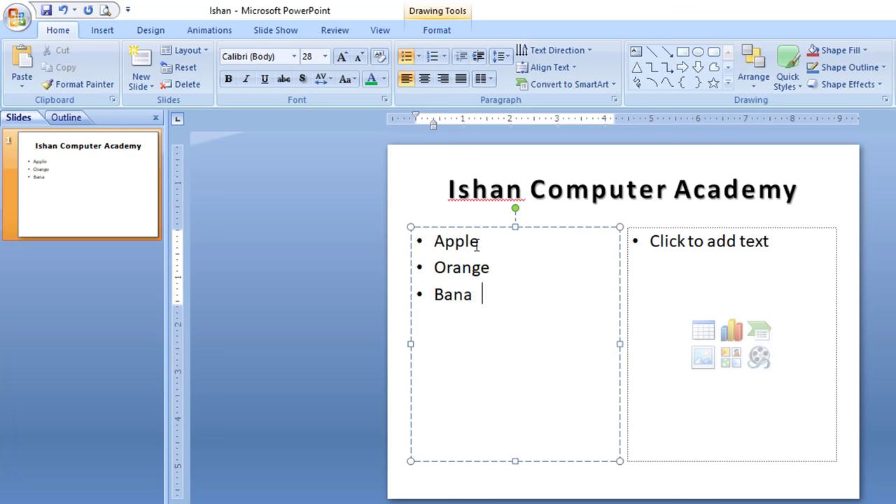
pyautogui.write('na')
pyautogui.press('Return')
pyautogui.write('rapes')
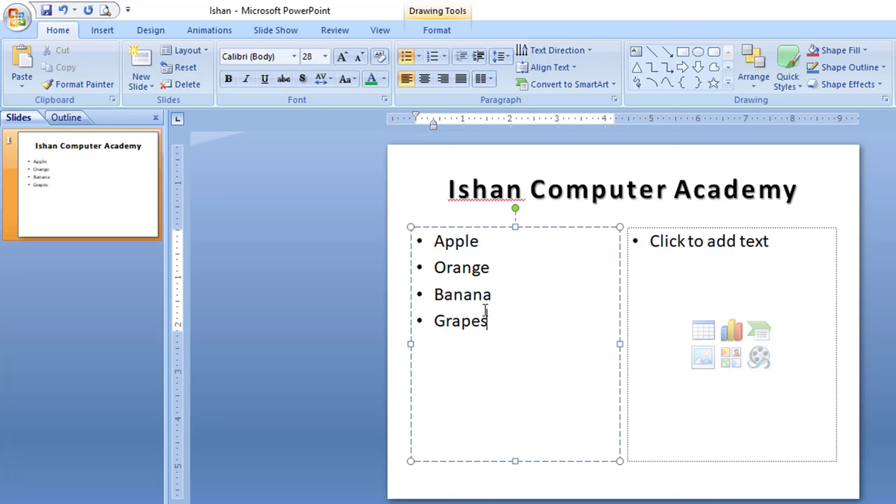
# Apply four-diamond cluster bullets to the four fruit lines.
pyautogui.moveTo(488, 320); pyautogui.dragTo(432, 238)
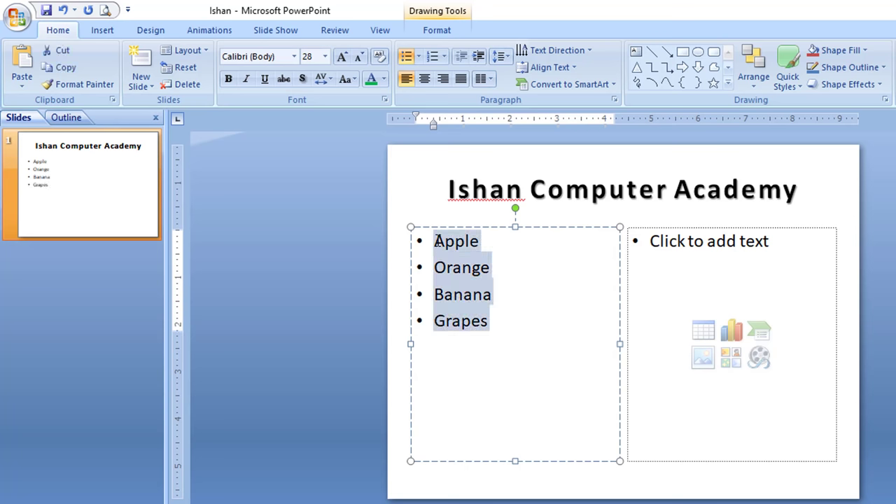
pyautogui.click(419, 57)
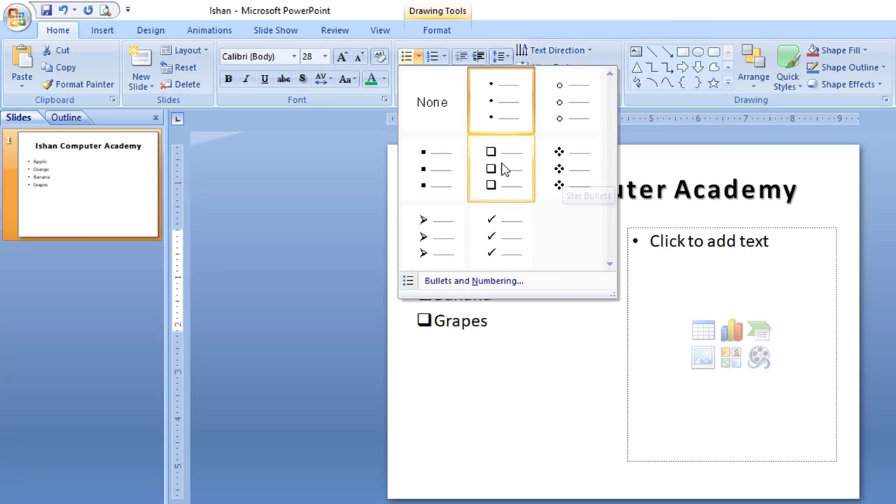
pyautogui.click(570, 182)
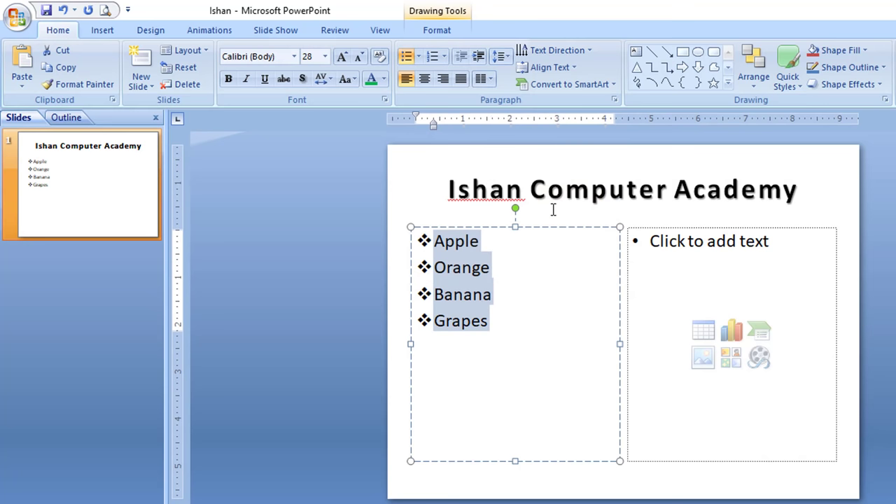
pyautogui.click(444, 57)
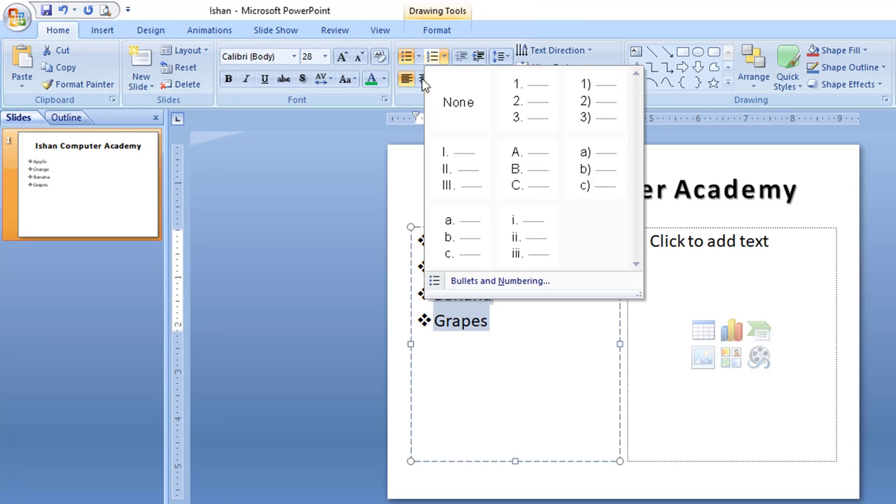
pyautogui.click(419, 189)
pyautogui.click(501, 56)
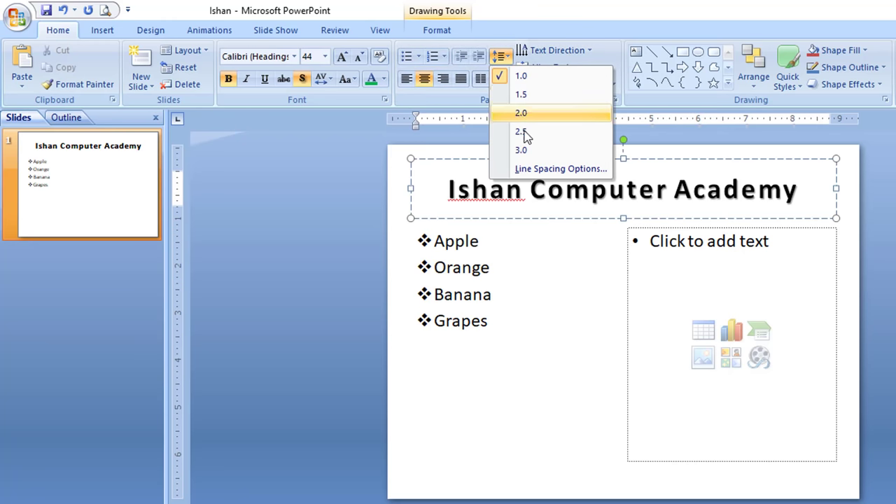
pyautogui.click(516, 338)
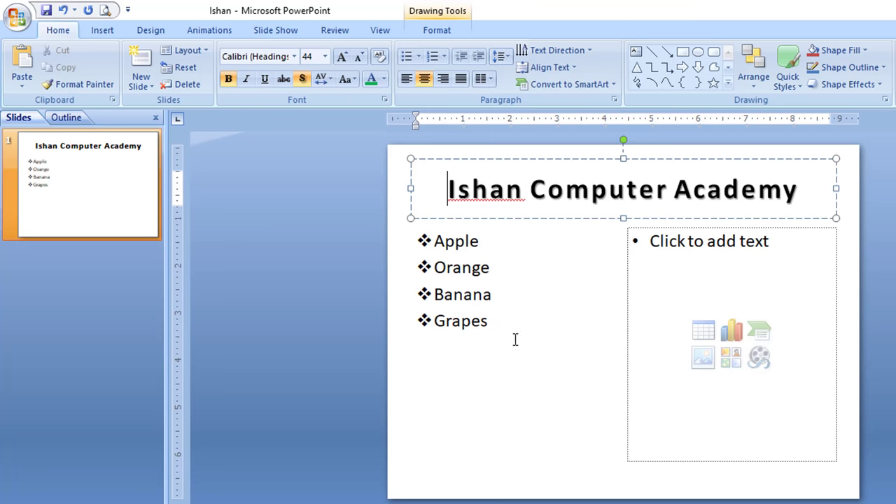
pyautogui.moveTo(493, 325); pyautogui.dragTo(418, 249)
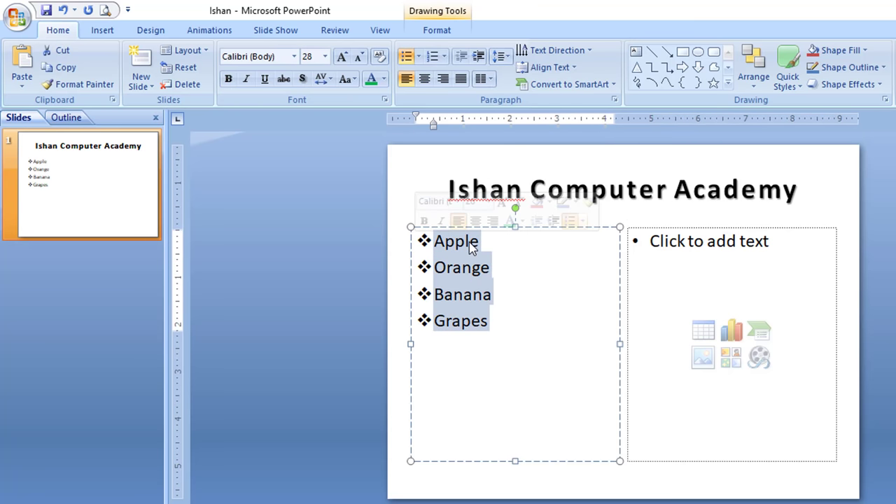
pyautogui.click(501, 59)
pyautogui.click(533, 133)
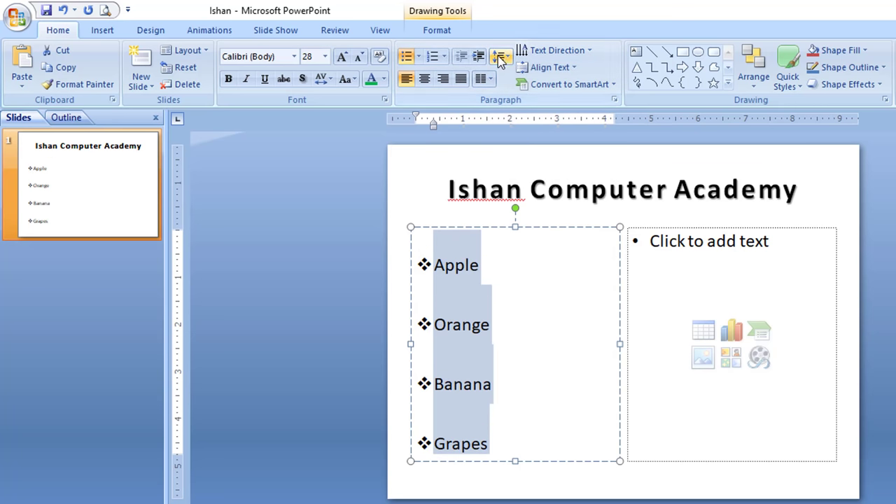
pyautogui.click(501, 56)
pyautogui.click(529, 99)
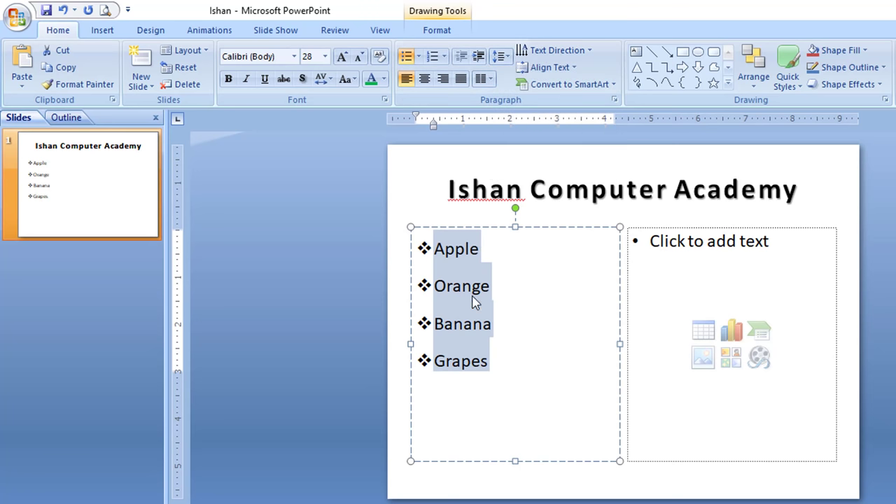
pyautogui.click(503, 55)
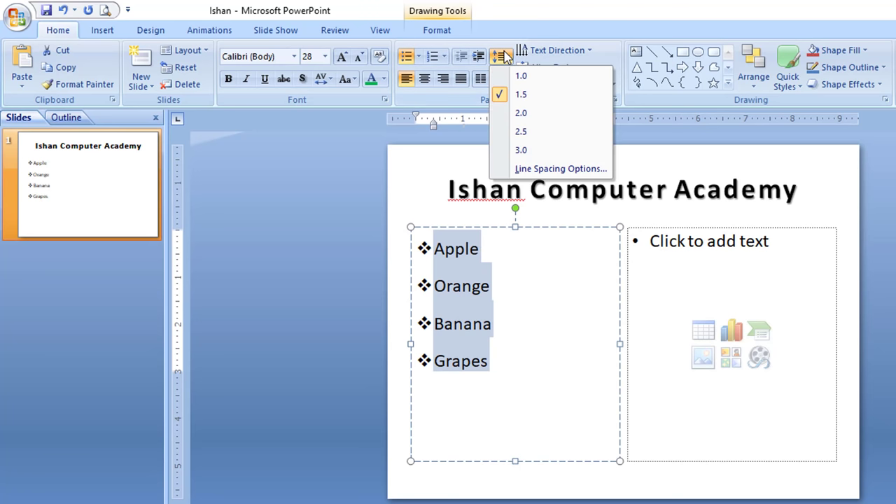
pyautogui.click(534, 77)
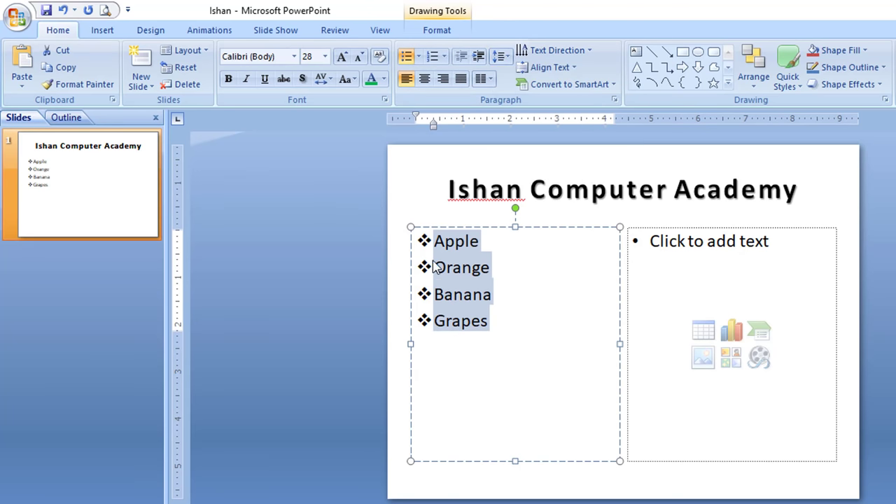
pyautogui.click(485, 325)
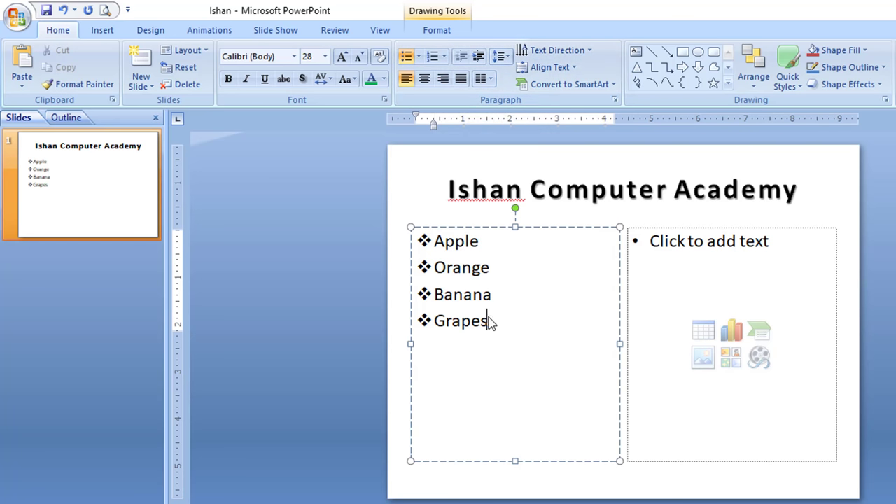
# Try centre, right, left and justify on the fruit list, keep it left-aligned, and choose three columns.
pyautogui.moveTo(489, 320); pyautogui.dragTo(434, 241)
pyautogui.click(424, 78)
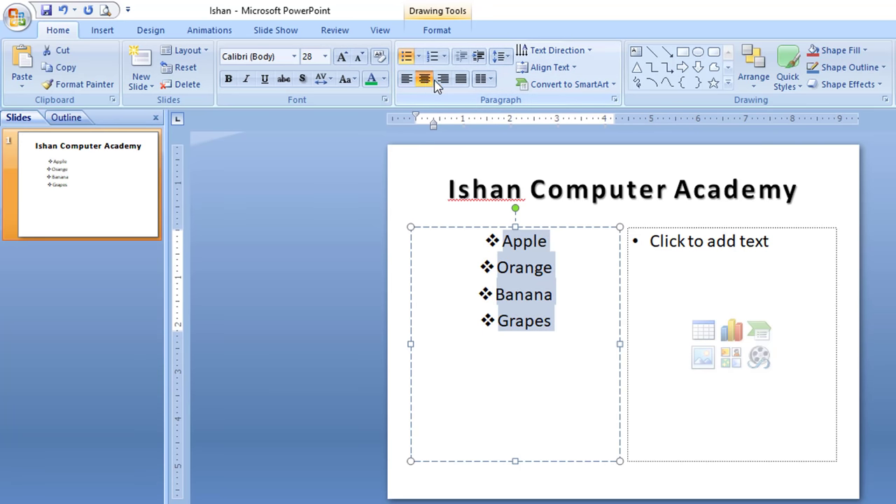
pyautogui.click(442, 80)
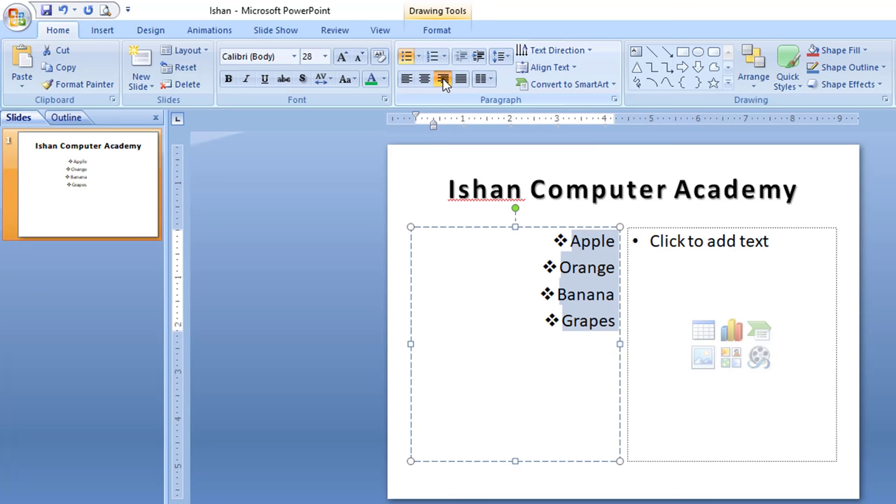
pyautogui.click(406, 81)
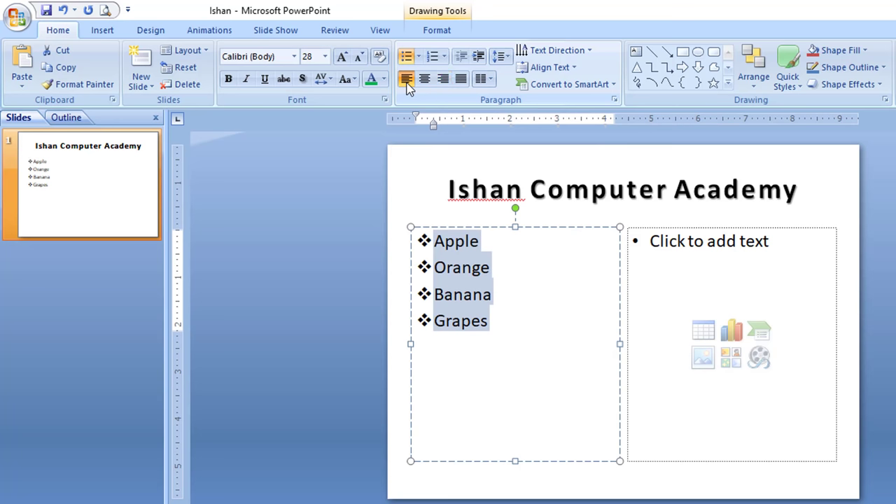
pyautogui.click(461, 82)
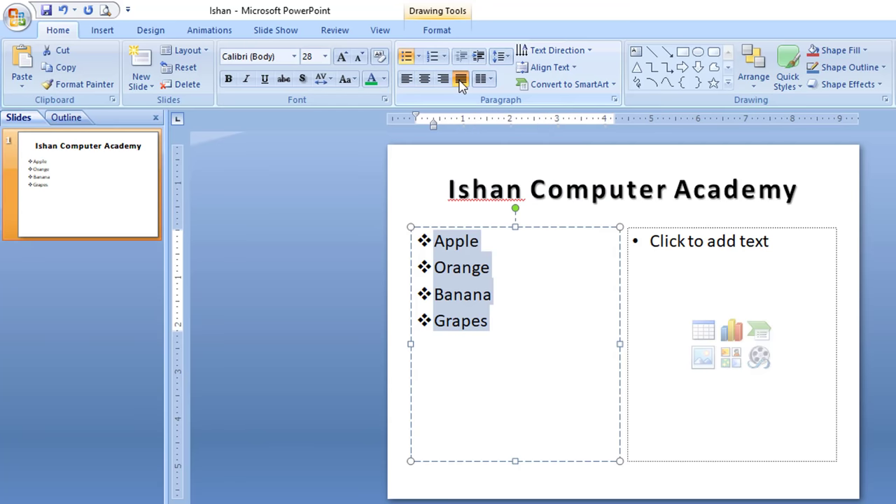
pyautogui.hotkey('ctrl', 'z')
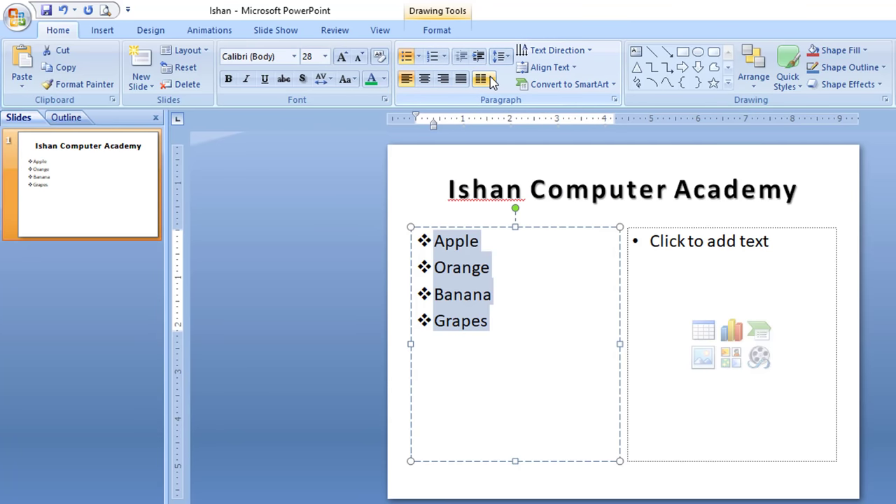
pyautogui.click(493, 83)
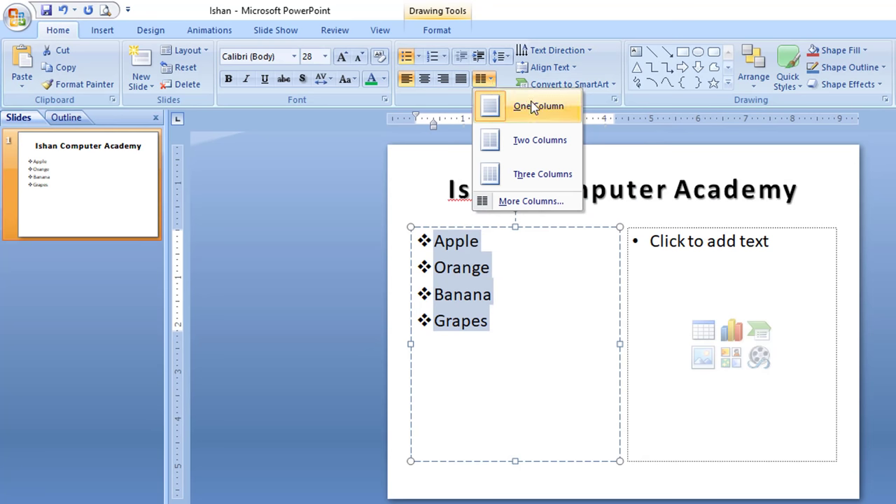
pyautogui.click(550, 174)
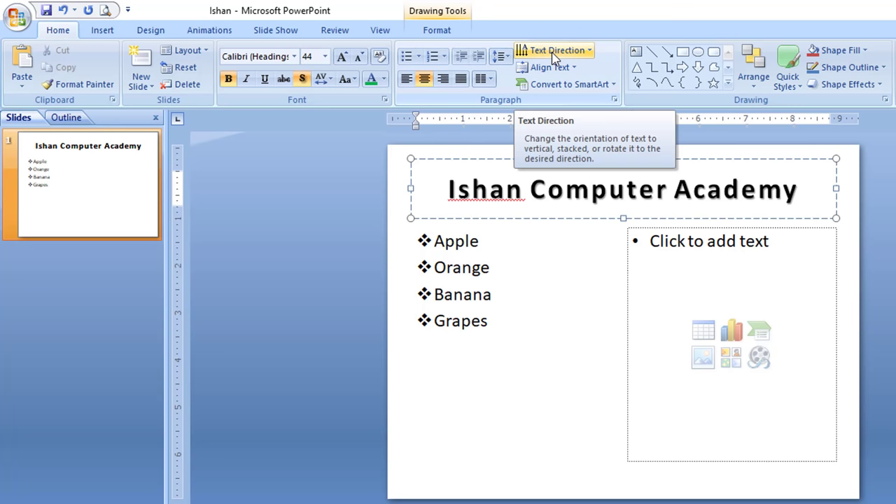
# Enter a person's name as a line in the right placeholder and select it.
pyautogui.click(749, 260)
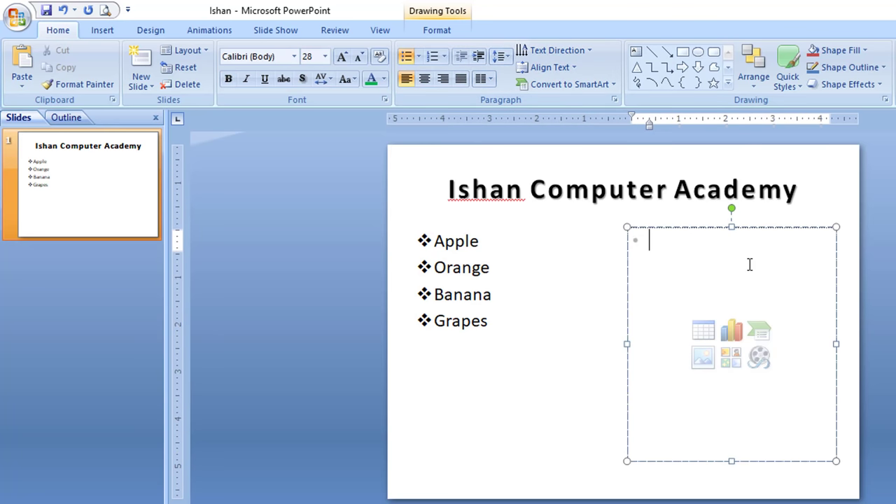
pyautogui.write('Ishan Sid')
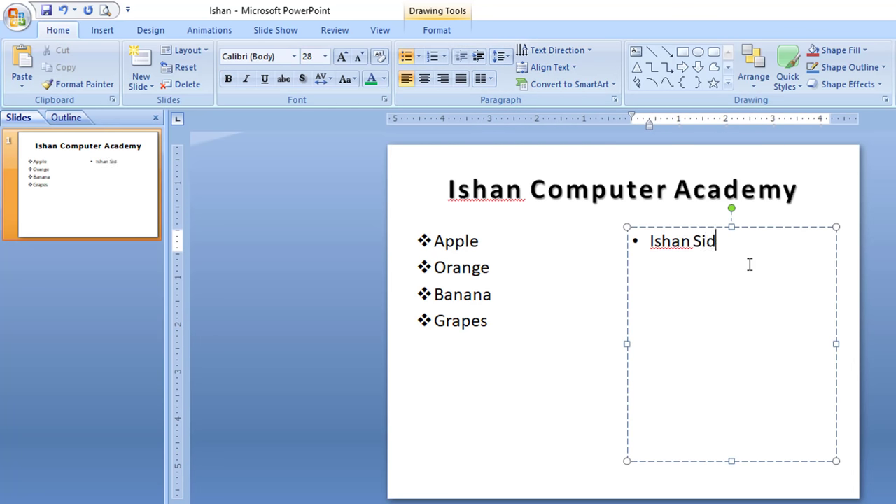
pyautogui.moveTo(721, 249); pyautogui.dragTo(664, 251)
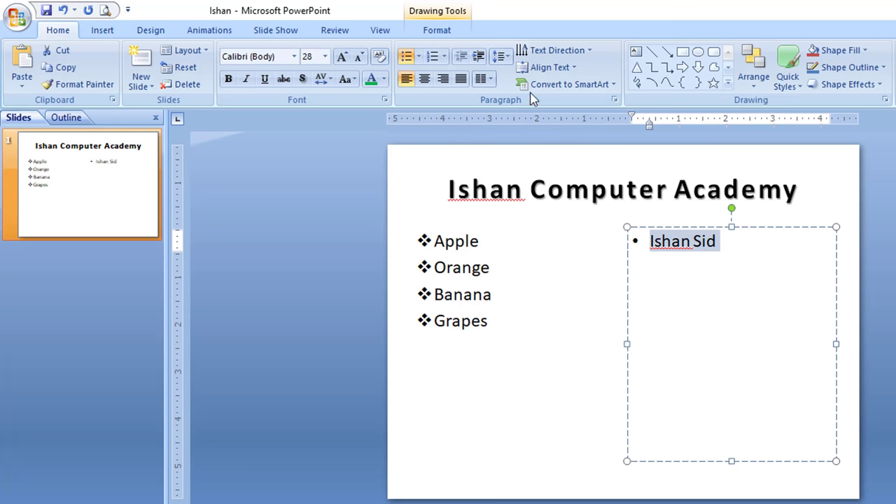
# Try 90°, 270° and stacked text directions on the name, ending back at horizontal.
pyautogui.click(589, 54)
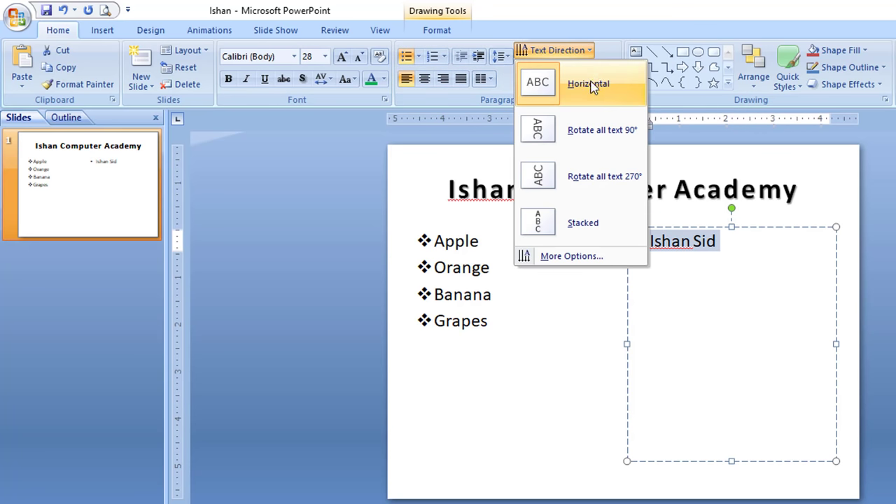
pyautogui.click(579, 131)
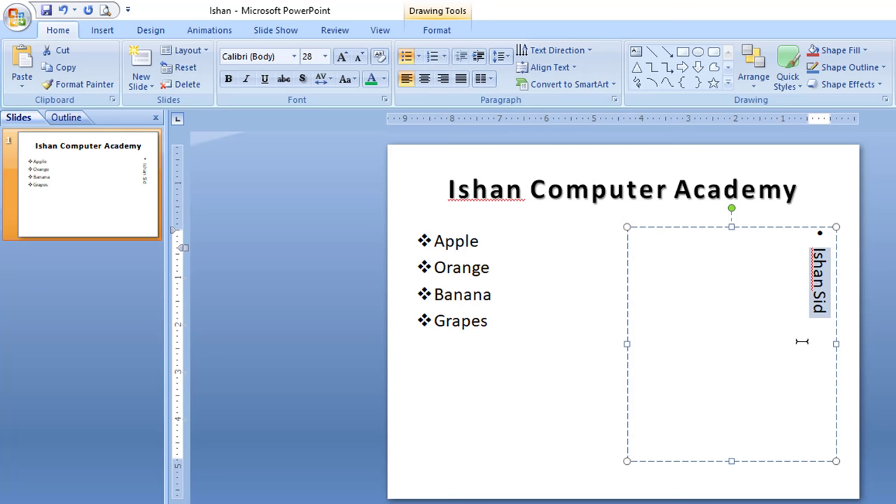
pyautogui.click(581, 50)
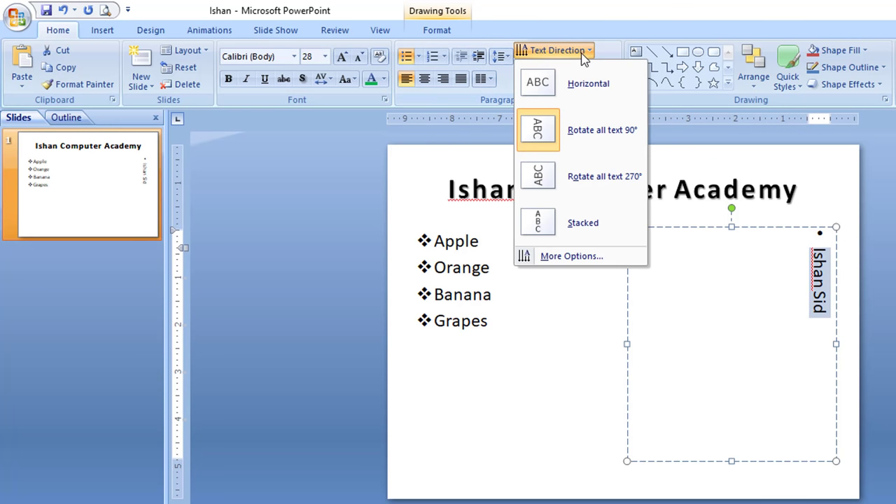
pyautogui.click(591, 184)
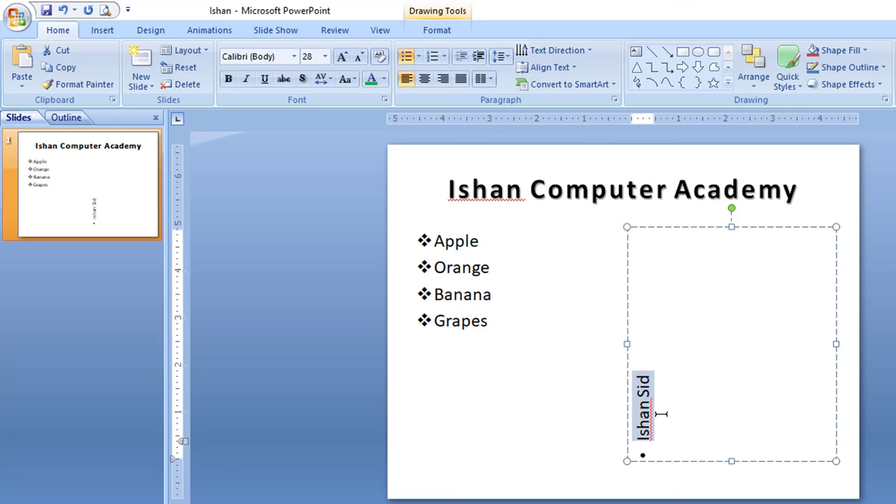
pyautogui.click(577, 50)
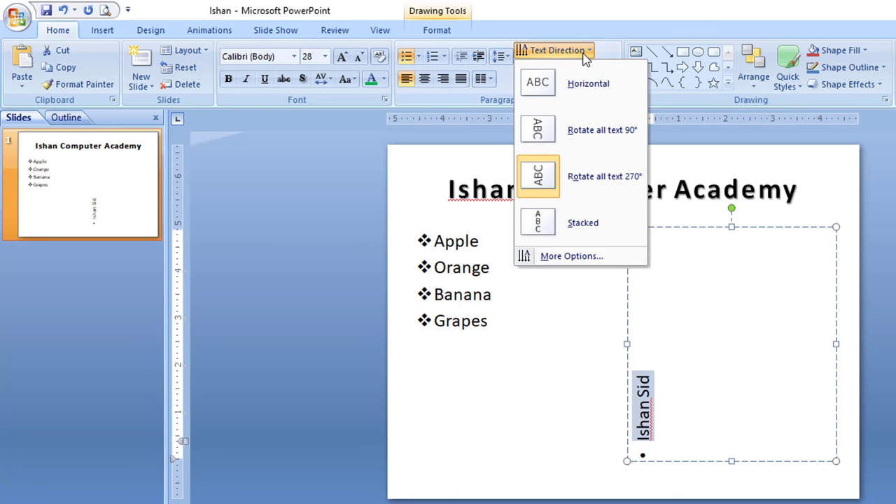
pyautogui.click(586, 224)
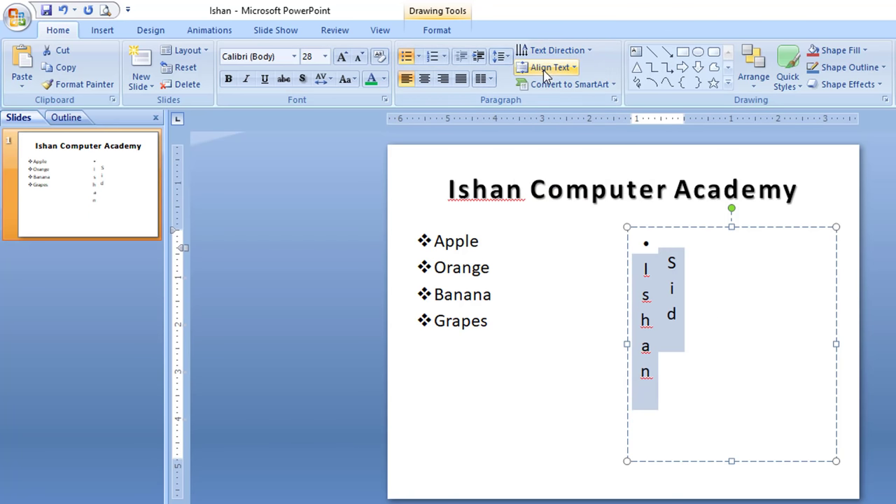
pyautogui.click(571, 52)
pyautogui.click(592, 96)
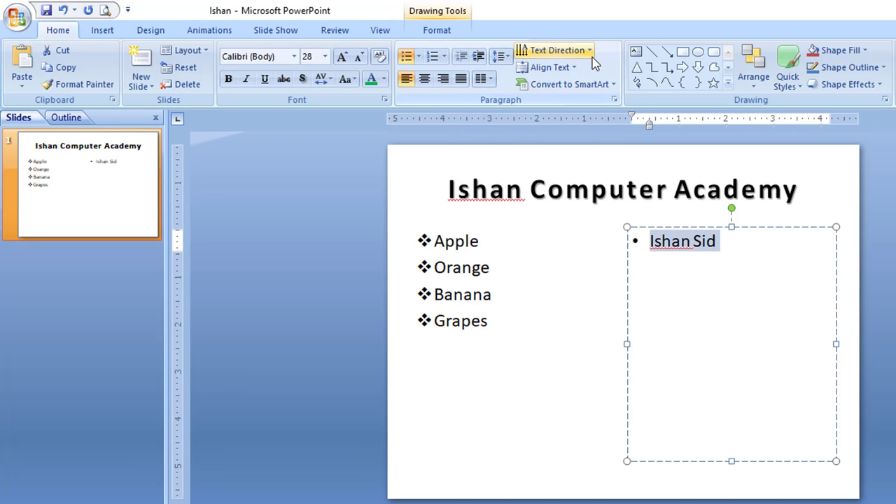
# Anchor the name text to the bottom of its box, after trying middle alignment.
pyautogui.click(571, 68)
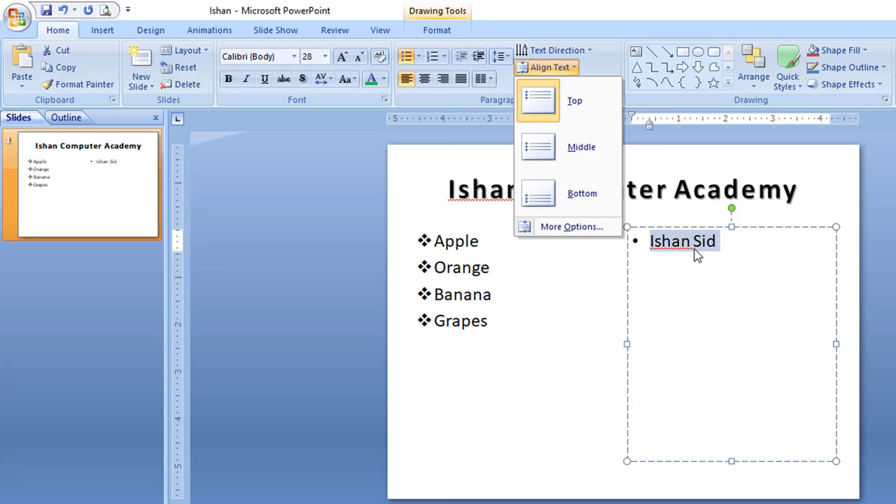
pyautogui.click(595, 150)
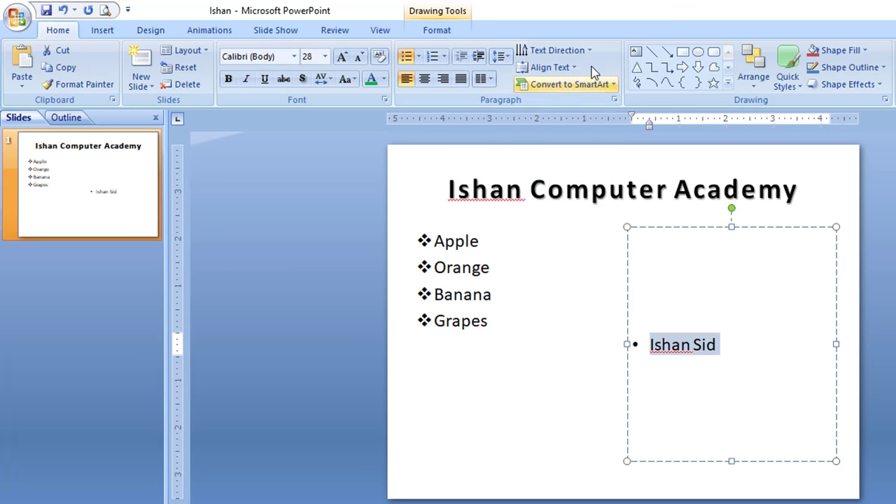
pyautogui.click(551, 67)
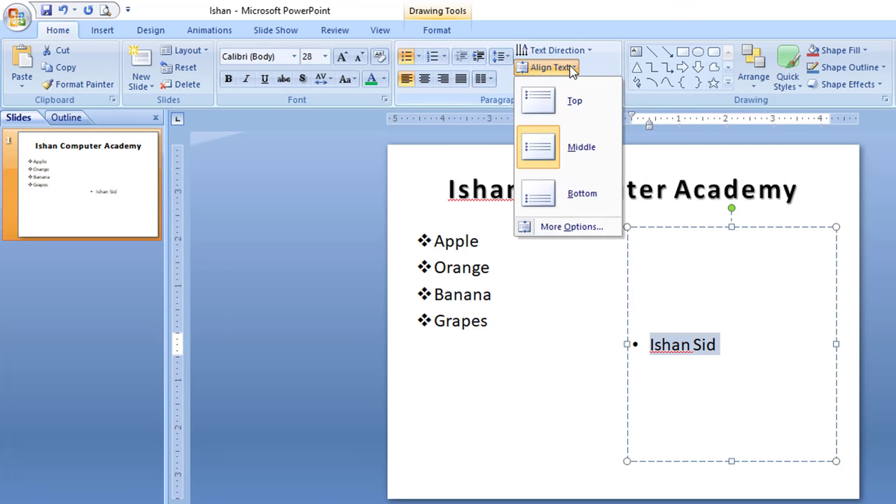
pyautogui.click(589, 199)
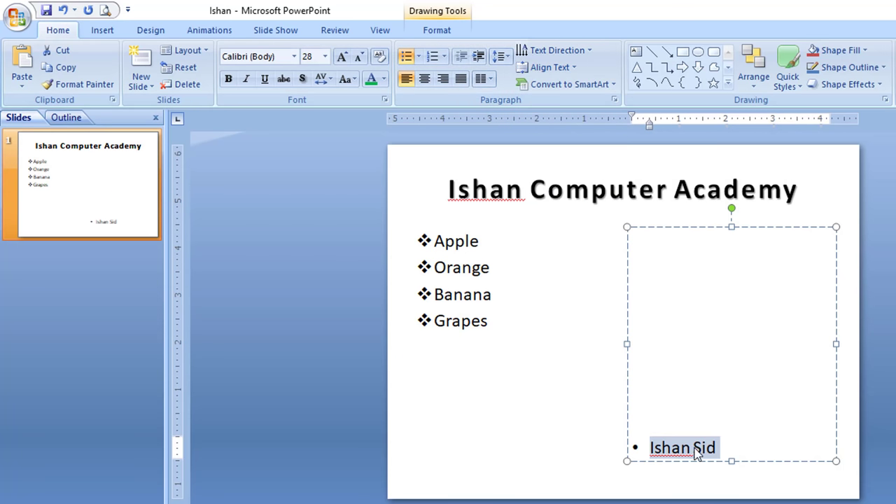
pyautogui.click(483, 294)
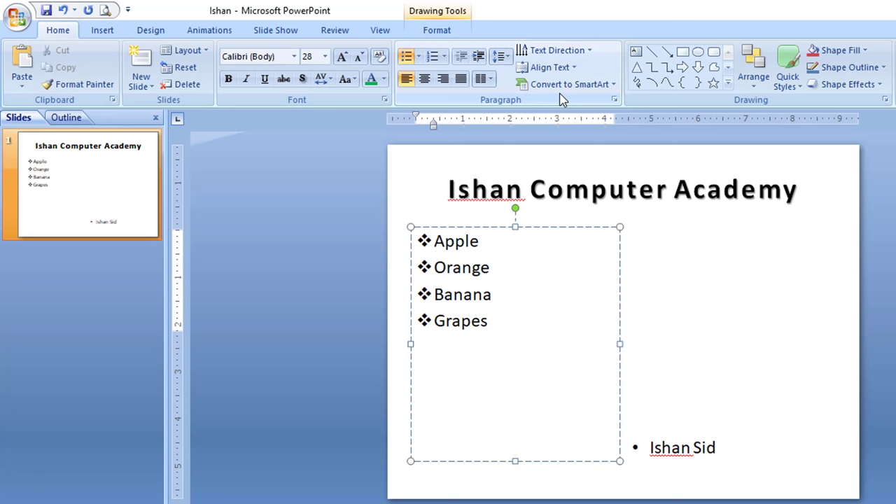
# Convert the fruit list into a Basic Cycle SmartArt diagram.
pyautogui.moveTo(499, 328)
pyautogui.mouseDown()
pyautogui.moveTo(436, 255)
pyautogui.moveTo(433, 236)
pyautogui.mouseUp()
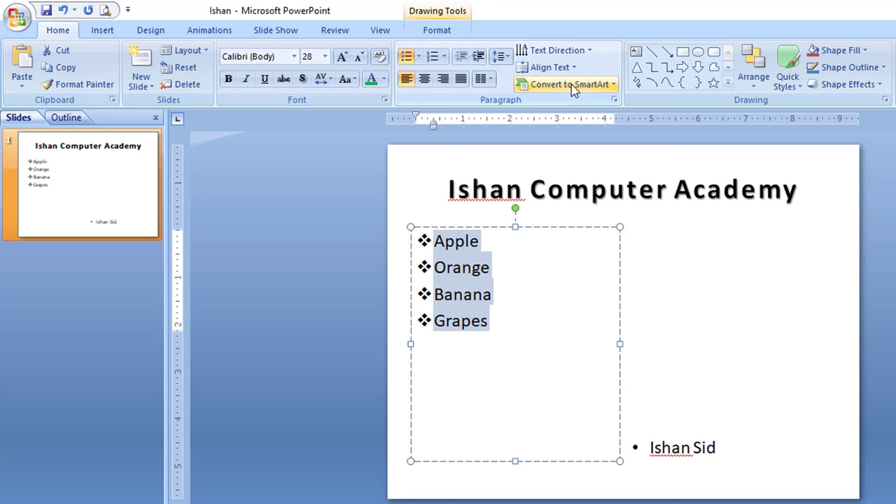
pyautogui.click(600, 85)
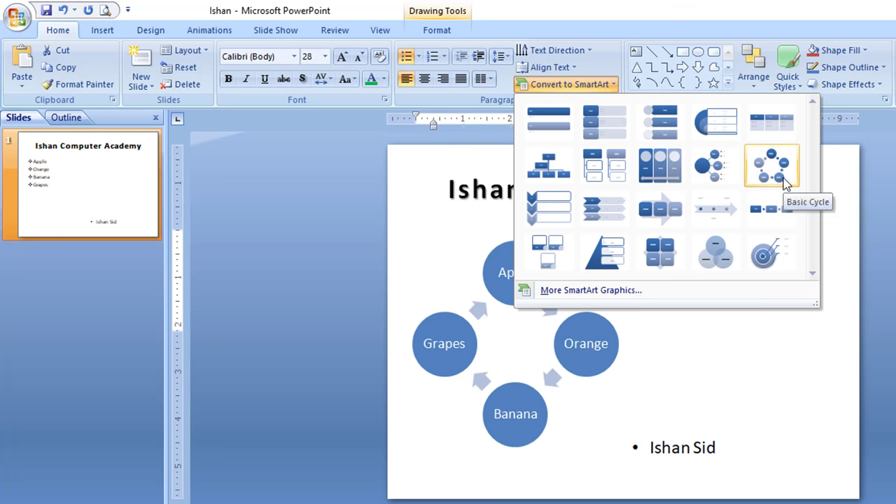
pyautogui.click(785, 181)
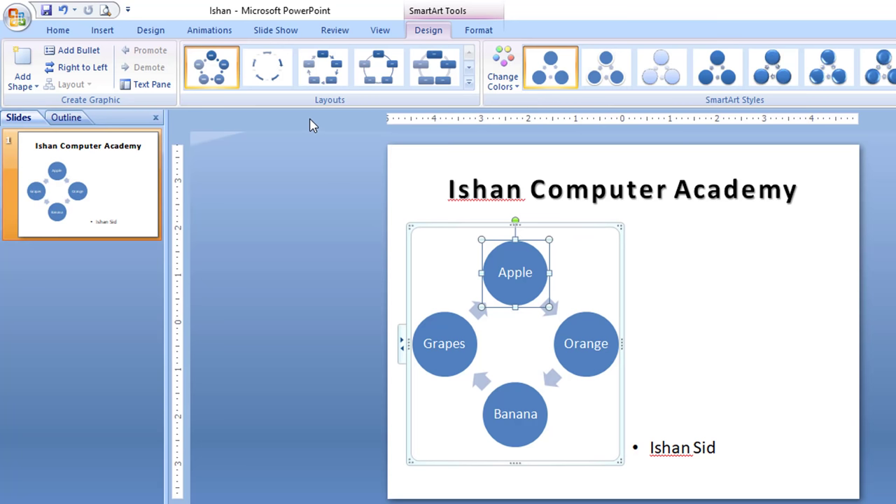
# Change the diagram to a pie layout and apply a 3-D SmartArt style.
pyautogui.click(469, 82)
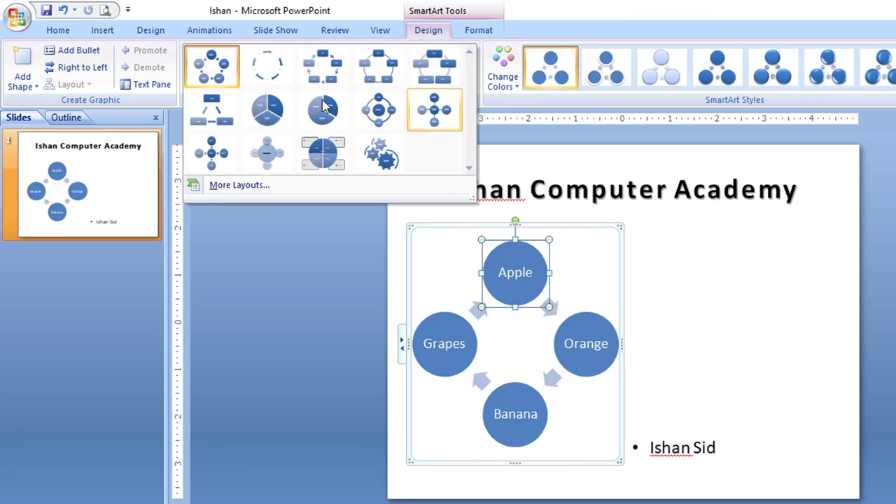
pyautogui.click(306, 112)
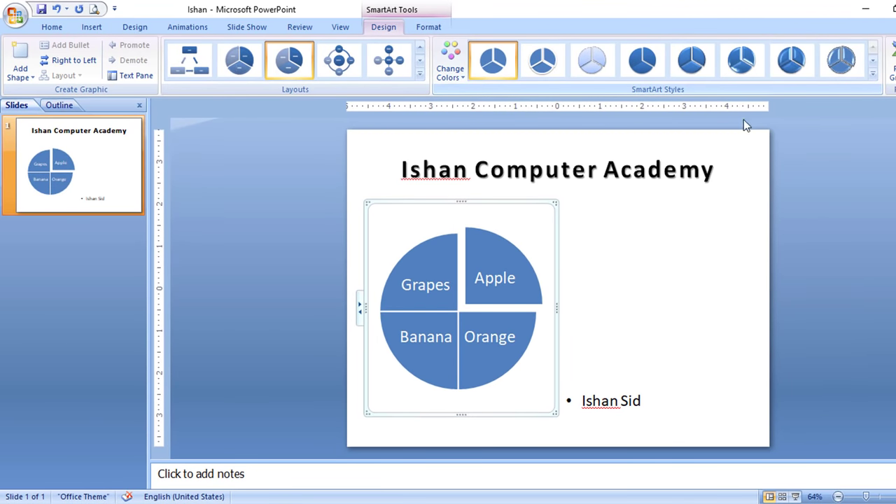
pyautogui.click(873, 75)
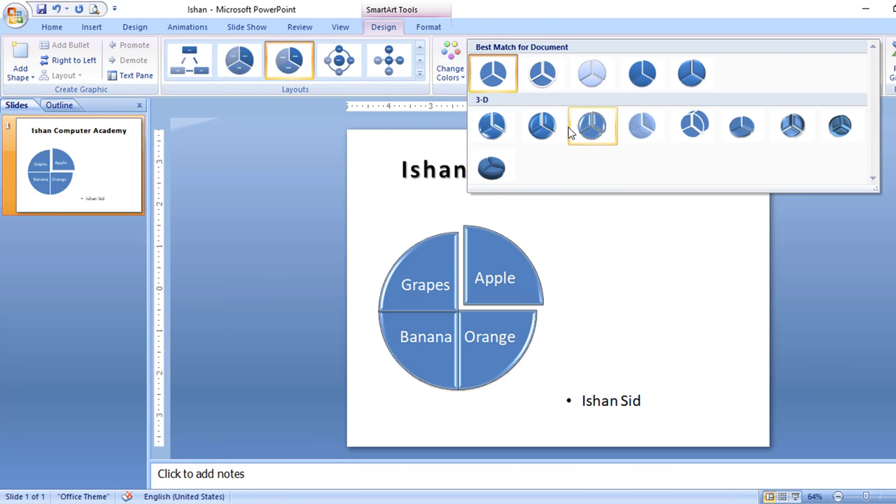
pyautogui.click(502, 169)
pyautogui.click(370, 145)
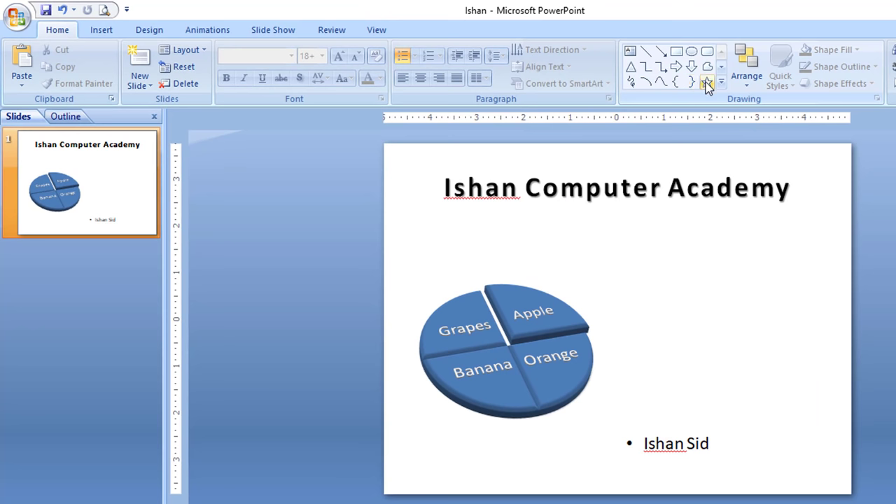
# Draw a five-point star right of the pie and a rounded callout at lower left.
pyautogui.click(721, 86)
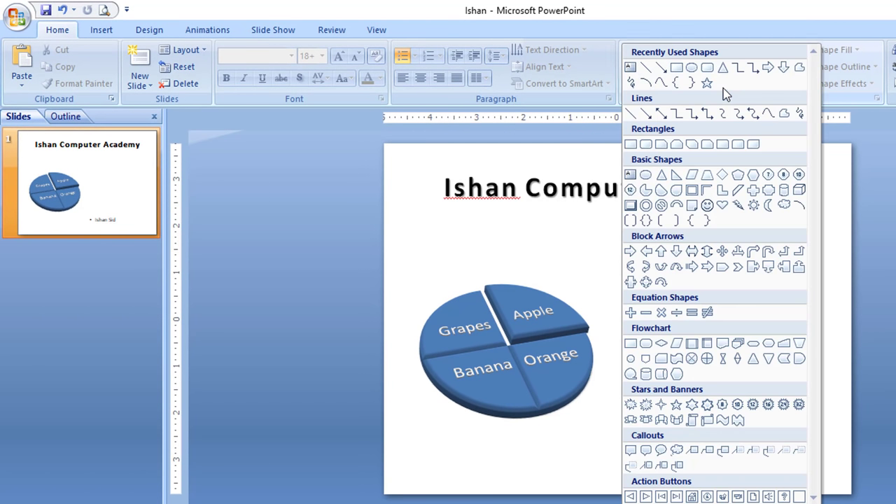
pyautogui.click(677, 405)
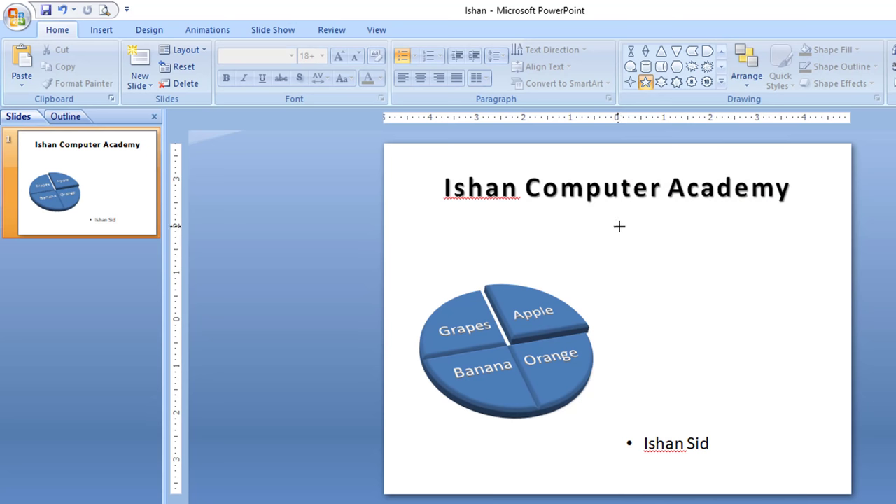
pyautogui.moveTo(617, 225); pyautogui.dragTo(774, 369)
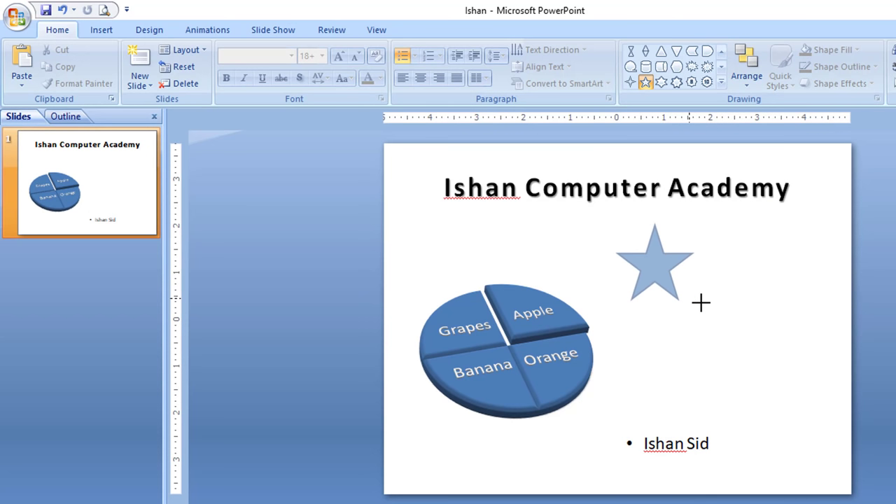
pyautogui.click(630, 68)
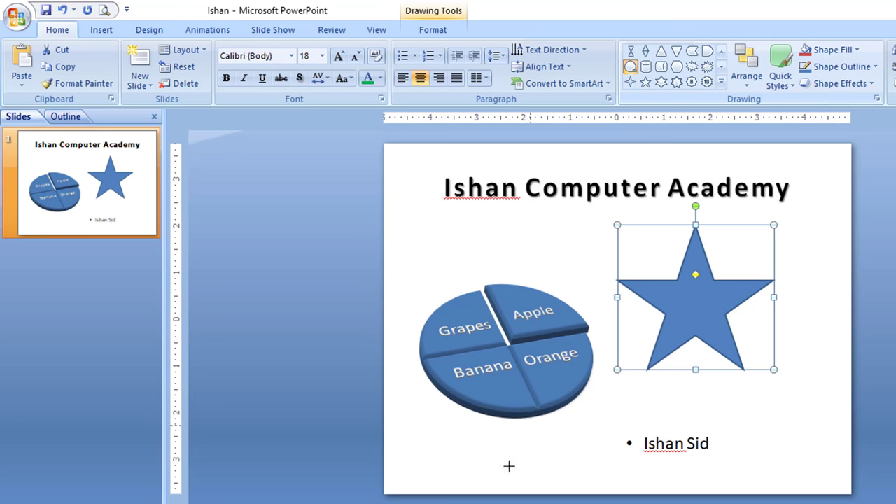
pyautogui.moveTo(420, 436); pyautogui.dragTo(496, 490)
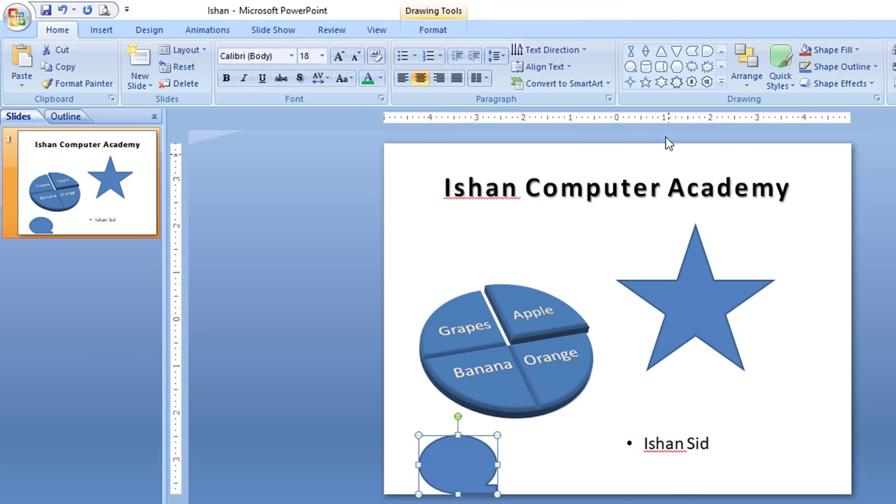
# Draw a cylinder at upper left and move it onto the middle of the star.
pyautogui.click(645, 67)
pyautogui.moveTo(397, 217); pyautogui.dragTo(448, 280)
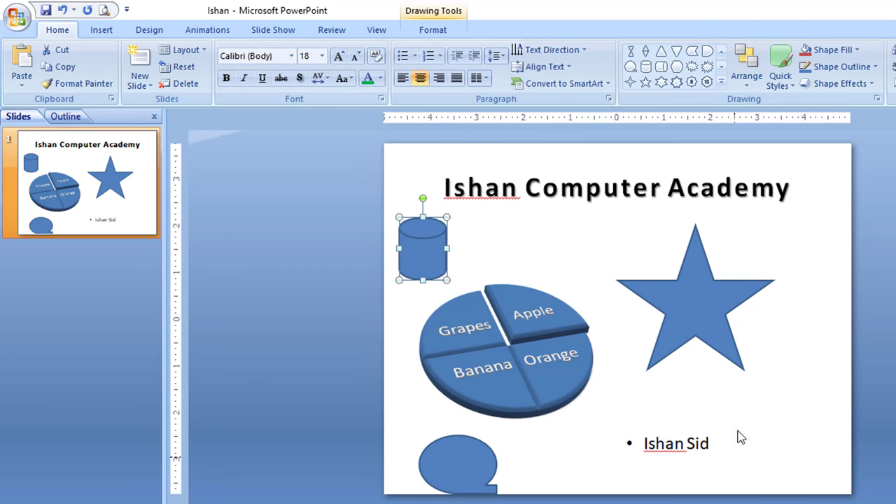
pyautogui.moveTo(426, 248); pyautogui.dragTo(675, 287)
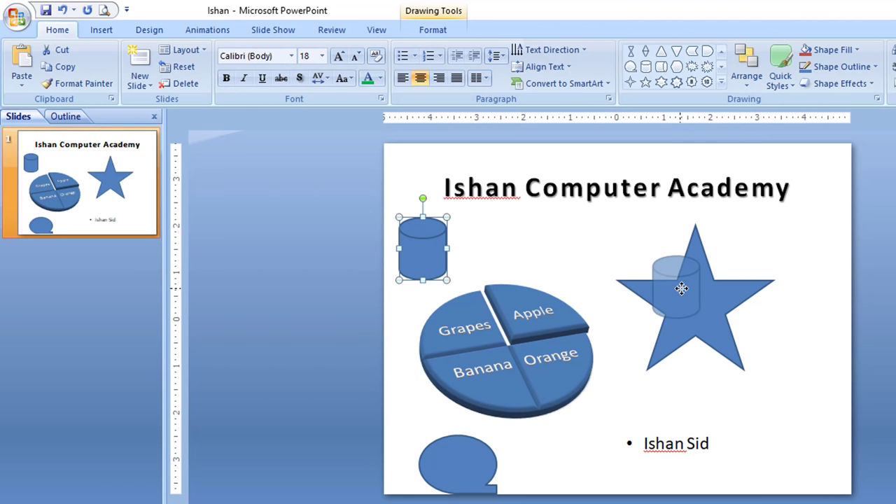
pyautogui.click(755, 85)
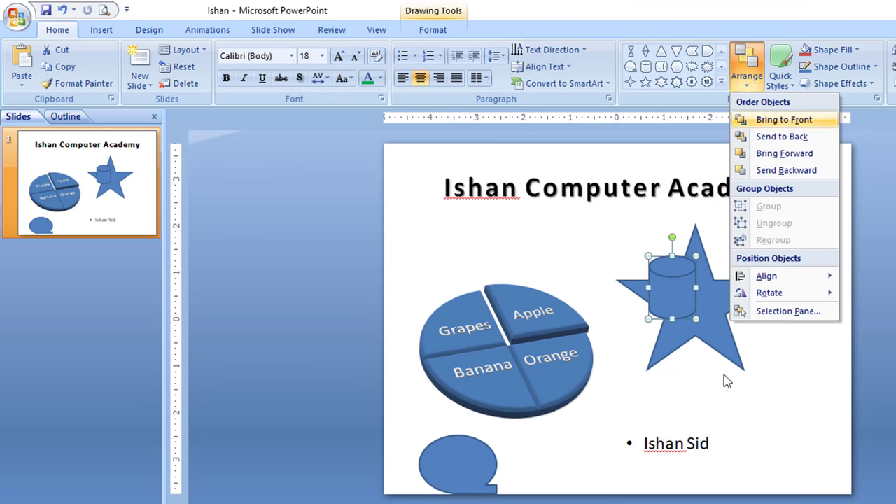
# Bring the star in front of the cylinder and nudge it slightly lower.
pyautogui.click(712, 309)
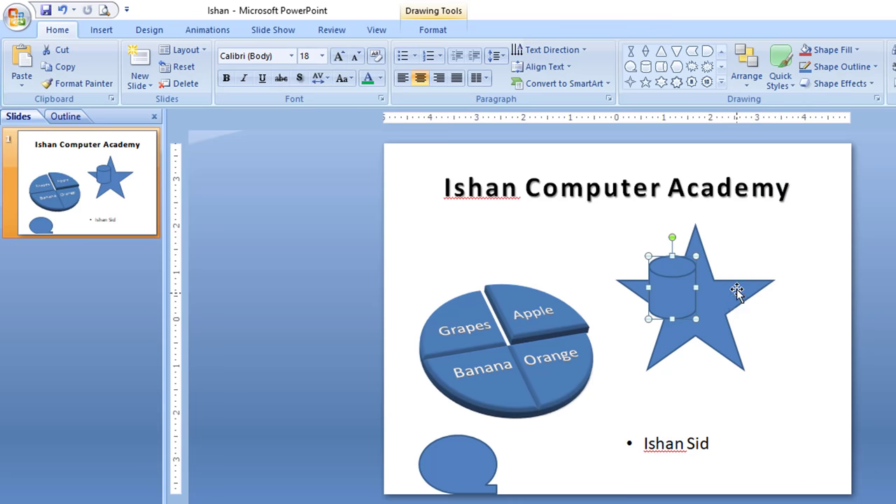
pyautogui.click(728, 304)
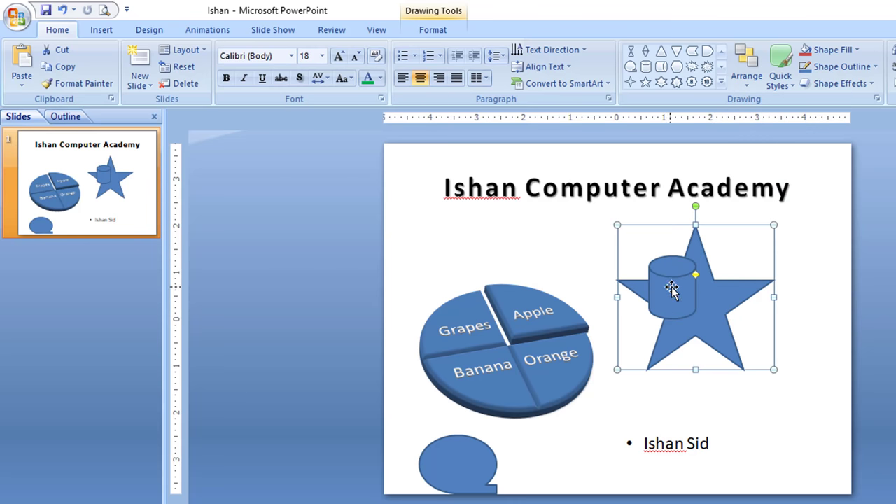
pyautogui.moveTo(672, 291); pyautogui.dragTo(668, 288)
pyautogui.click(712, 311)
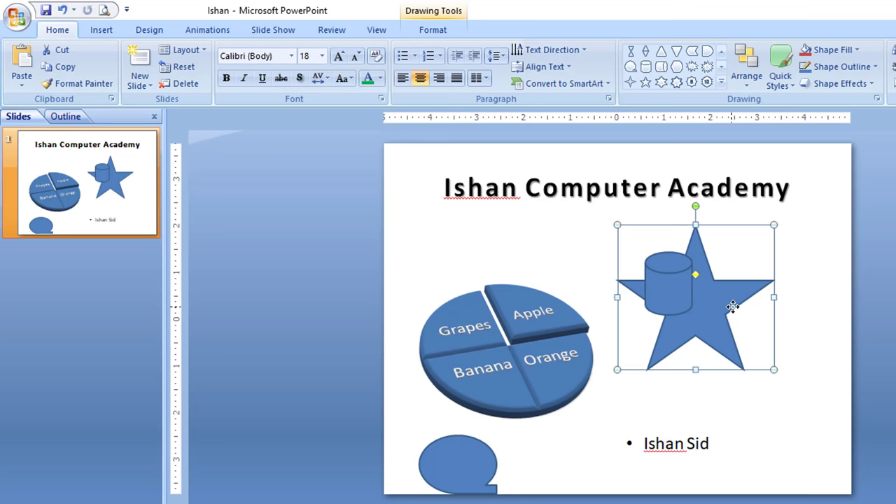
pyautogui.click(749, 85)
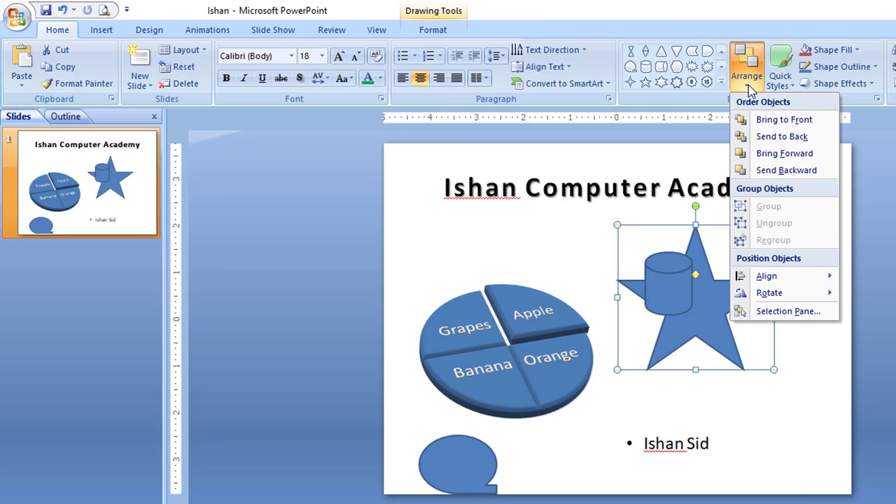
pyautogui.click(775, 125)
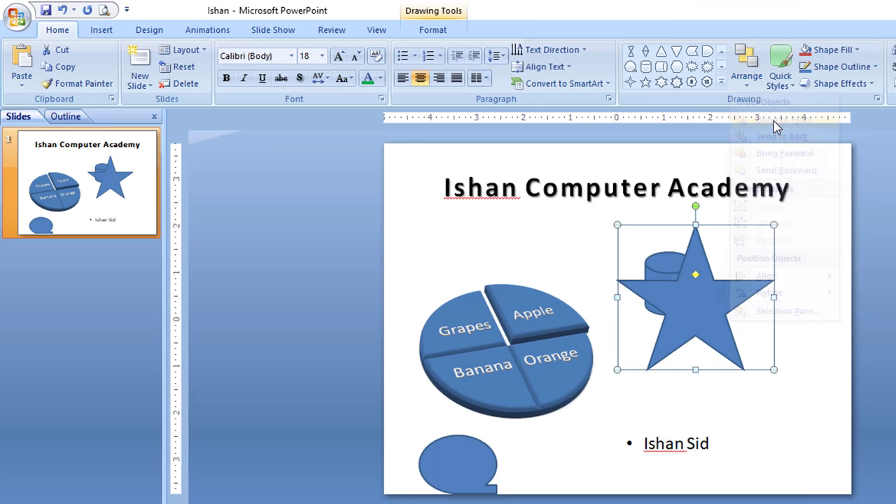
pyautogui.moveTo(701, 306); pyautogui.dragTo(700, 340)
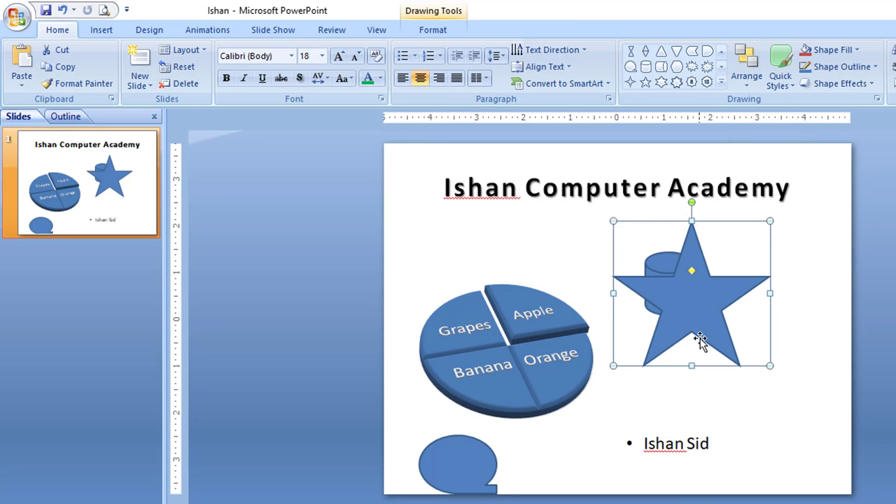
pyautogui.moveTo(680, 290); pyautogui.dragTo(673, 281)
# Bring the cylinder to the front and move it just above the pie chart.
pyautogui.click(669, 279)
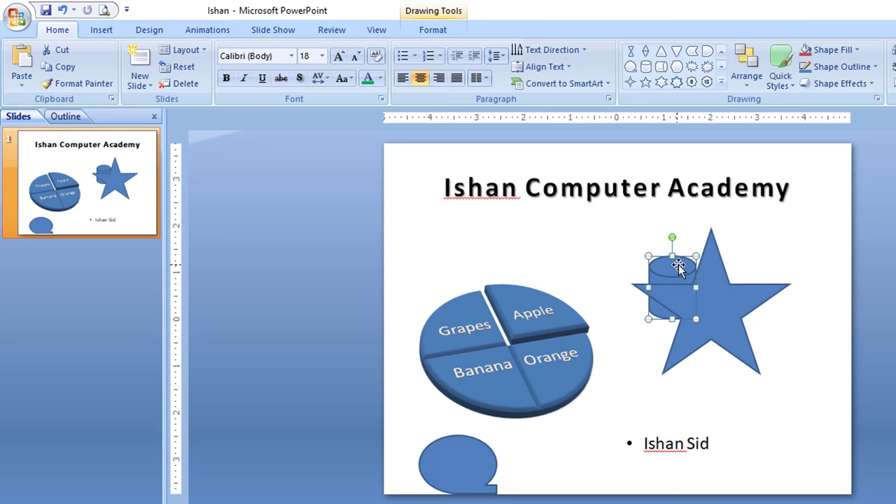
pyautogui.click(746, 70)
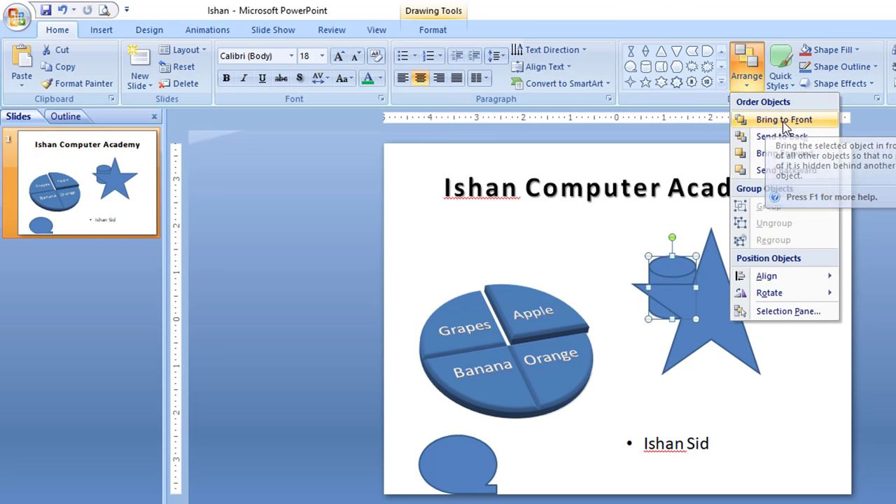
pyautogui.click(770, 120)
pyautogui.moveTo(683, 281)
pyautogui.mouseDown()
pyautogui.moveTo(706, 303)
pyautogui.moveTo(591, 252)
pyautogui.mouseUp()
pyautogui.click(745, 87)
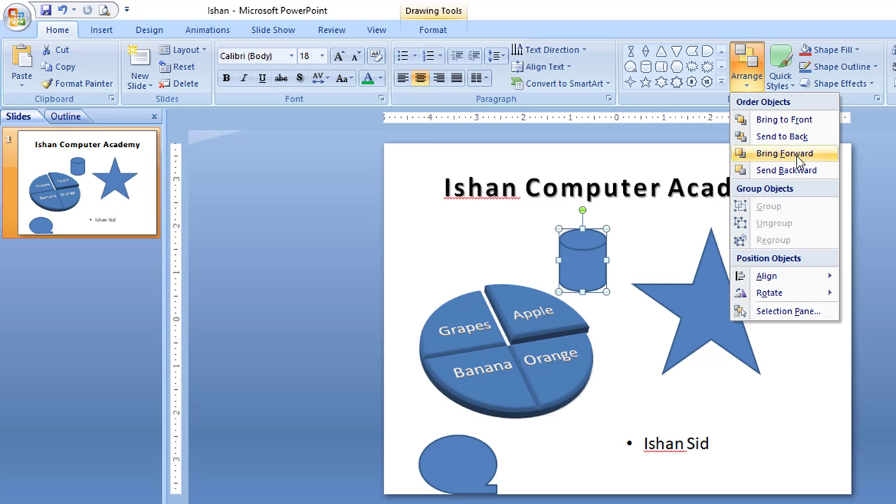
pyautogui.click(688, 288)
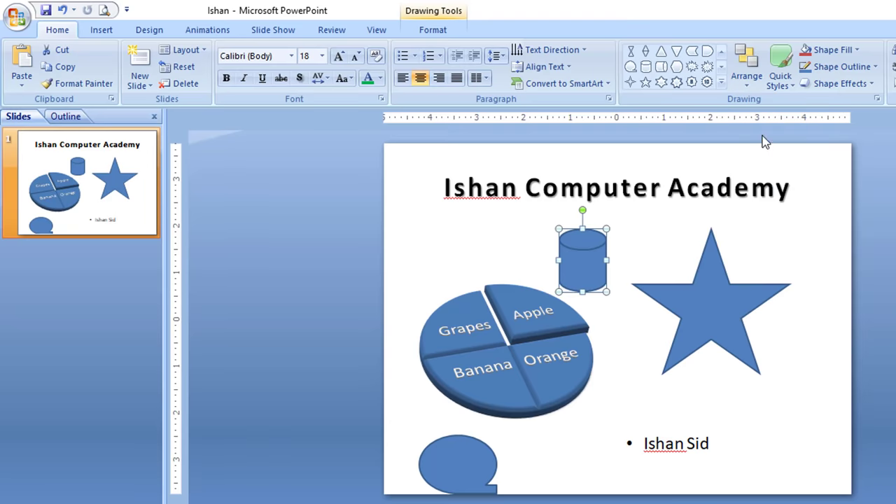
# Apply the teal Quick Style to the cylinder.
pyautogui.click(786, 82)
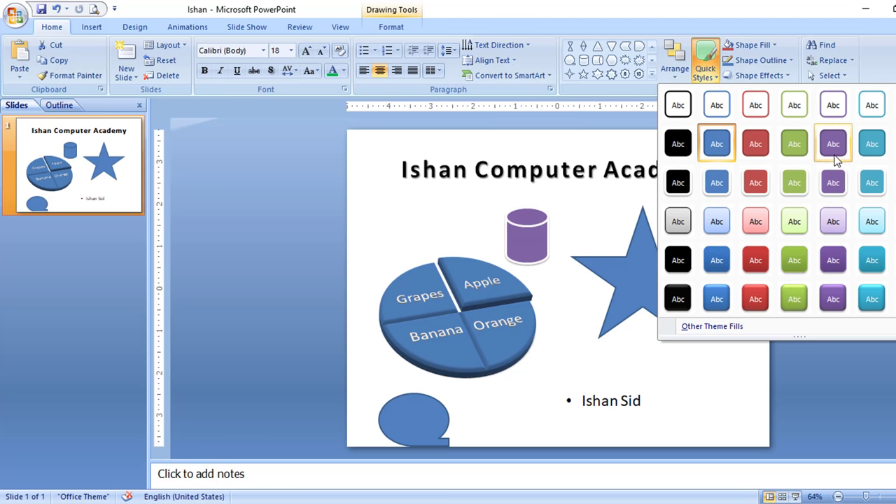
pyautogui.click(878, 259)
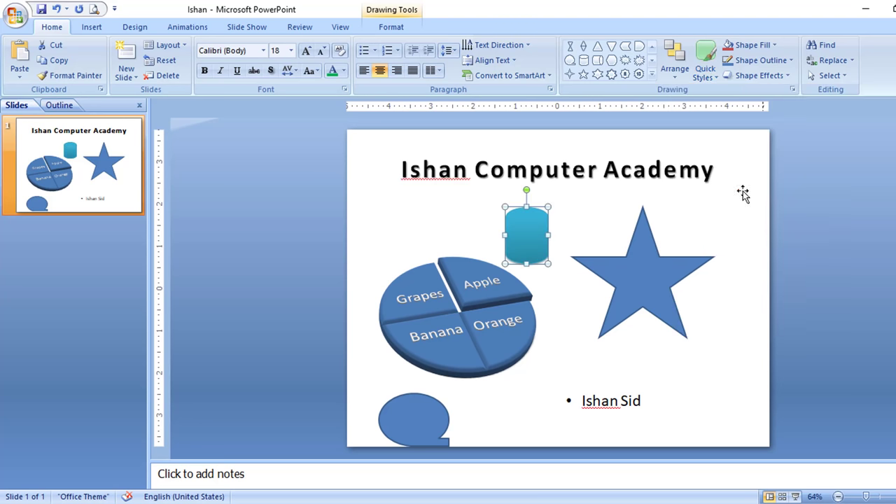
pyautogui.click(776, 46)
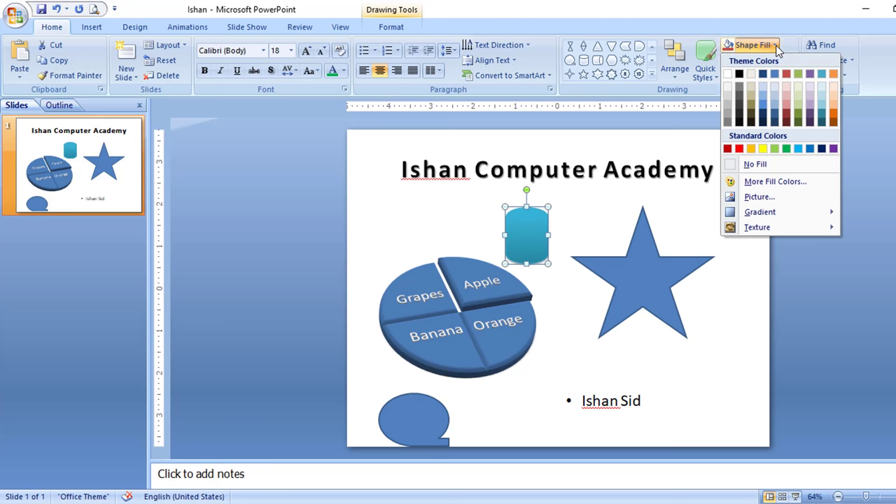
pyautogui.click(661, 283)
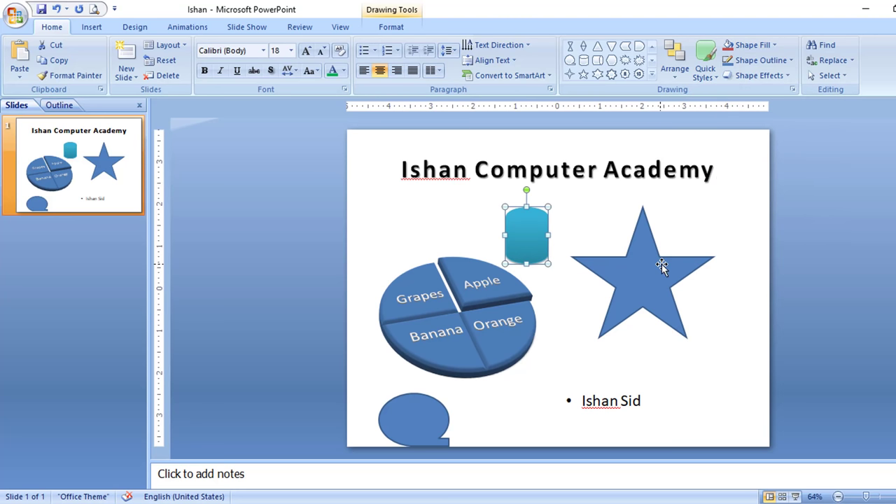
# Fill the star with green.
pyautogui.click(662, 263)
pyautogui.click(775, 46)
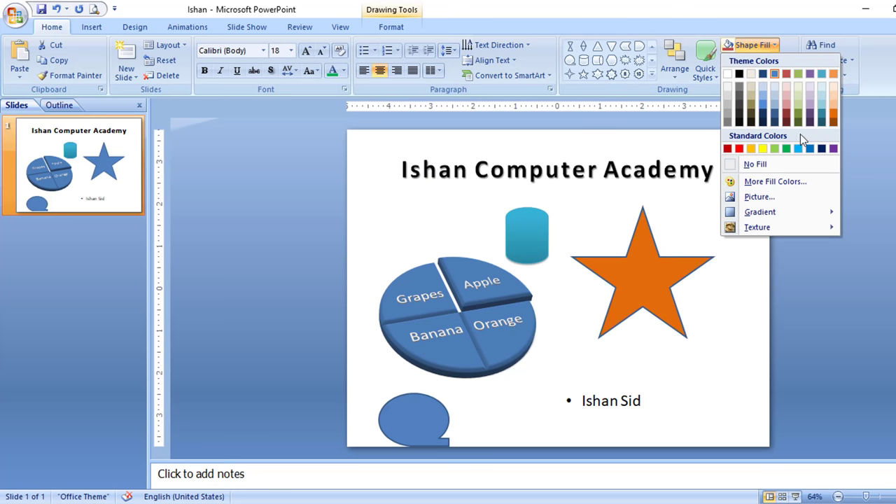
pyautogui.click(787, 149)
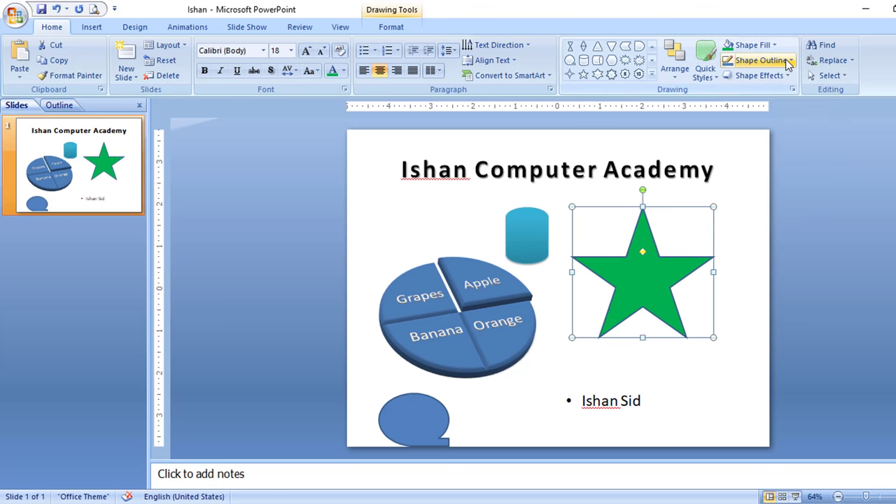
pyautogui.click(785, 60)
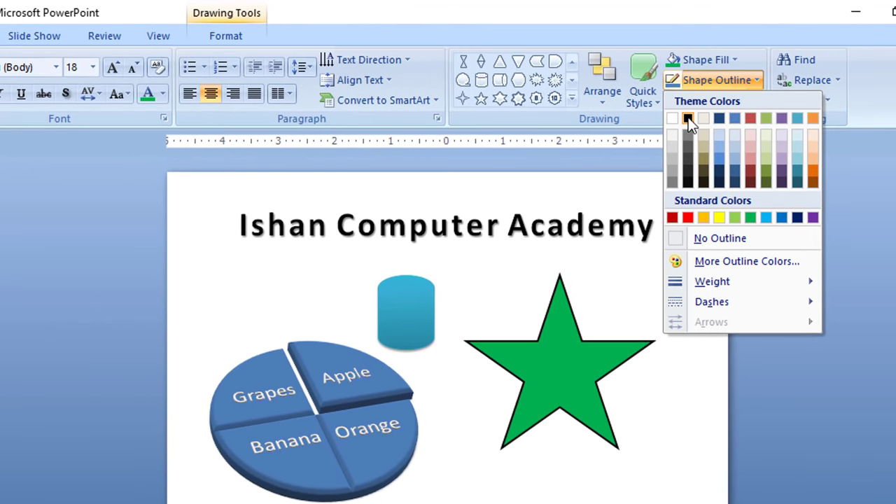
# Give the star a black outline and a light-blue glow effect.
pyautogui.click(693, 116)
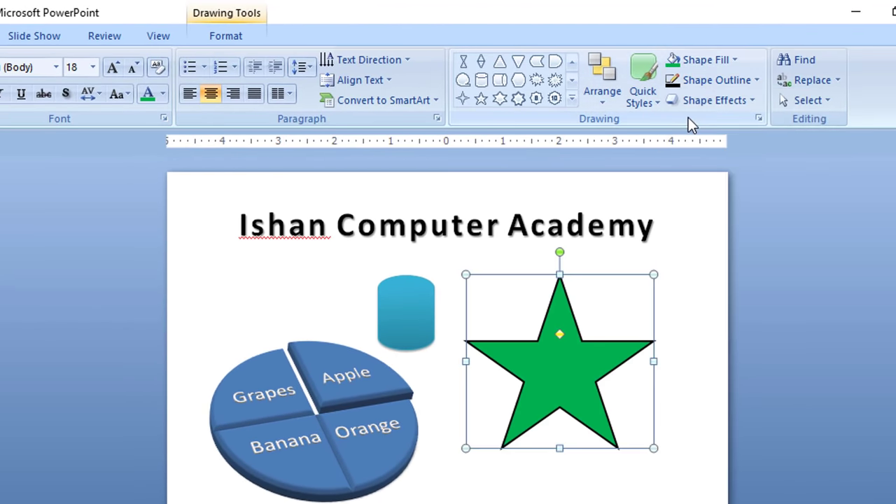
pyautogui.click(745, 99)
pyautogui.moveTo(751, 130)
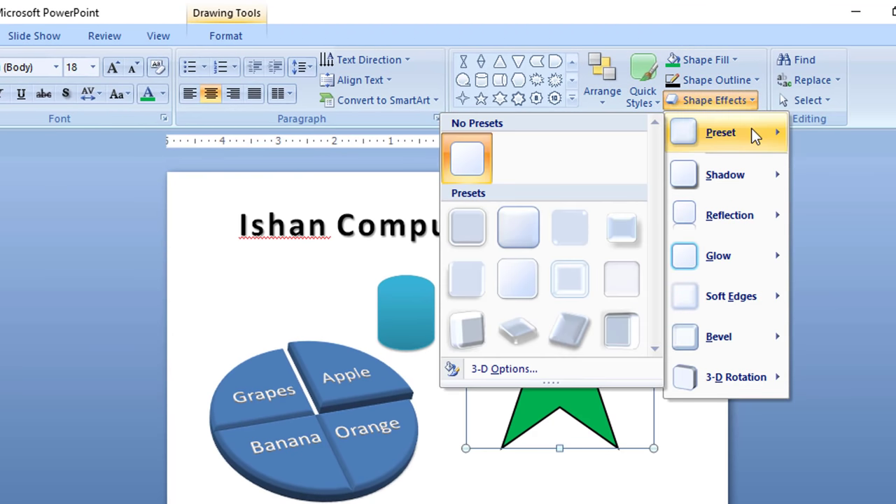
pyautogui.moveTo(758, 180)
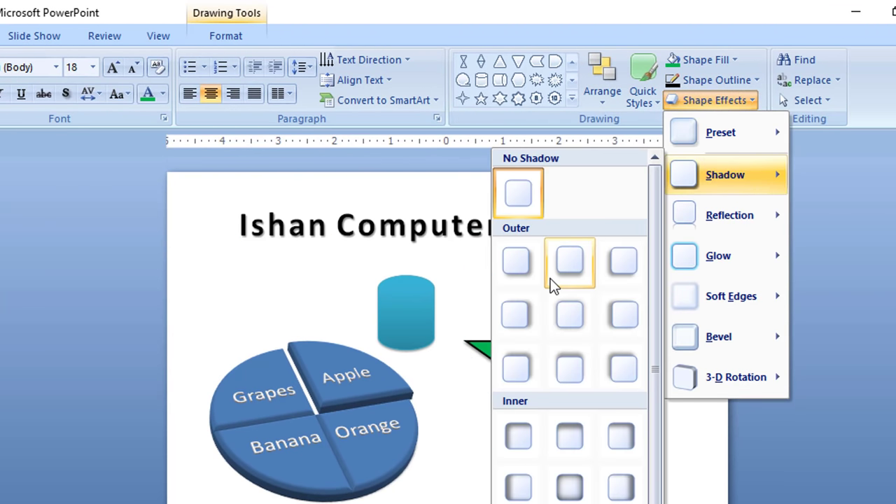
pyautogui.moveTo(757, 217)
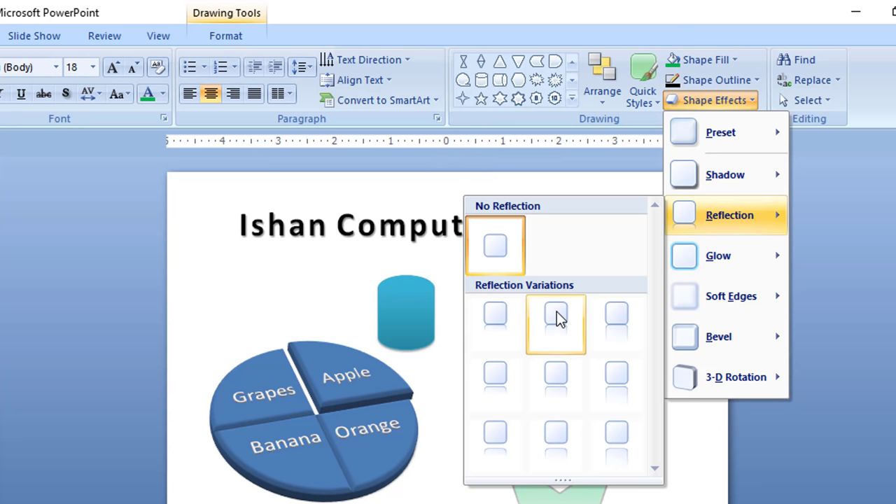
pyautogui.moveTo(730, 264)
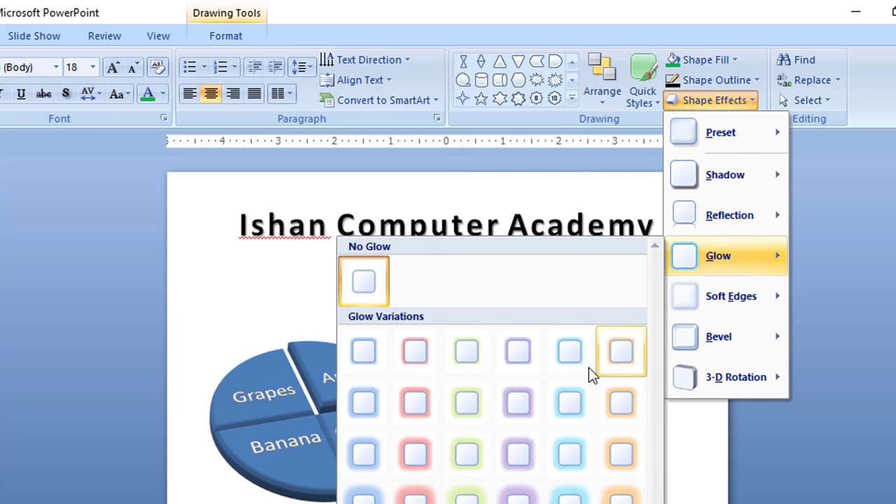
pyautogui.click(580, 413)
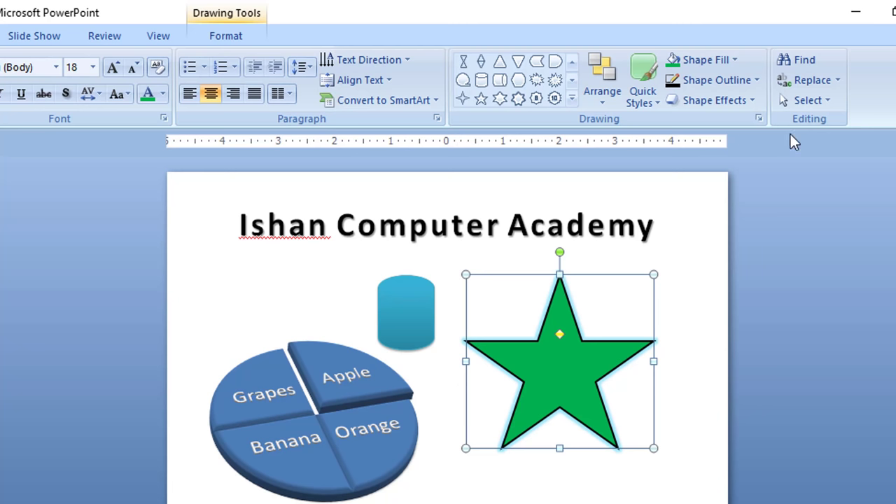
# Search for 'compu' and select the word Computer in the slide title.
pyautogui.click(801, 62)
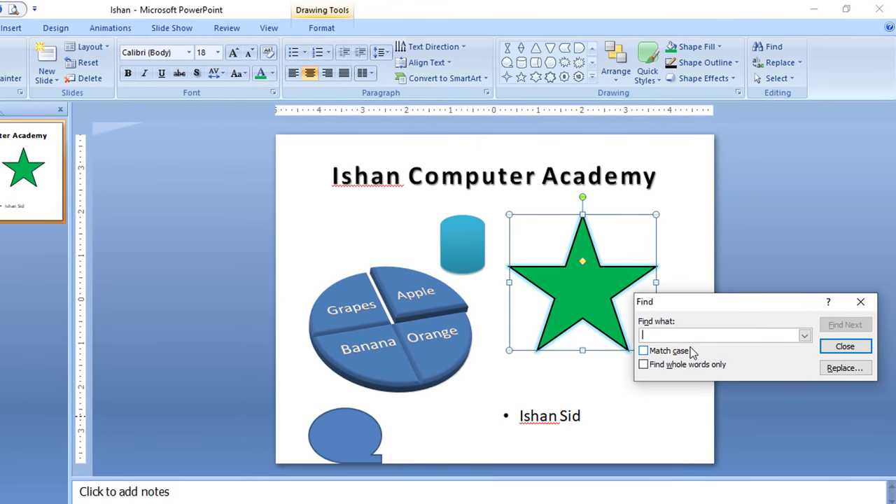
pyautogui.write('co')
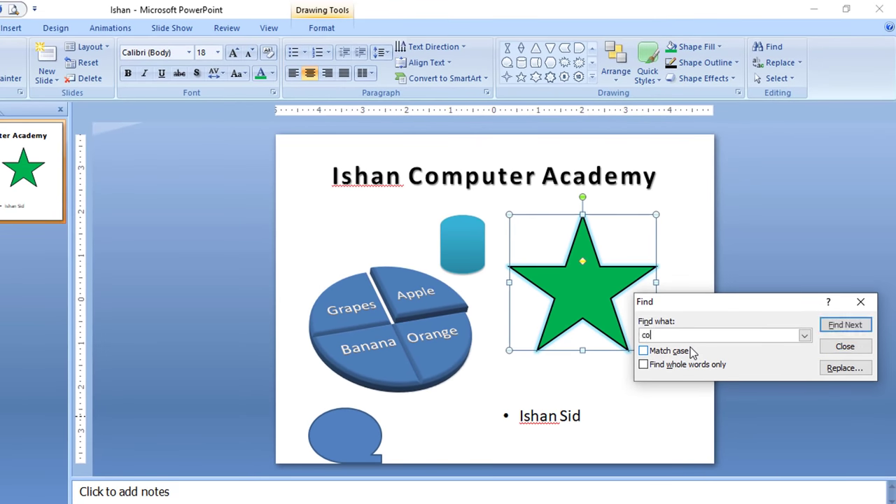
pyautogui.write('mputer')
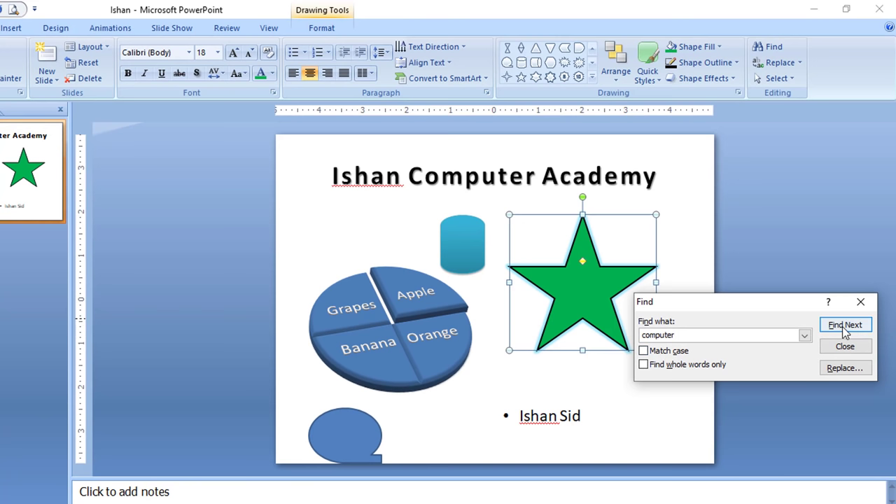
pyautogui.click(846, 326)
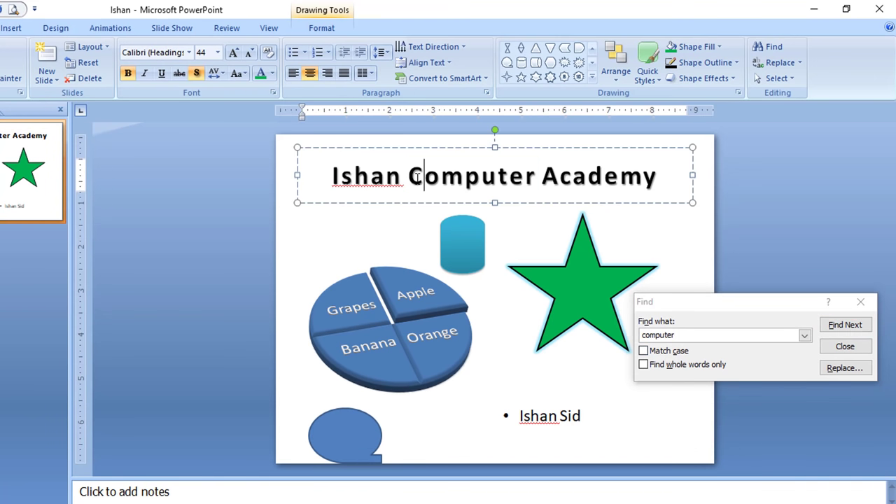
pyautogui.moveTo(424, 176); pyautogui.dragTo(499, 176)
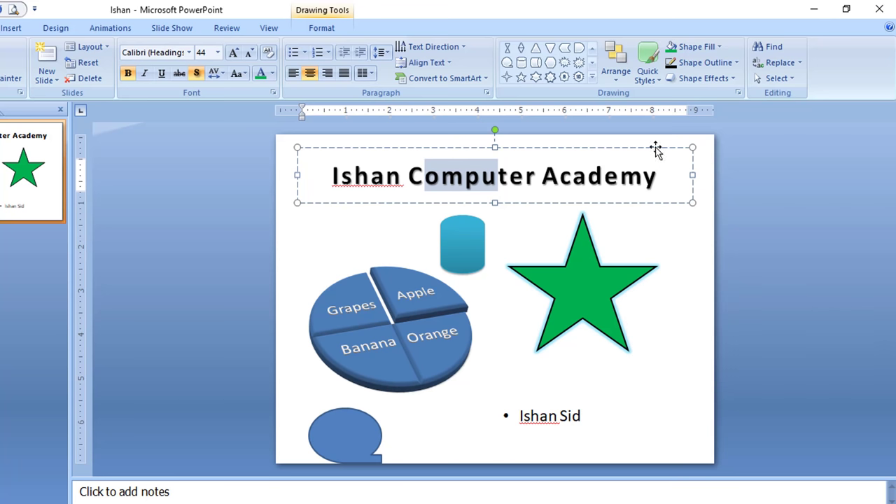
pyautogui.click(526, 175)
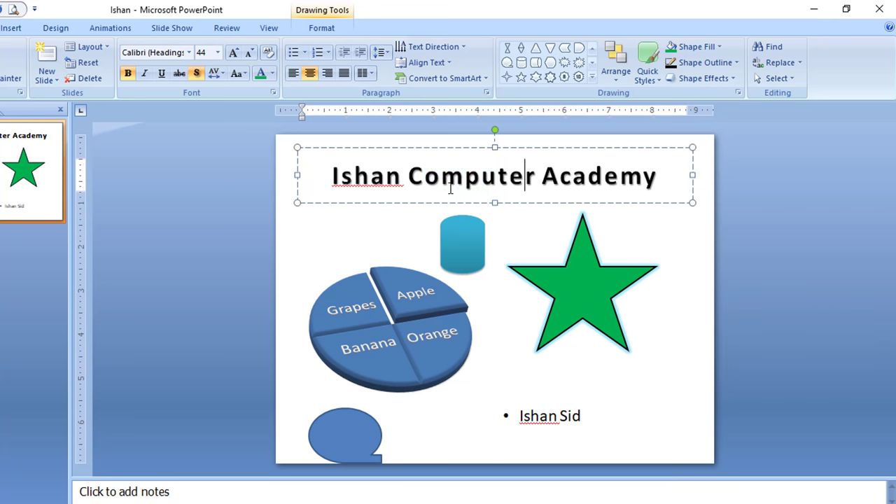
pyautogui.moveTo(537, 175); pyautogui.dragTo(413, 176)
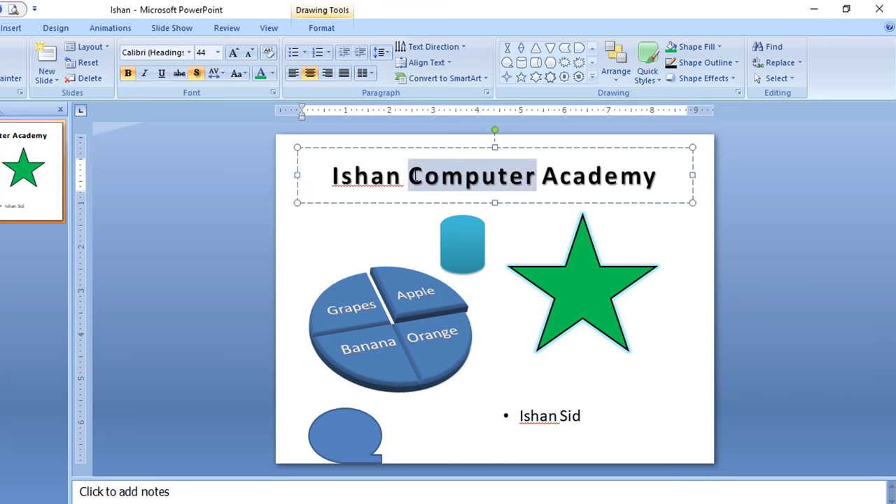
# Replace Computer with 'laptop' in the title using the Replace dialog.
pyautogui.click(779, 63)
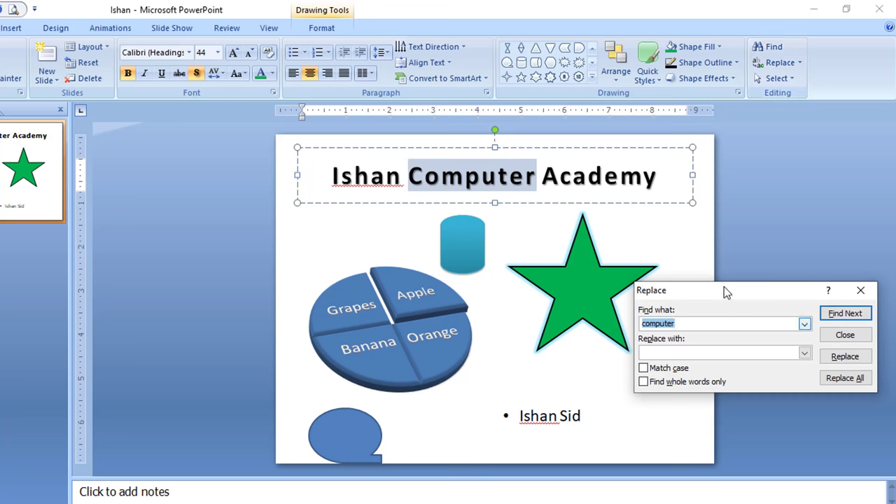
pyautogui.moveTo(724, 286)
pyautogui.mouseDown()
pyautogui.moveTo(583, 253)
pyautogui.moveTo(207, 251)
pyautogui.mouseUp()
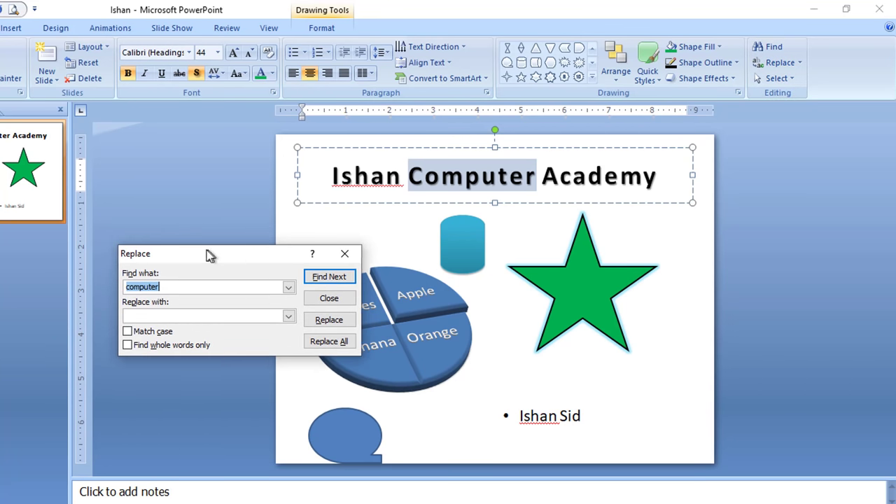
pyautogui.click(163, 285)
pyautogui.write('laptop')
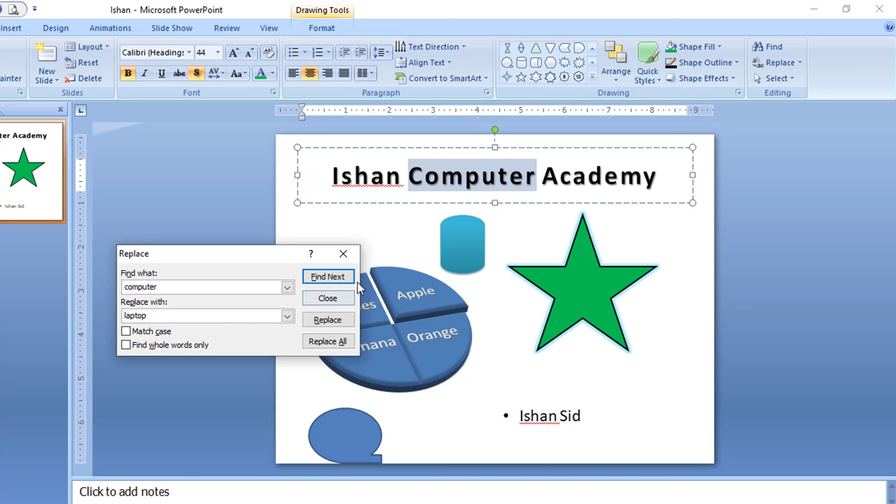
pyautogui.click(329, 321)
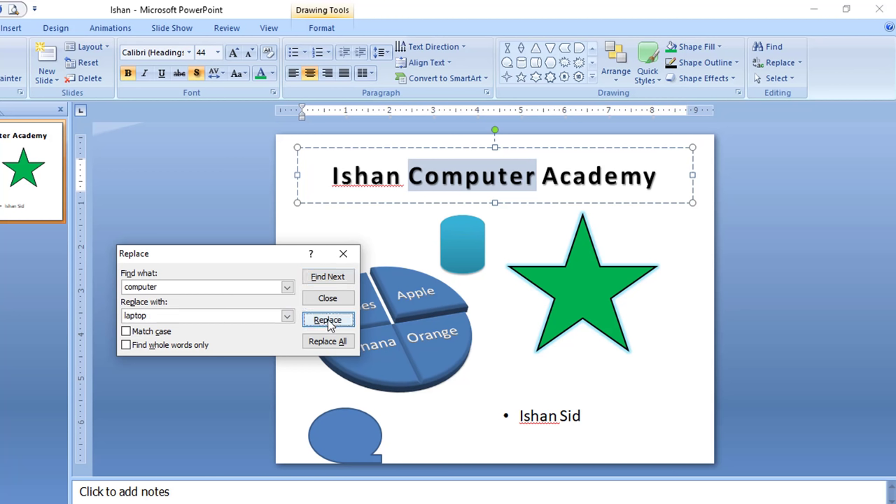
pyautogui.press('Escape')
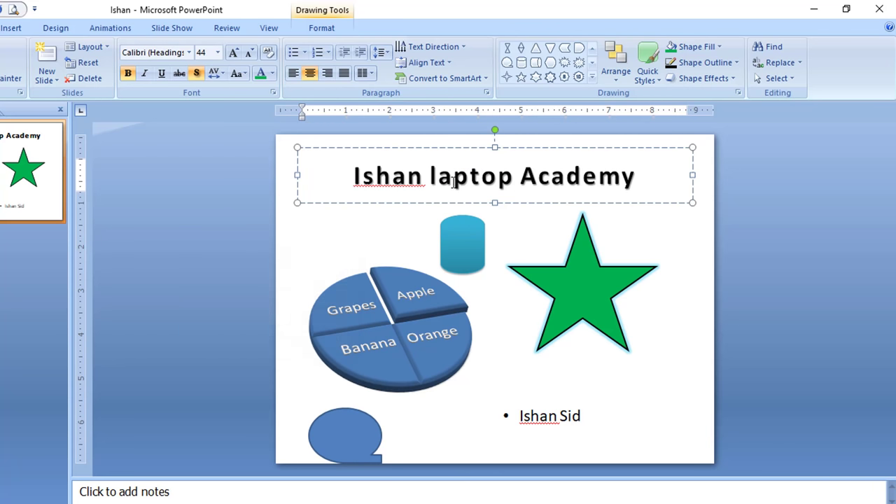
pyautogui.click(776, 122)
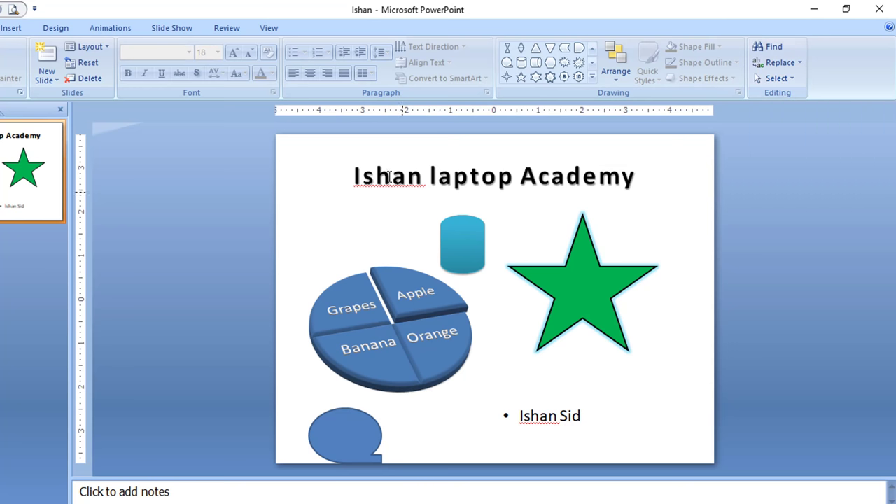
# Select all slide objects, deselect them, and show the Office Theme New Slide layouts.
pyautogui.click(778, 78)
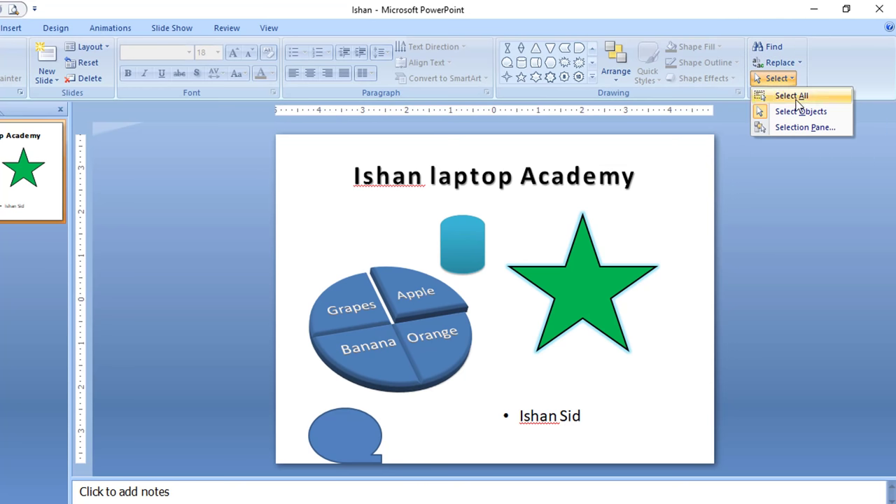
pyautogui.click(801, 95)
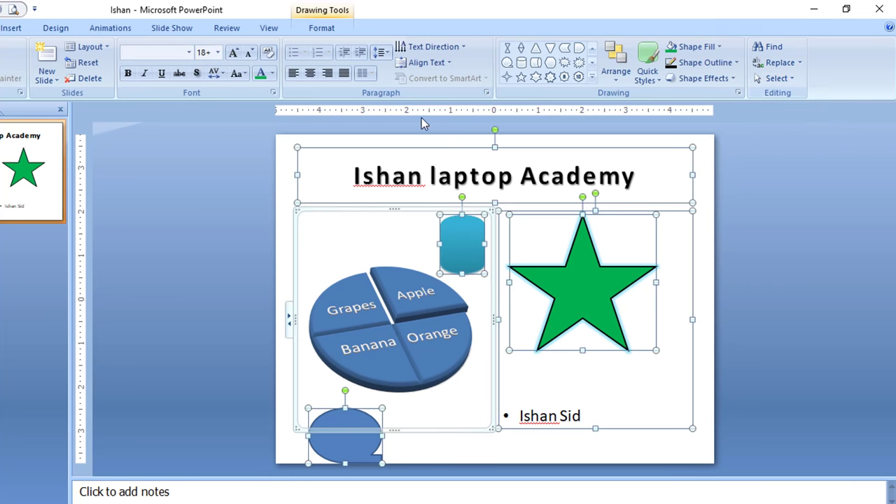
pyautogui.click(789, 79)
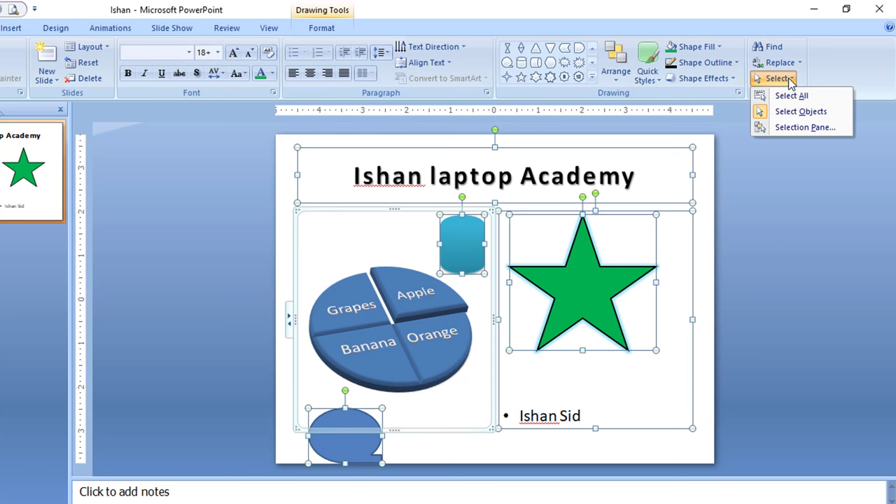
pyautogui.click(794, 114)
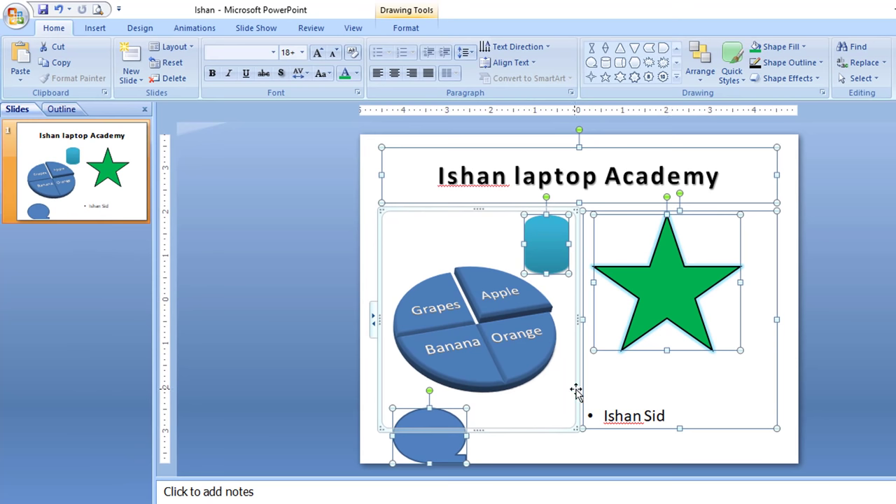
pyautogui.click(313, 291)
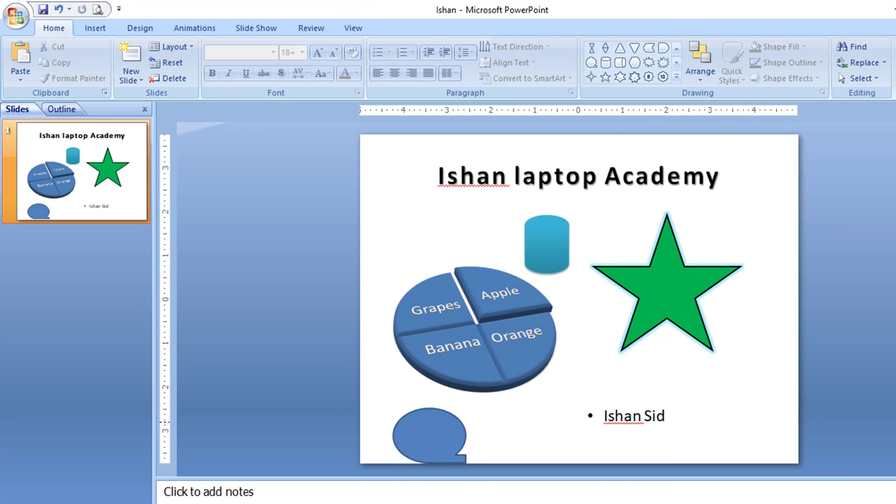
pyautogui.click(103, 32)
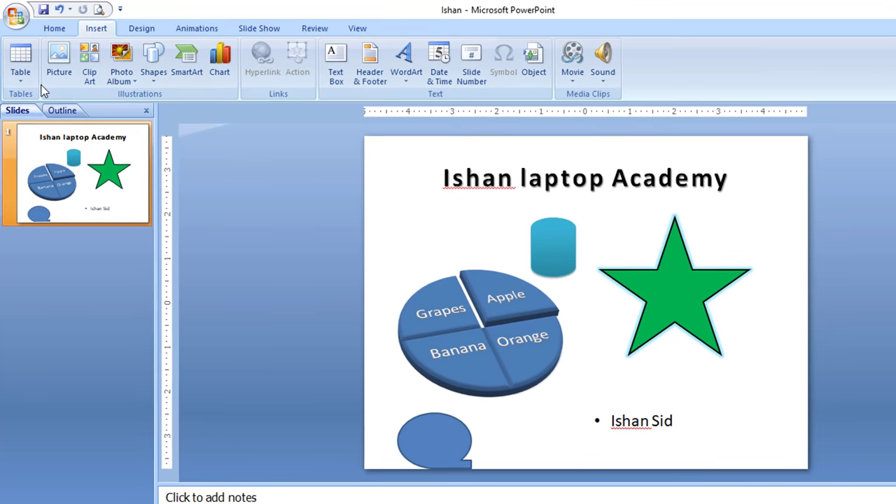
pyautogui.click(55, 28)
# Add a blank second slide and place an 8-column, 3-row table on it.
pyautogui.click(125, 81)
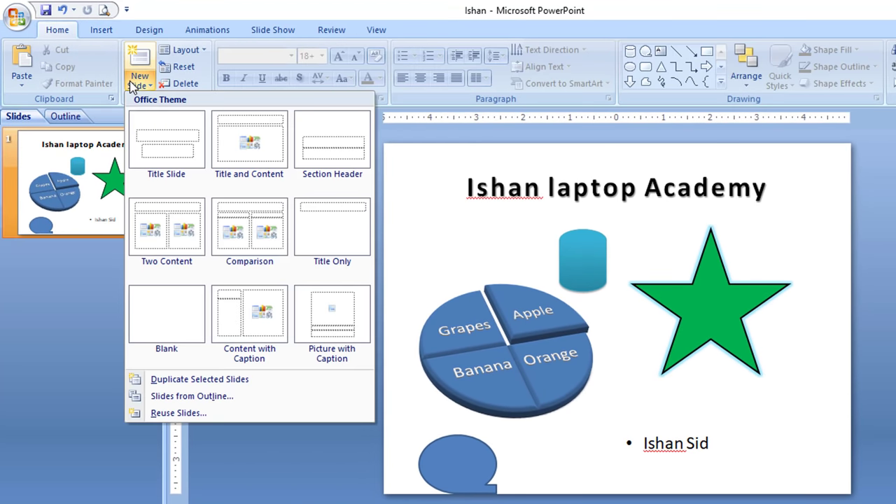
pyautogui.click(176, 299)
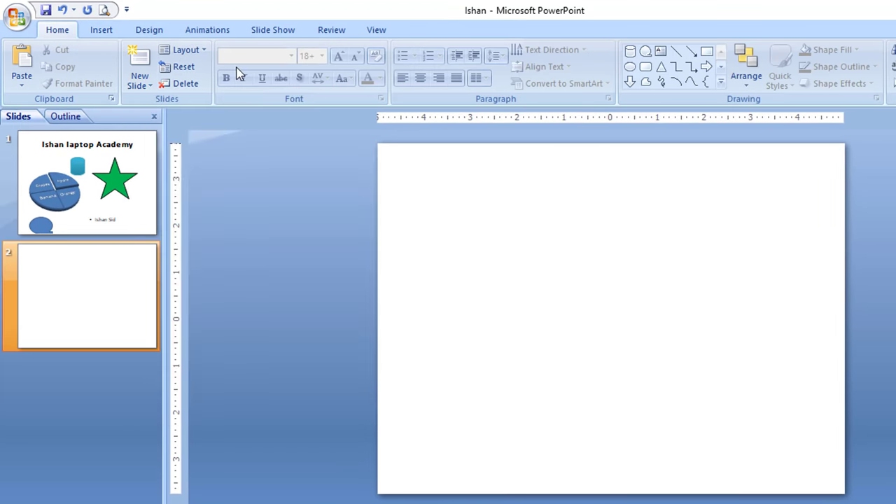
pyautogui.click(101, 29)
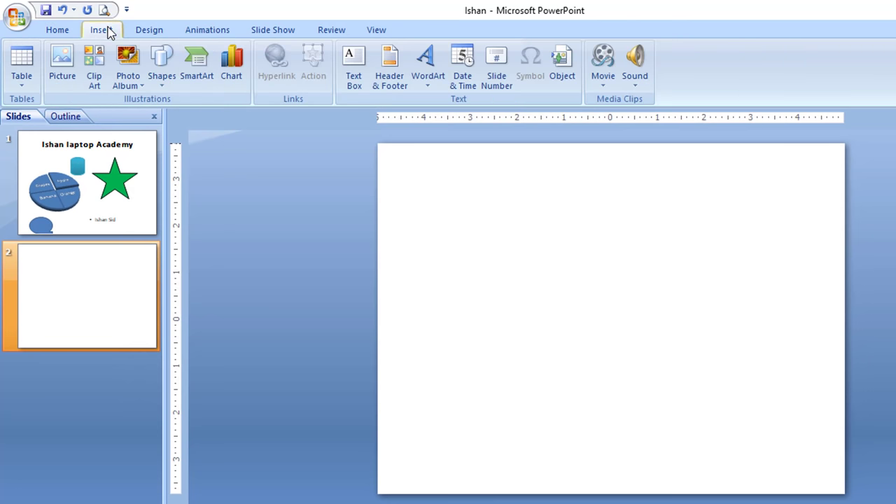
pyautogui.click(25, 88)
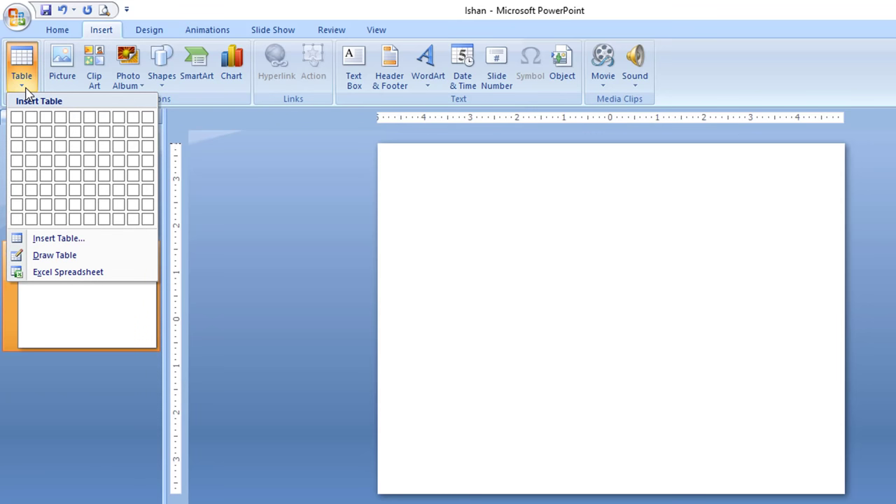
pyautogui.click(123, 157)
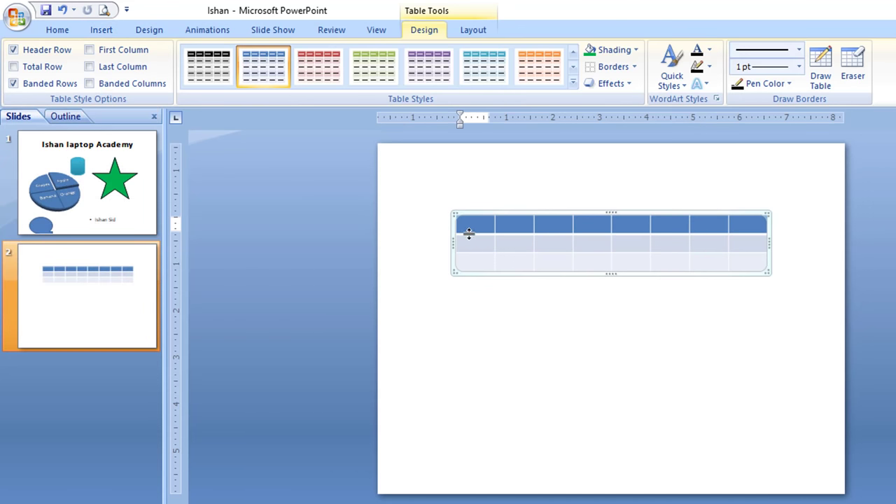
pyautogui.click(98, 31)
pyautogui.click(515, 343)
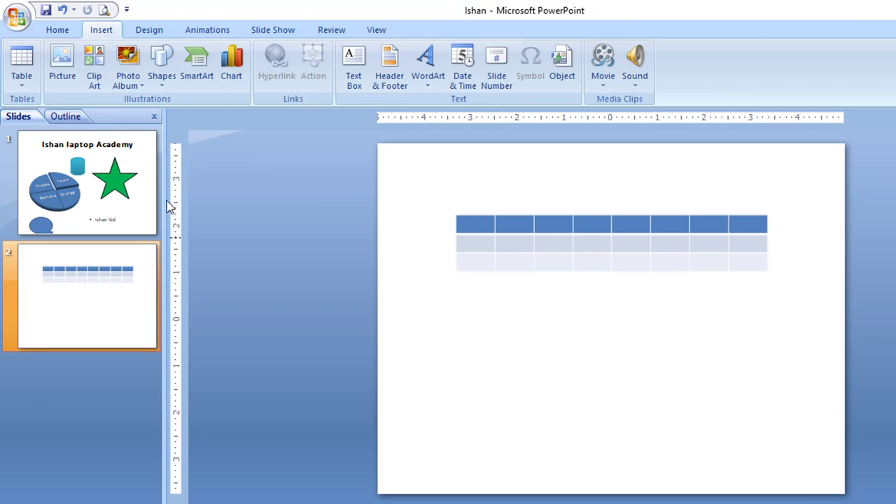
# Insert an 8-column, 15-row table through the Insert Table dialog and move it higher.
pyautogui.click(21, 74)
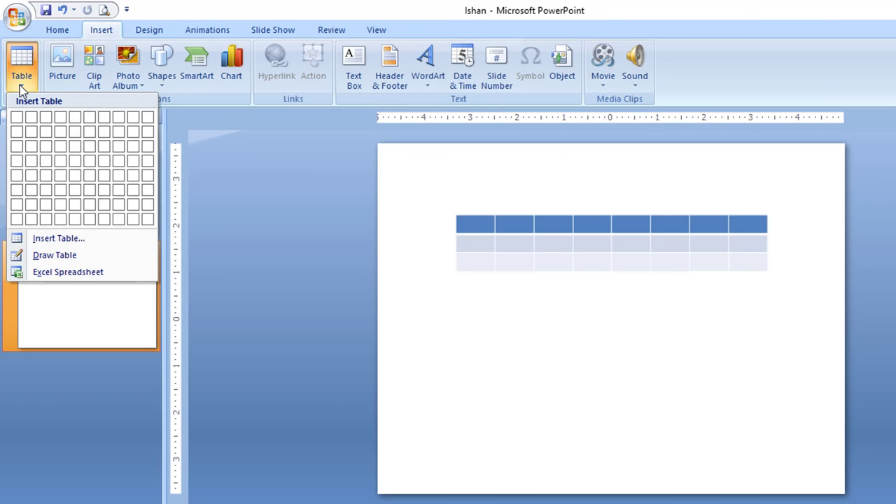
pyautogui.click(59, 239)
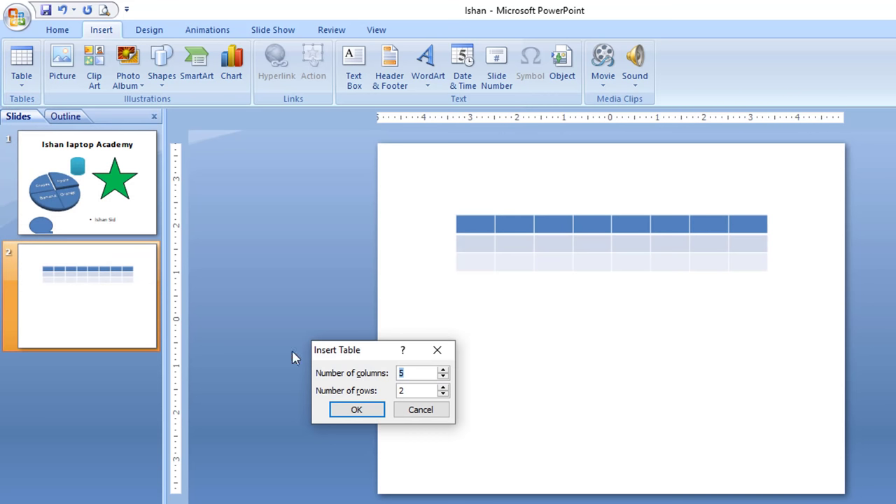
pyautogui.moveTo(352, 358); pyautogui.dragTo(254, 183)
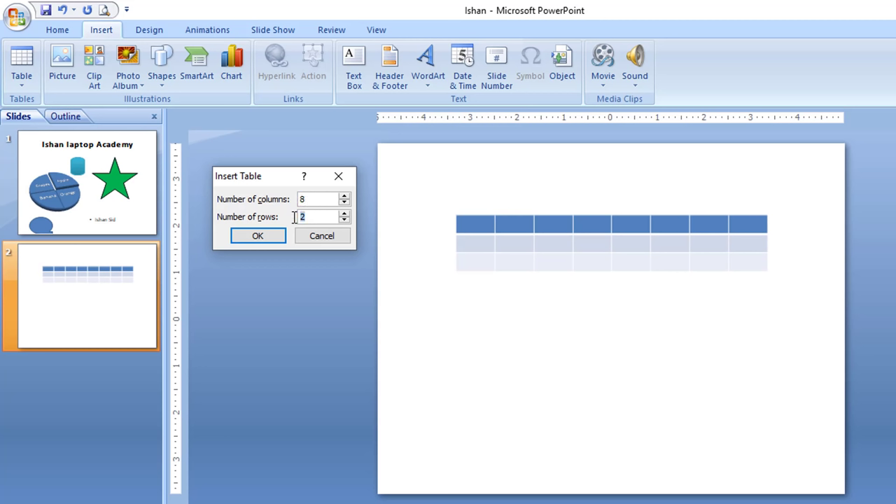
pyautogui.click(268, 240)
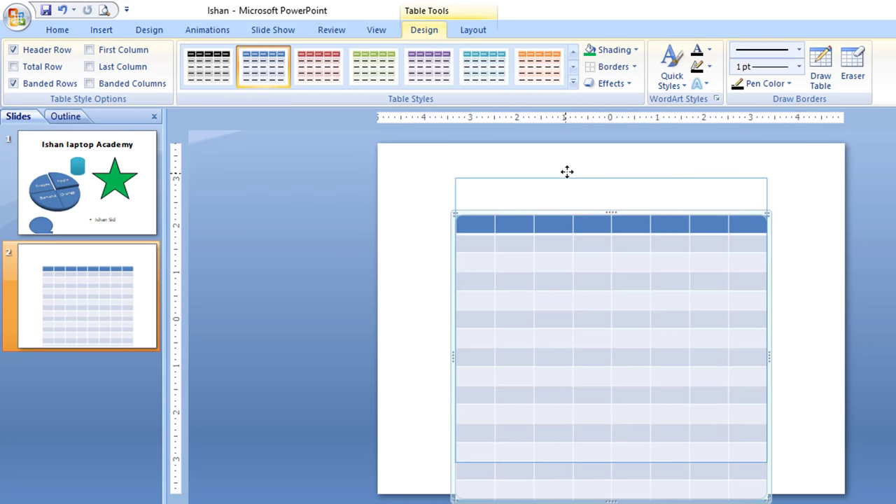
pyautogui.moveTo(569, 212); pyautogui.dragTo(569, 169)
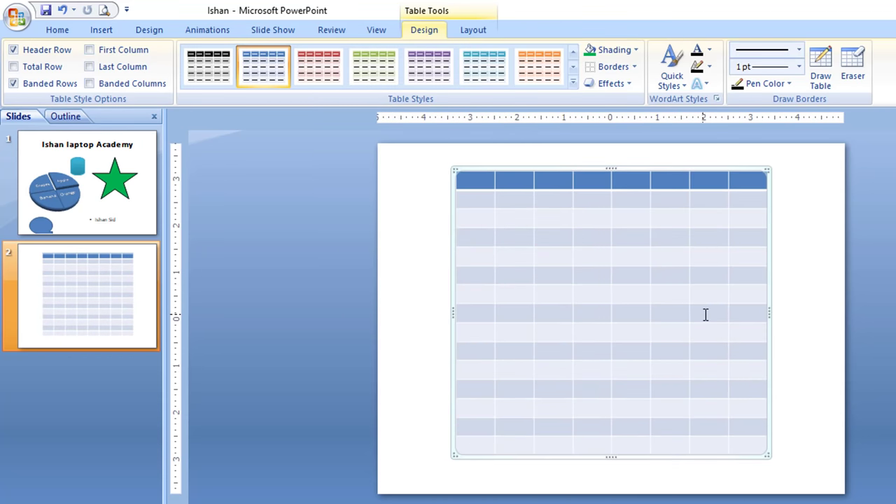
# Undo the tall table and remove the remaining table, leaving slide 2 blank.
pyautogui.click(101, 30)
pyautogui.click(594, 238)
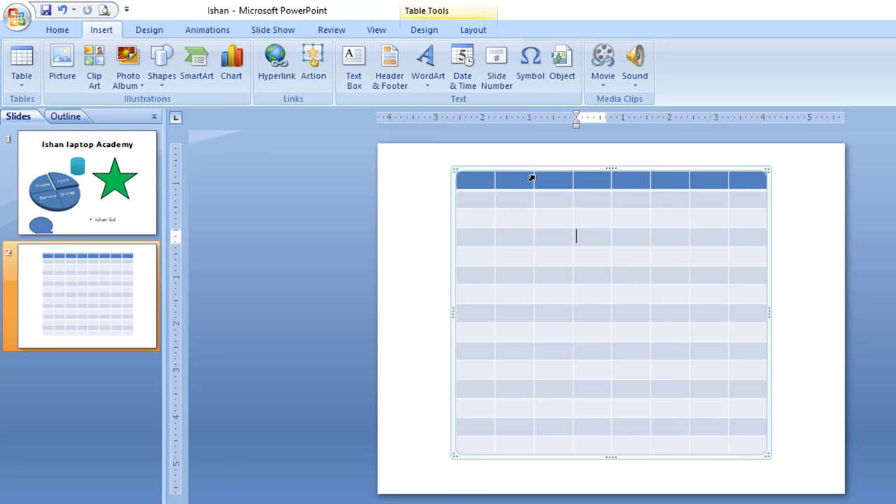
pyautogui.click(536, 168)
pyautogui.hotkey('ctrl', 'z')
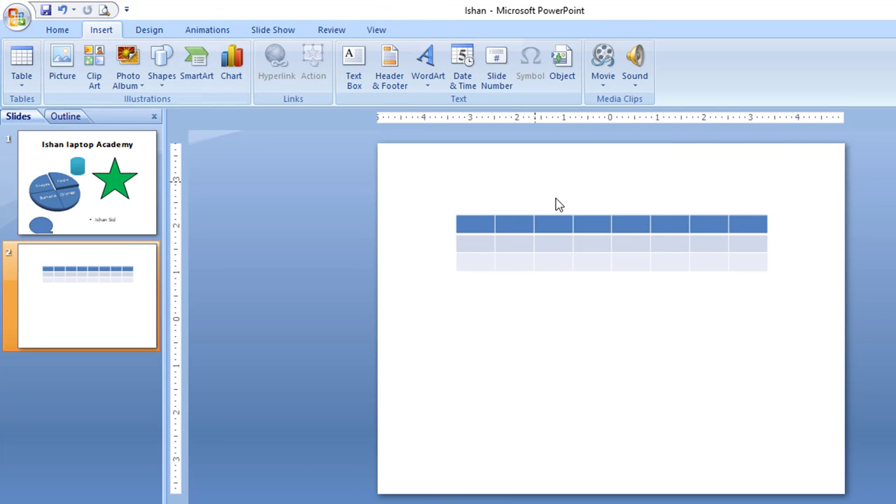
pyautogui.hotkey('ctrl', 'z')
pyautogui.click(23, 80)
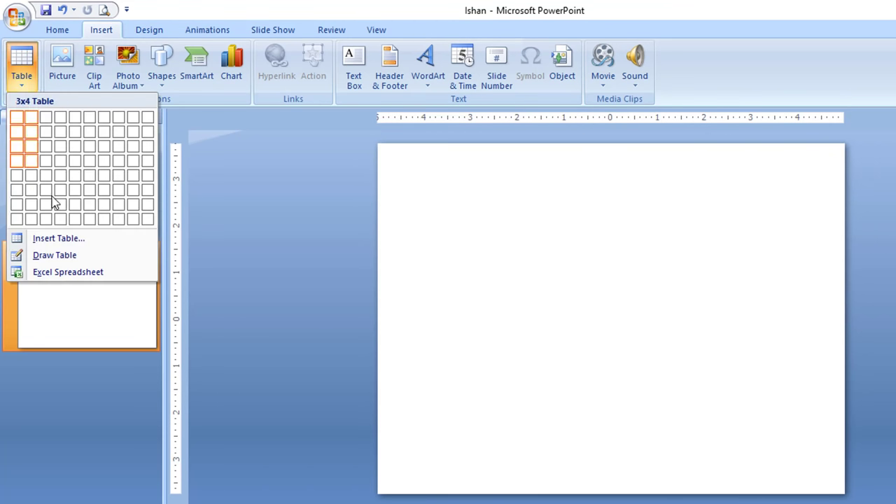
# Hand-draw a table outline across the slide's upper area and add a horizontal row line.
pyautogui.click(52, 256)
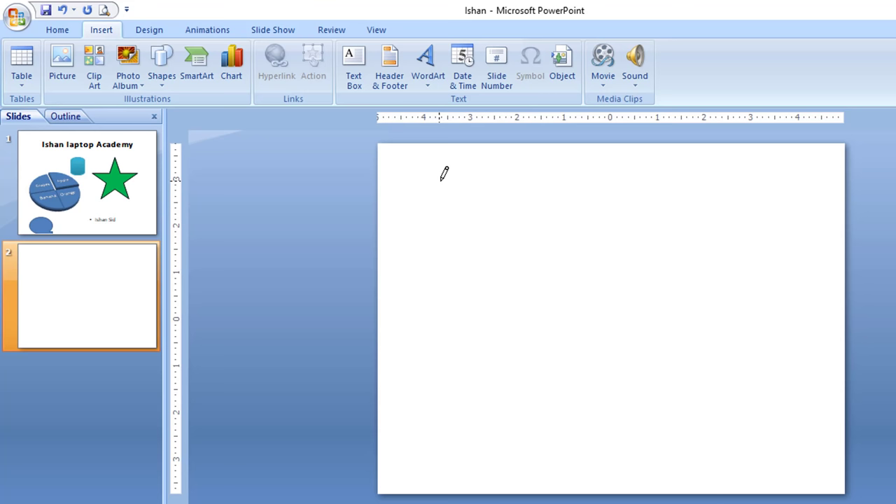
pyautogui.moveTo(420, 167); pyautogui.dragTo(803, 379)
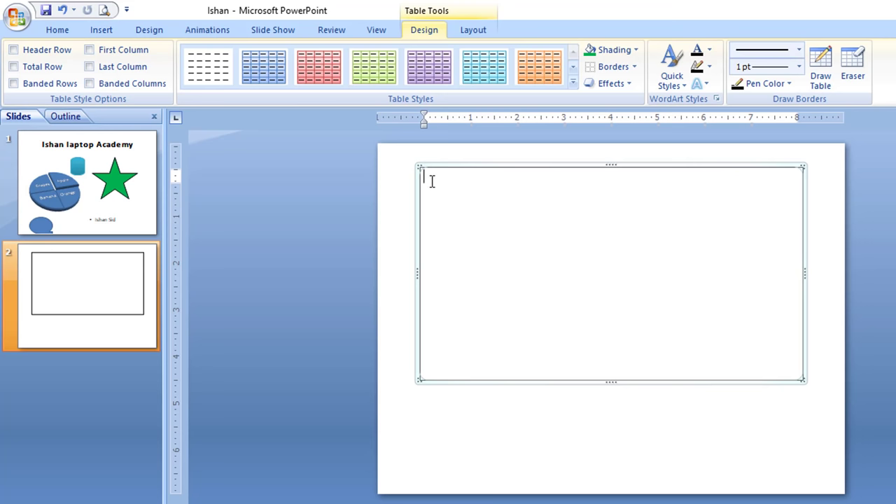
pyautogui.click(98, 30)
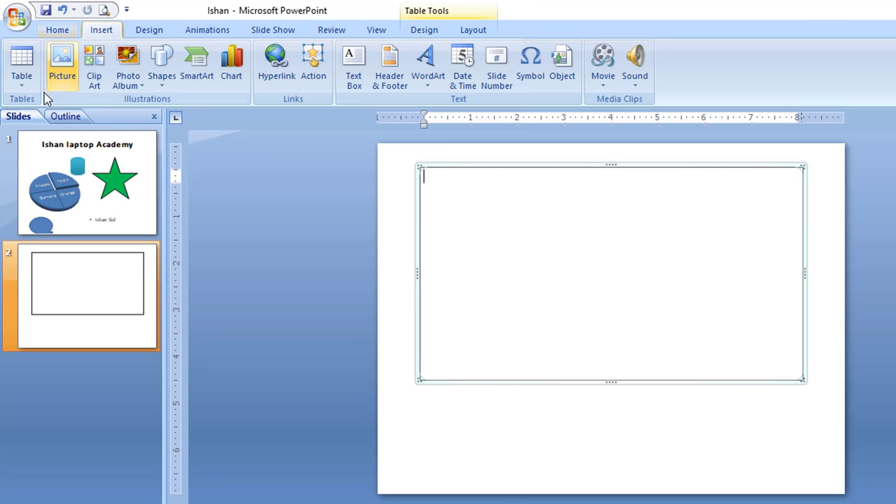
pyautogui.click(25, 85)
pyautogui.click(69, 256)
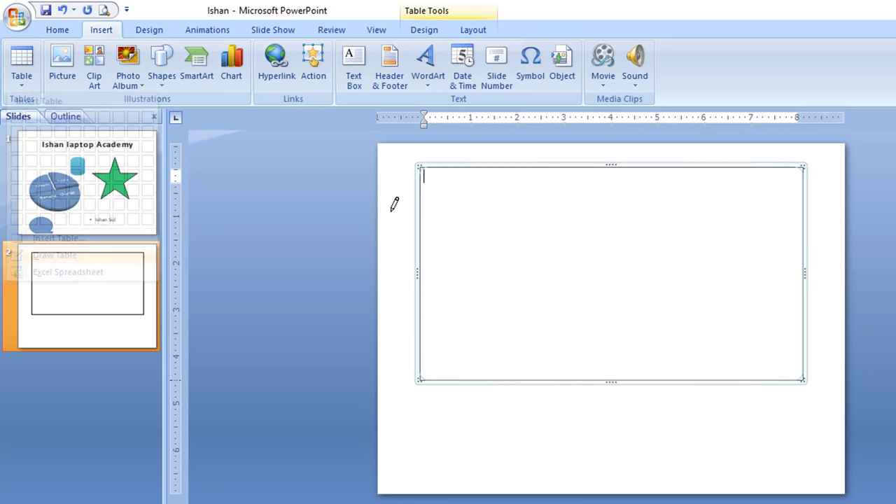
pyautogui.moveTo(477, 198); pyautogui.dragTo(807, 201)
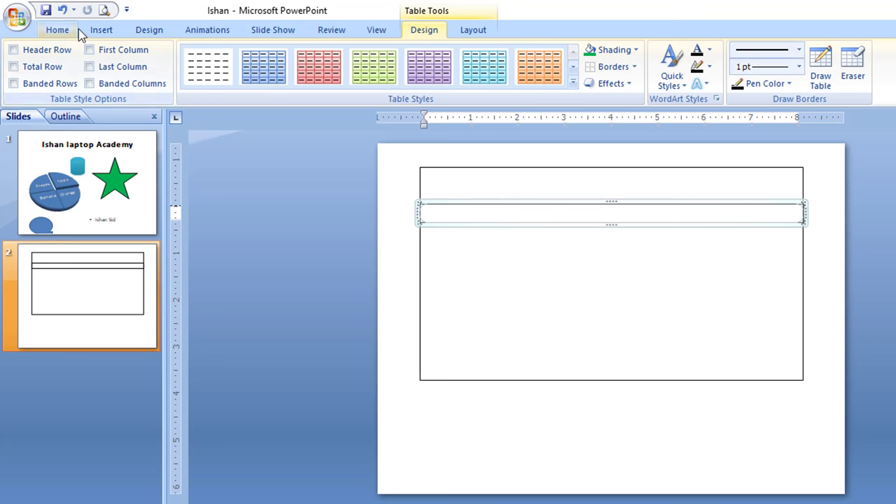
# Draw a vertical column line down the hand-drawn table, then bring up the table size grid.
pyautogui.click(101, 29)
pyautogui.click(28, 92)
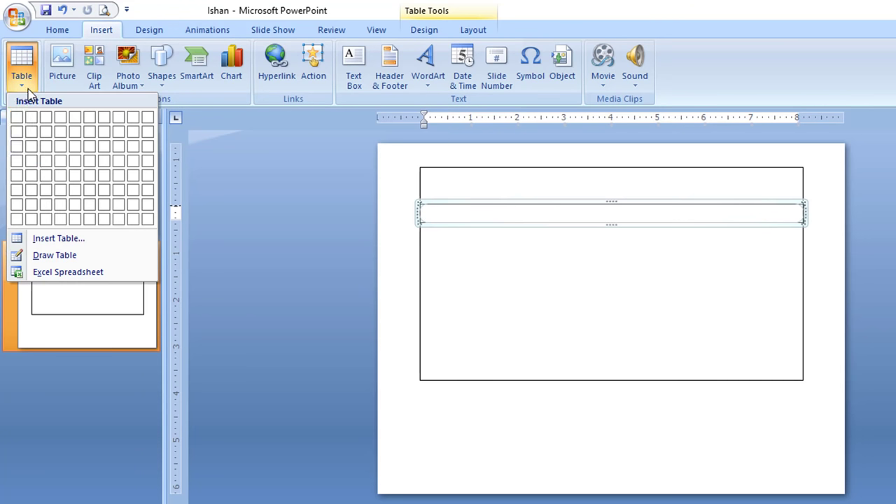
pyautogui.click(56, 255)
pyautogui.moveTo(525, 168); pyautogui.dragTo(526, 374)
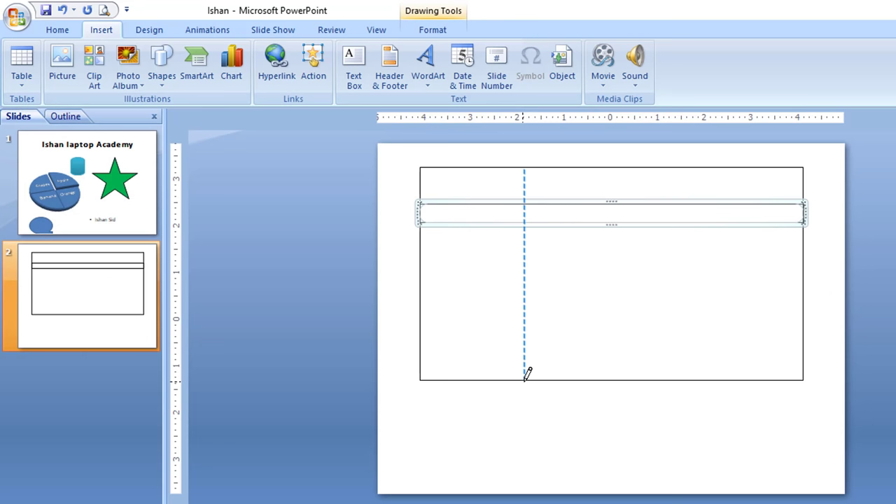
pyautogui.click(28, 92)
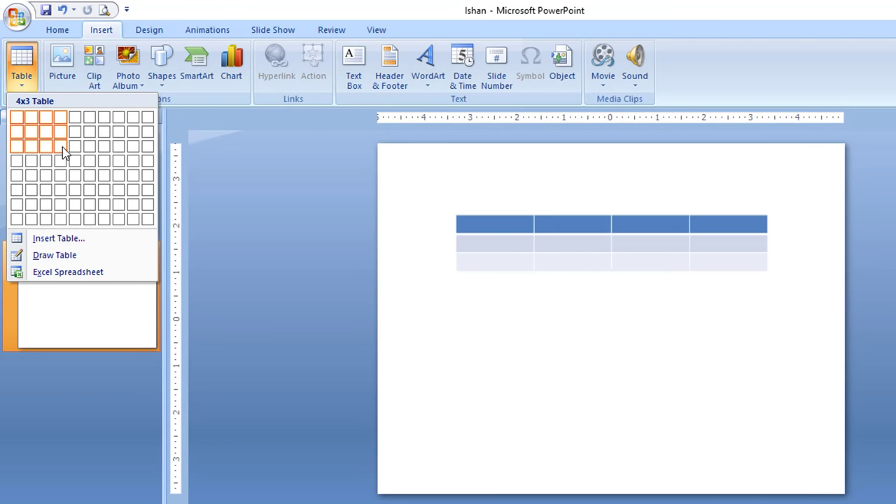
# Insert a 5-column, 2-row table and apply the black medium table style.
pyautogui.click(59, 238)
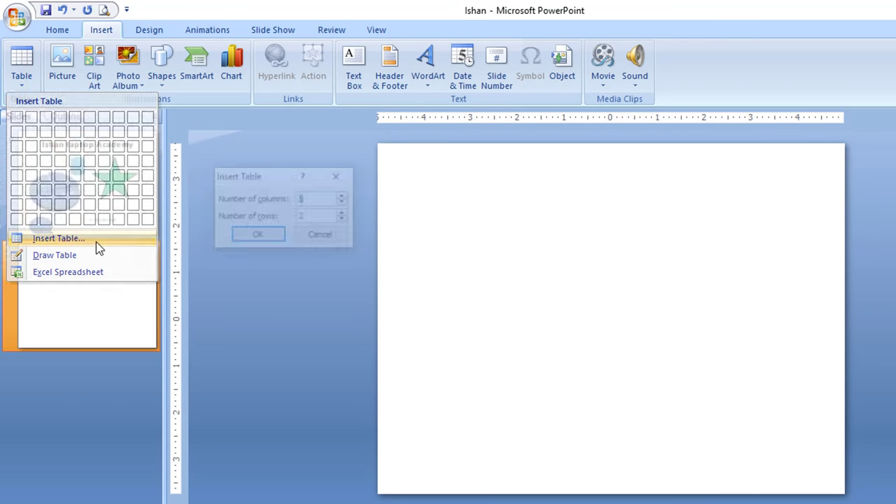
pyautogui.click(255, 235)
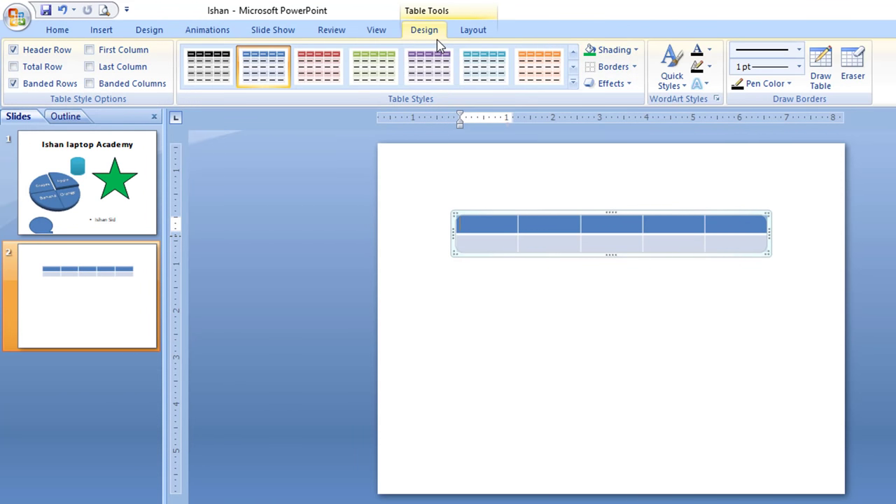
pyautogui.click(573, 82)
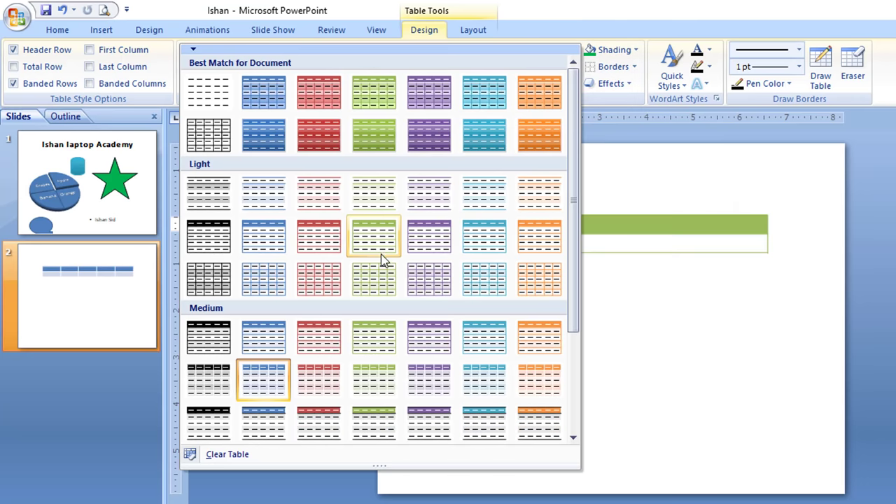
pyautogui.click(205, 339)
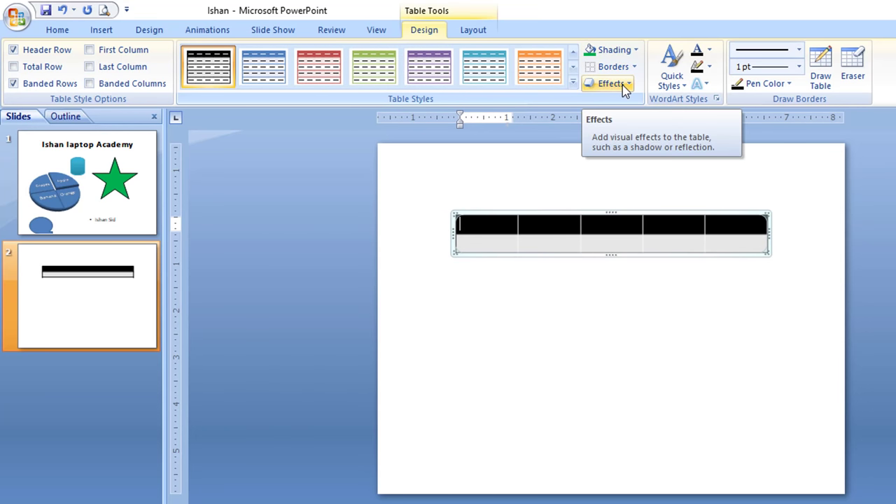
pyautogui.click(104, 30)
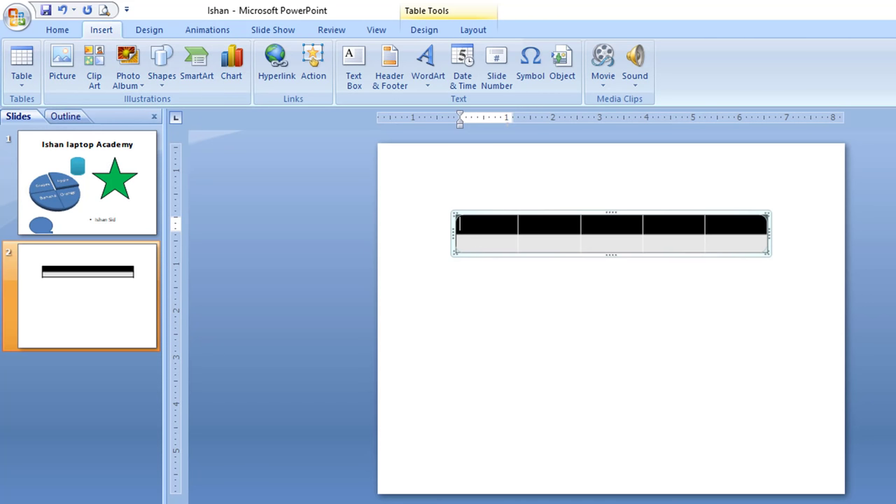
# Insert the dark-blue-bg-1 picture from the Desktop, leaving it on the left below the table.
pyautogui.click(65, 75)
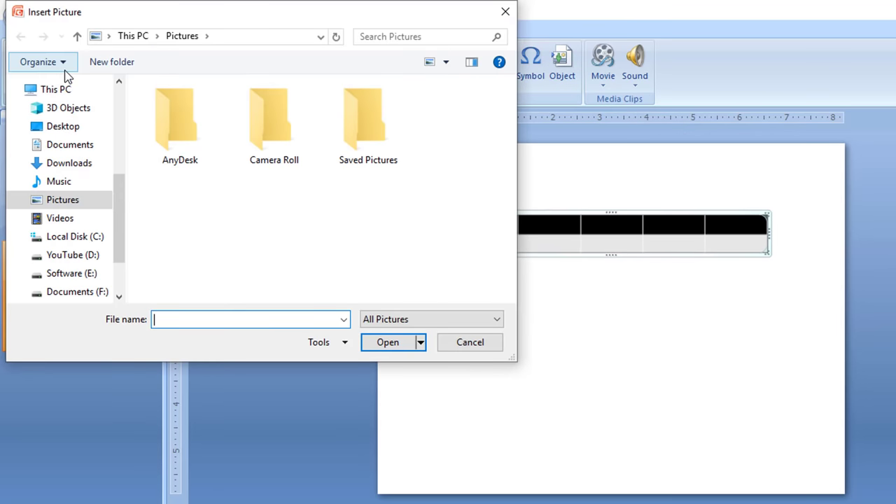
pyautogui.click(70, 128)
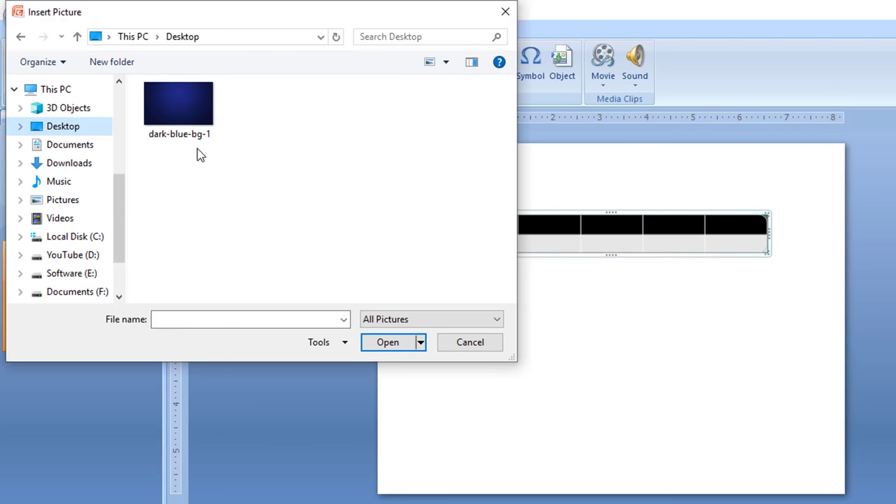
pyautogui.doubleClick(203, 137)
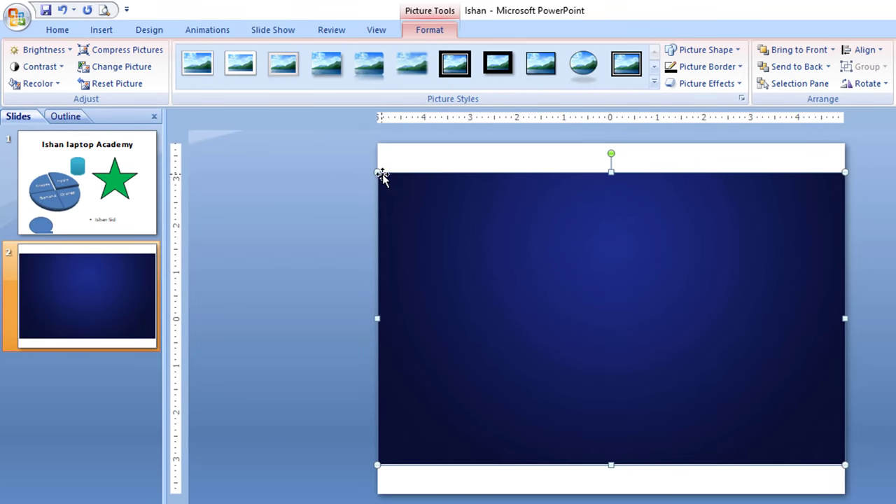
pyautogui.moveTo(612, 299); pyautogui.dragTo(719, 366)
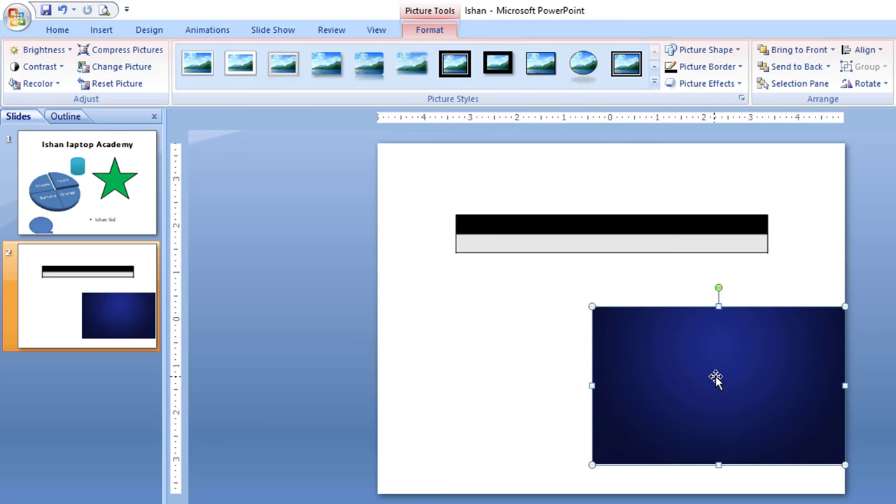
pyautogui.hotkey('ctrl', 'z')
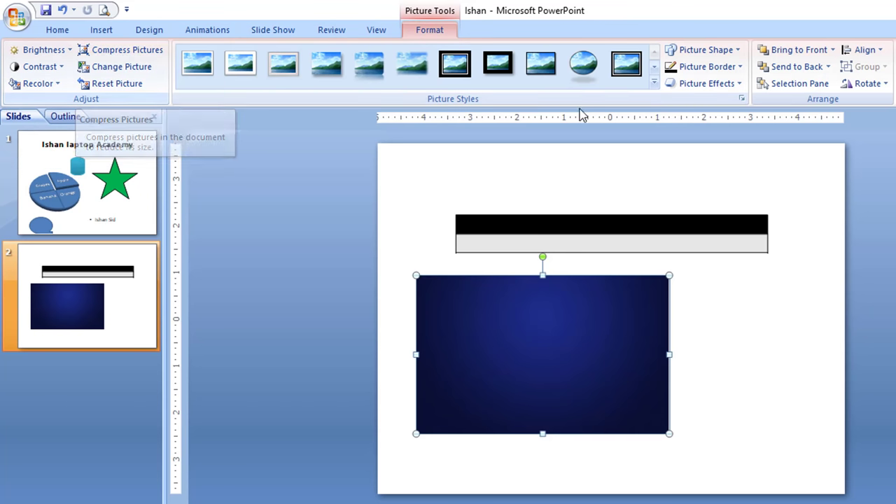
# Give the picture the Rotated, White picture style.
pyautogui.click(653, 83)
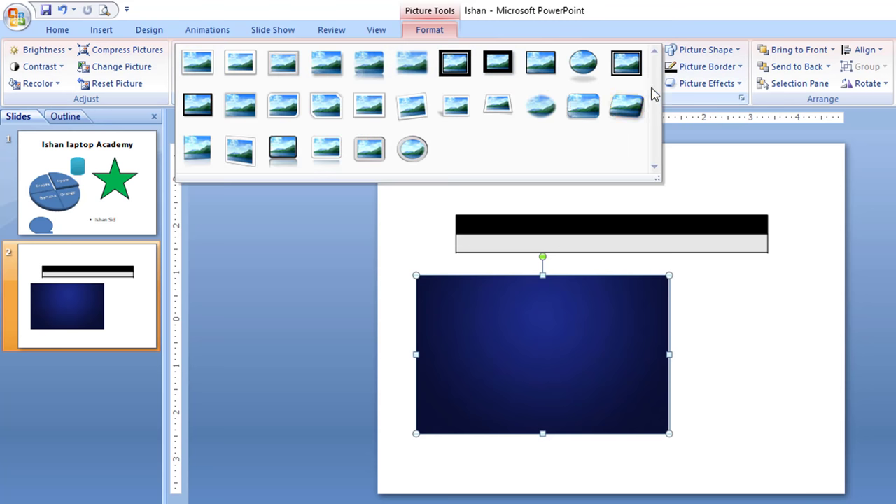
pyautogui.click(411, 112)
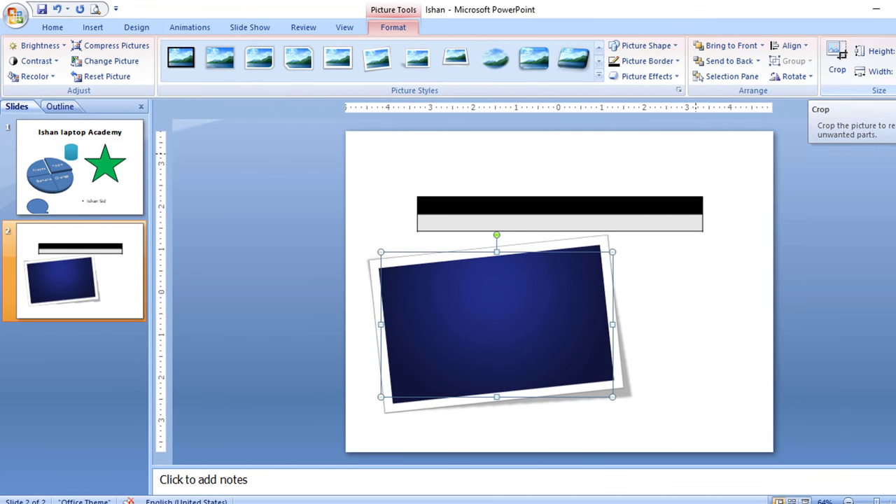
pyautogui.click(93, 27)
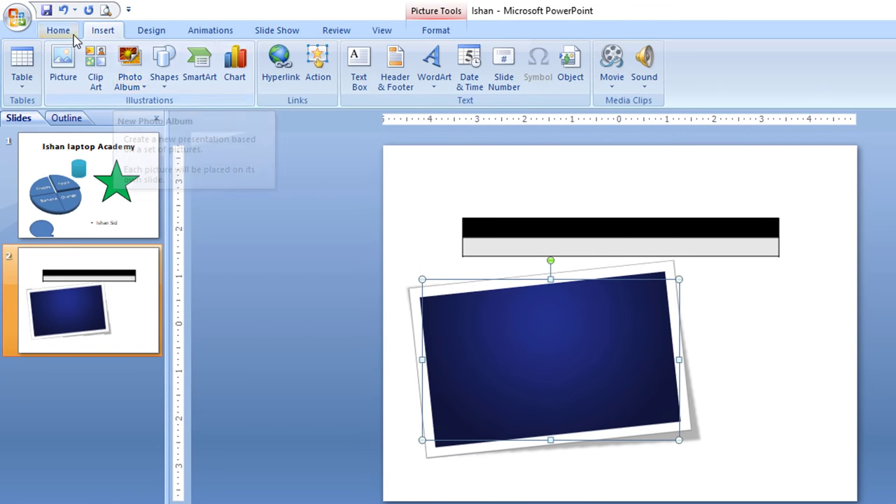
# Add a new blank slide 3.
pyautogui.click(69, 32)
pyautogui.click(147, 85)
pyautogui.click(191, 324)
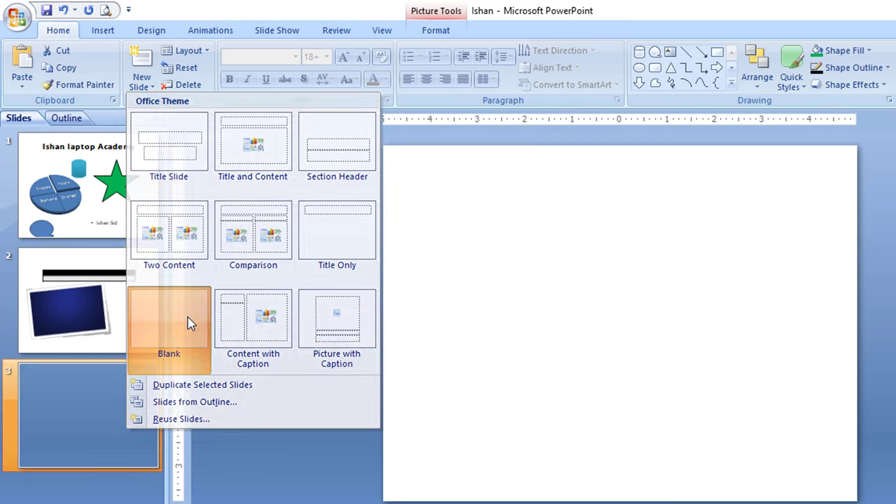
# Create a new photo album from five photos, including the lawn and coffee cup pictures.
pyautogui.click(104, 31)
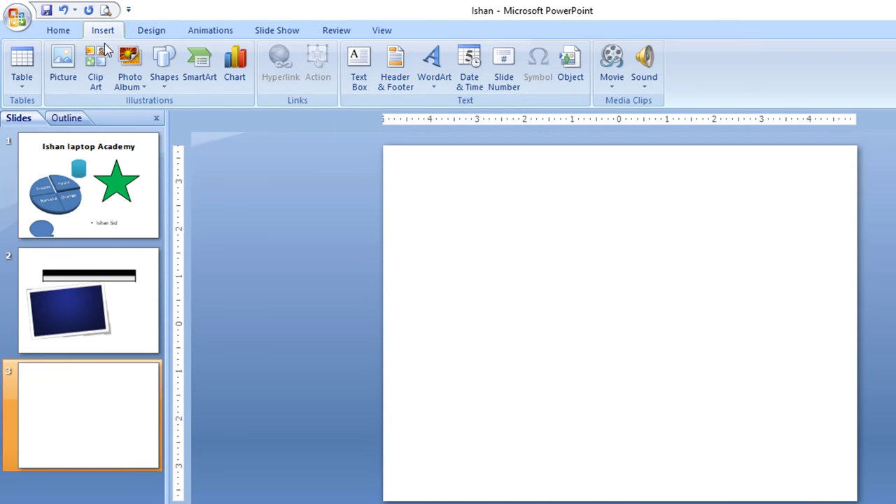
pyautogui.click(132, 84)
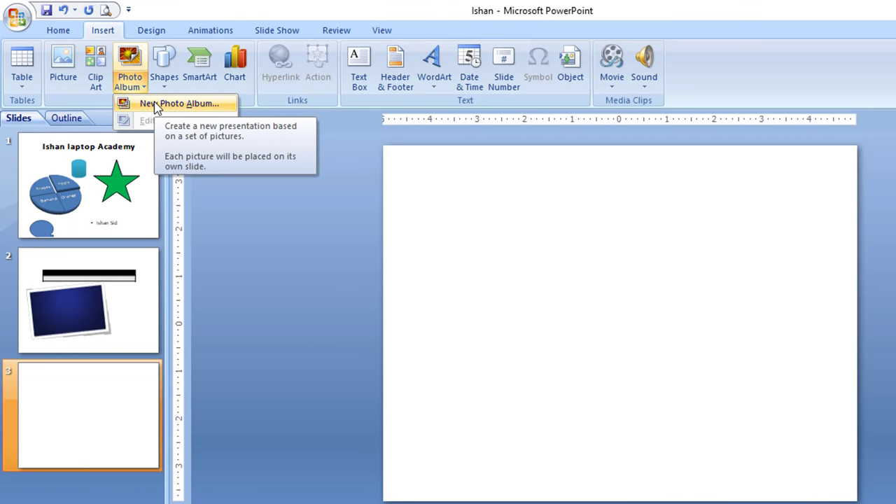
pyautogui.click(157, 107)
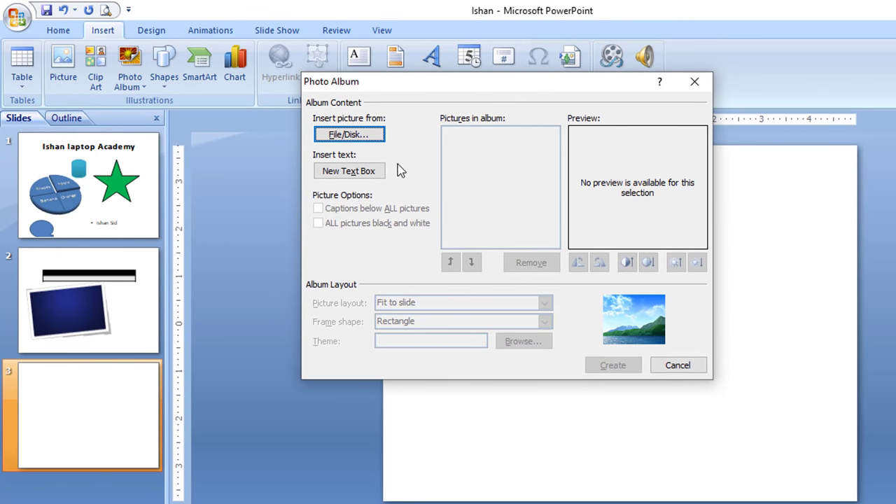
pyautogui.click(349, 138)
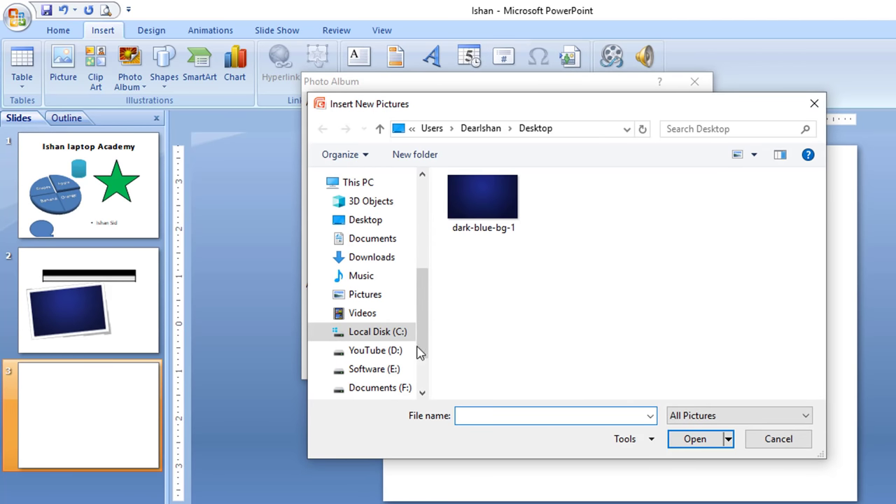
pyautogui.click(673, 226)
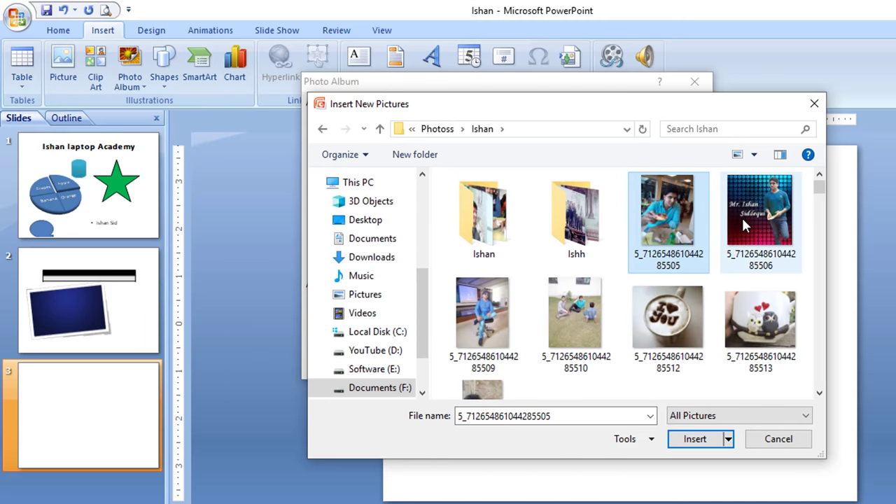
pyautogui.keyDown('ctrl'); pyautogui.click(743, 221); pyautogui.keyUp('ctrl')
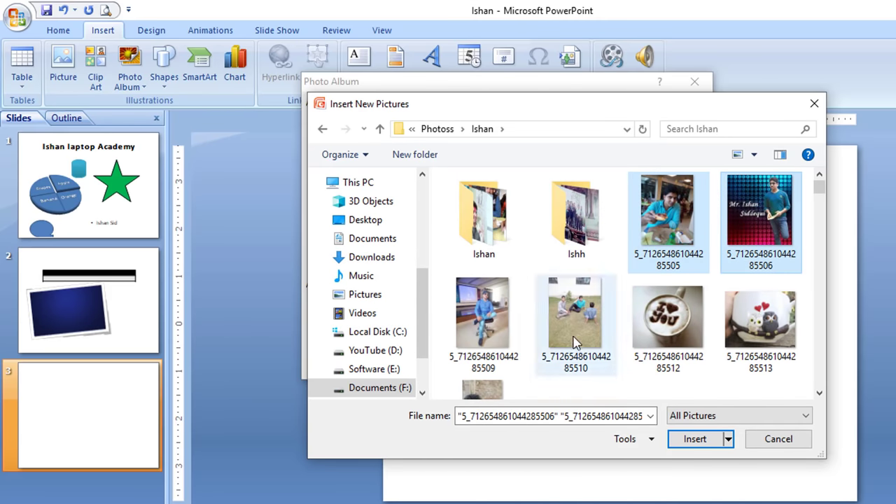
pyautogui.keyDown('ctrl'); pyautogui.click(499, 323); pyautogui.keyUp('ctrl')
pyautogui.keyDown('ctrl'); pyautogui.click(592, 327); pyautogui.keyUp('ctrl')
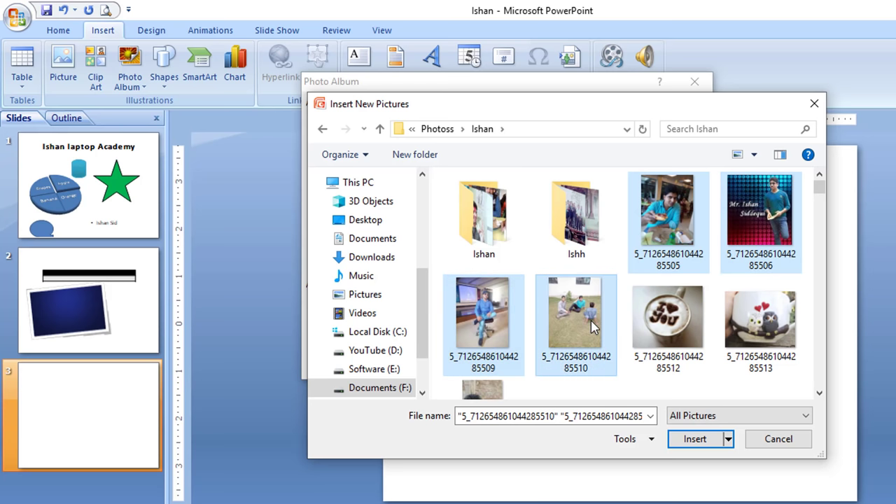
pyautogui.keyDown('ctrl'); pyautogui.click(671, 334); pyautogui.keyUp('ctrl')
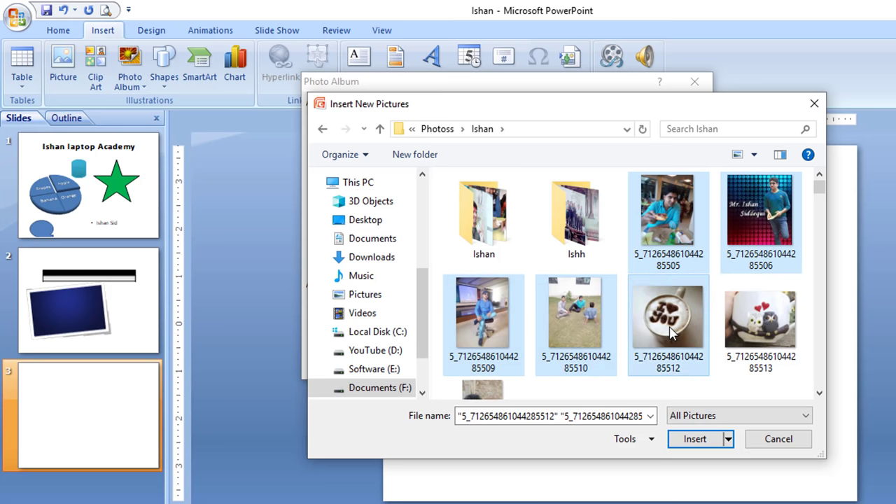
pyautogui.click(691, 440)
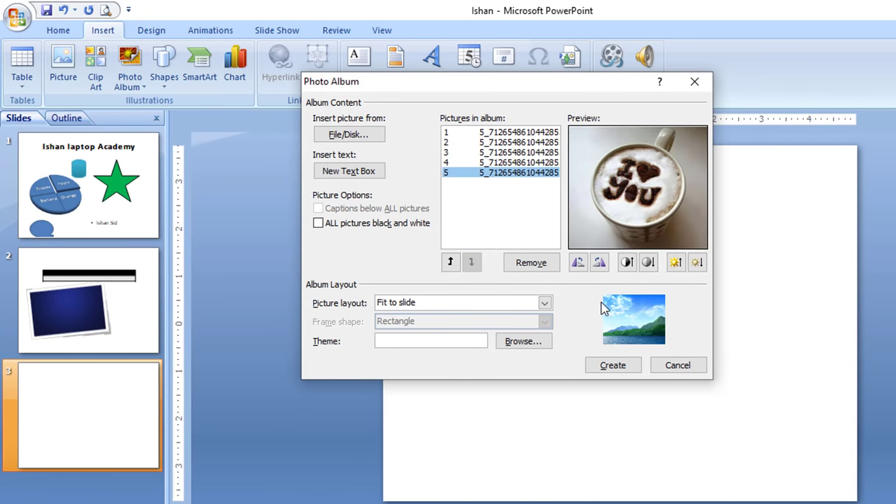
pyautogui.click(614, 369)
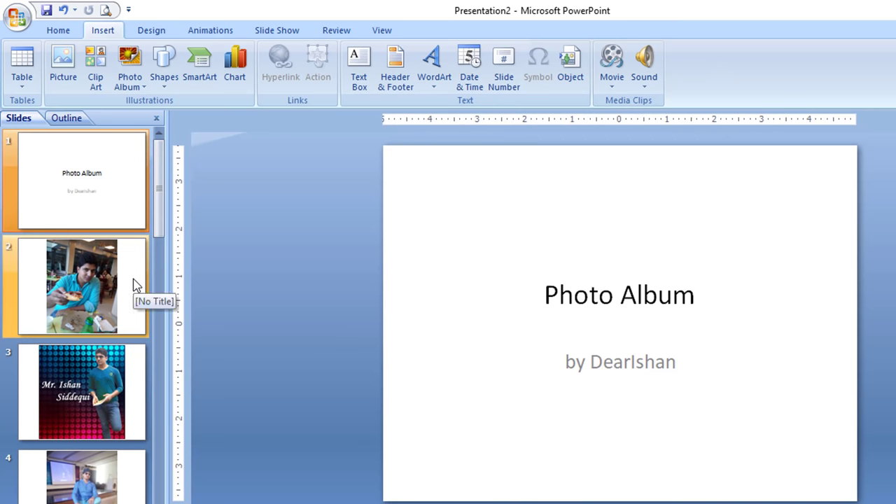
# Play the Presentation2 photo album as a slide show from the beginning through the last photo.
pyautogui.click(58, 30)
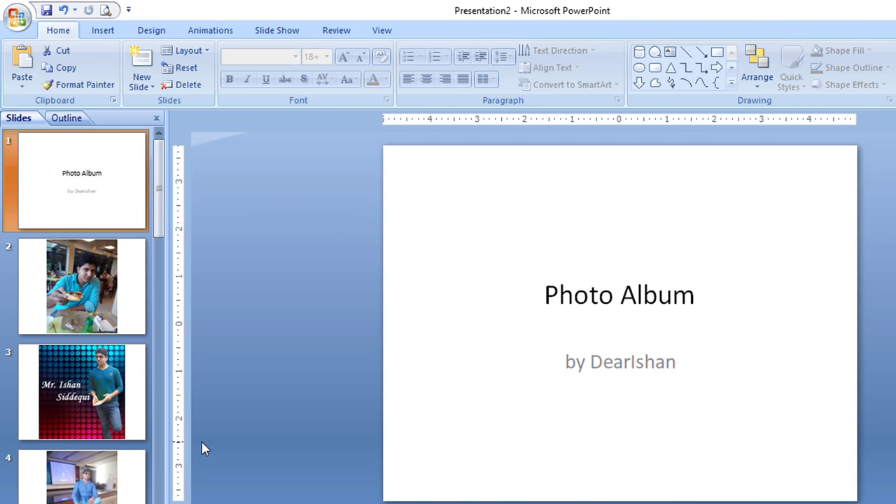
pyautogui.click(268, 33)
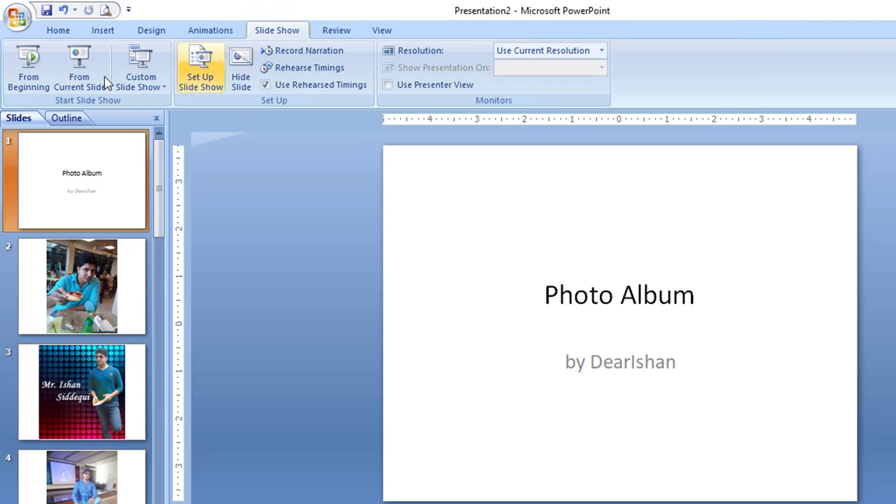
pyautogui.click(39, 82)
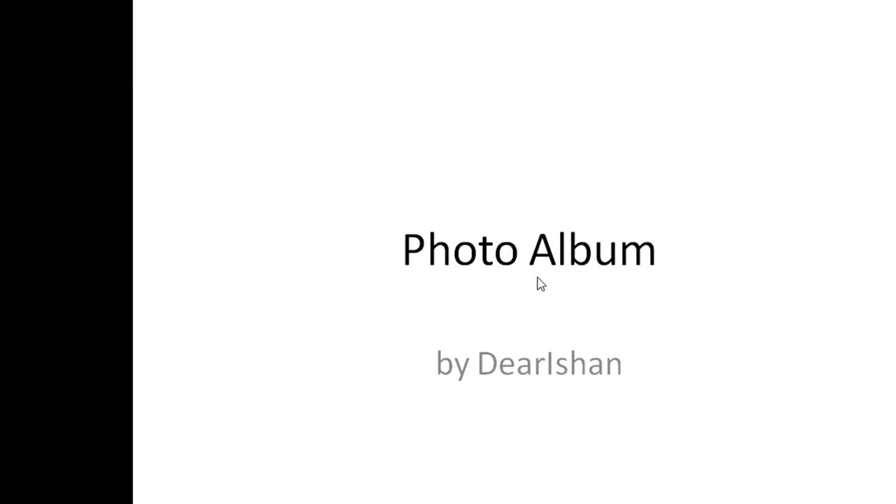
pyautogui.click(740, 415)
pyautogui.click(740, 414)
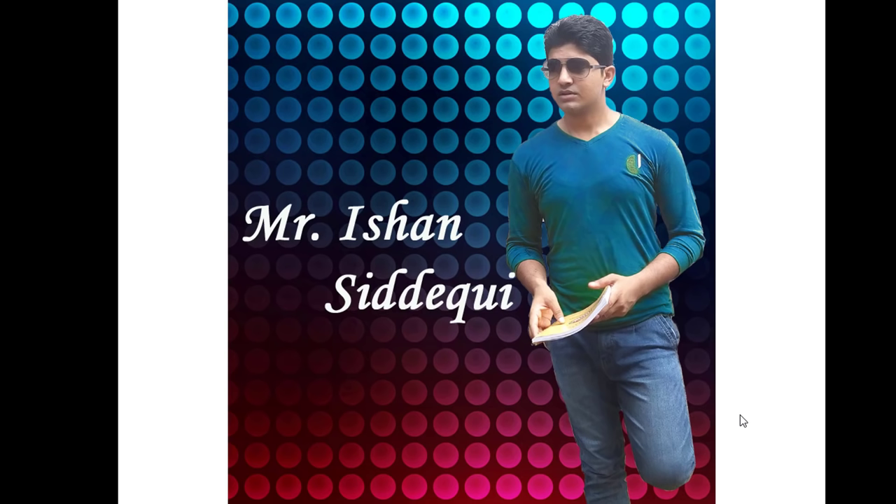
pyautogui.click(740, 415)
pyautogui.click(740, 414)
pyautogui.click(740, 414)
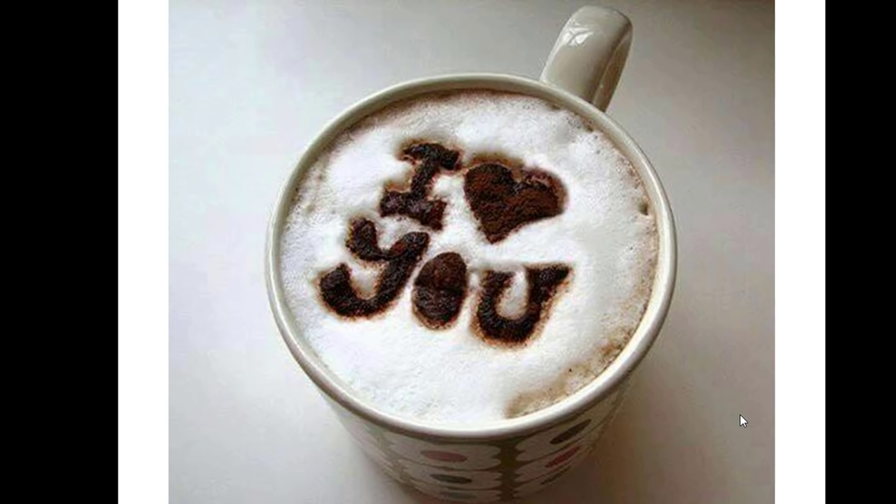
pyautogui.click(740, 371)
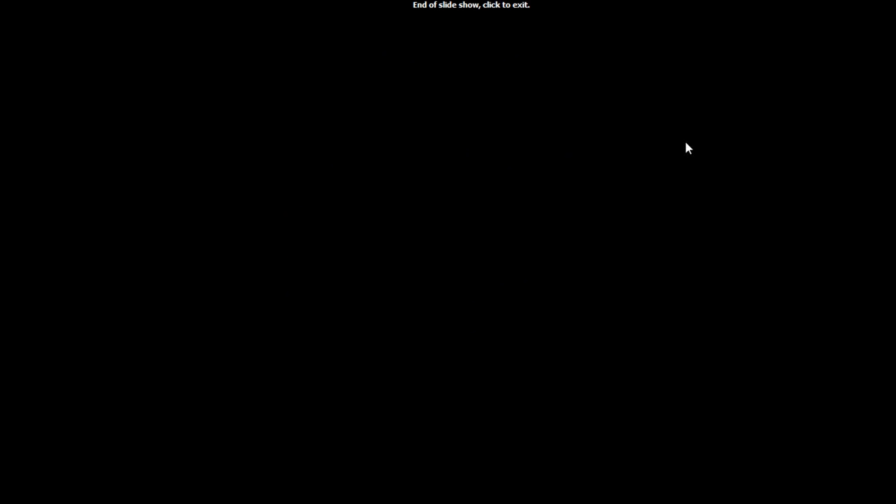
pyautogui.click(686, 146)
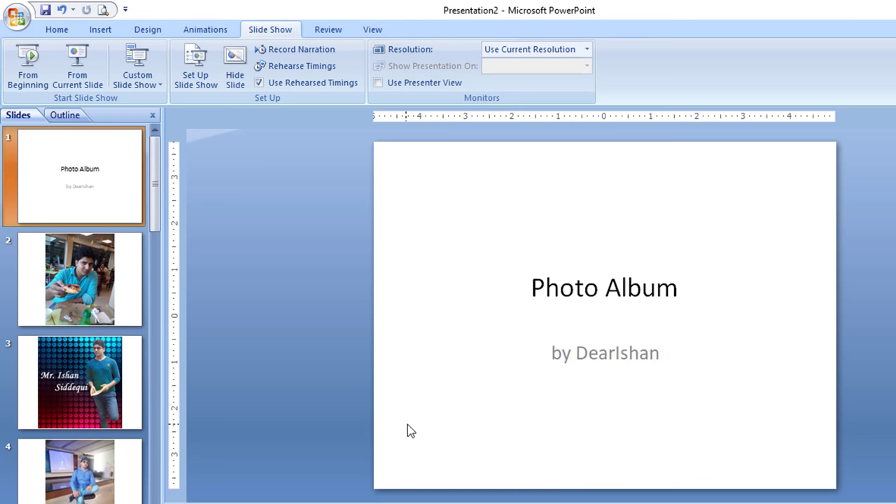
pyautogui.click(100, 29)
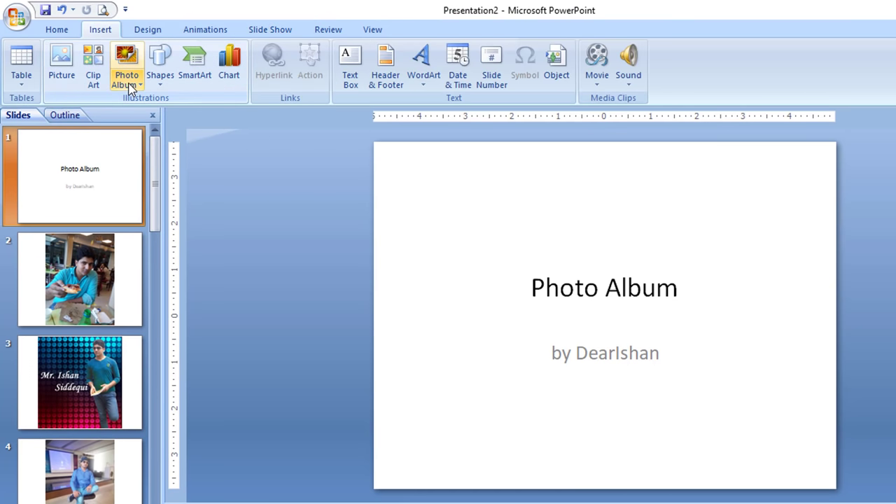
# Draw a blue cylinder (Can) shape to the left of the Photo Album title.
pyautogui.scroll(-3, 83, 354)
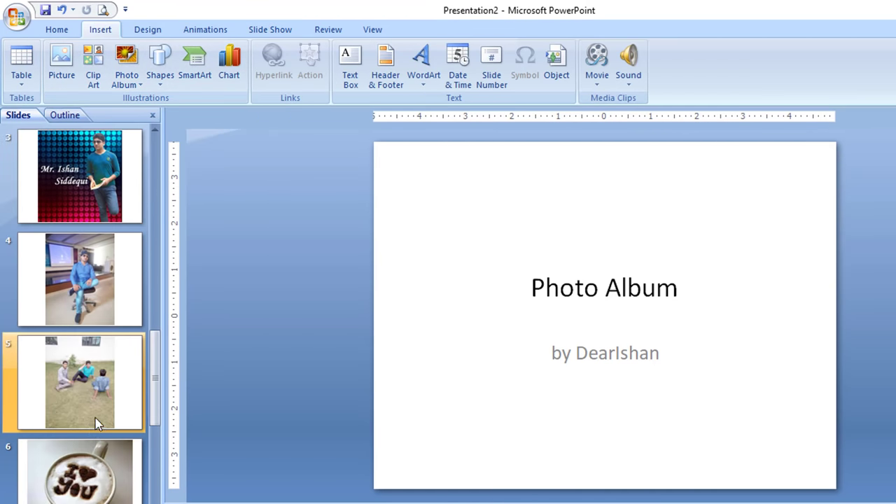
pyautogui.scroll(3, 112, 316)
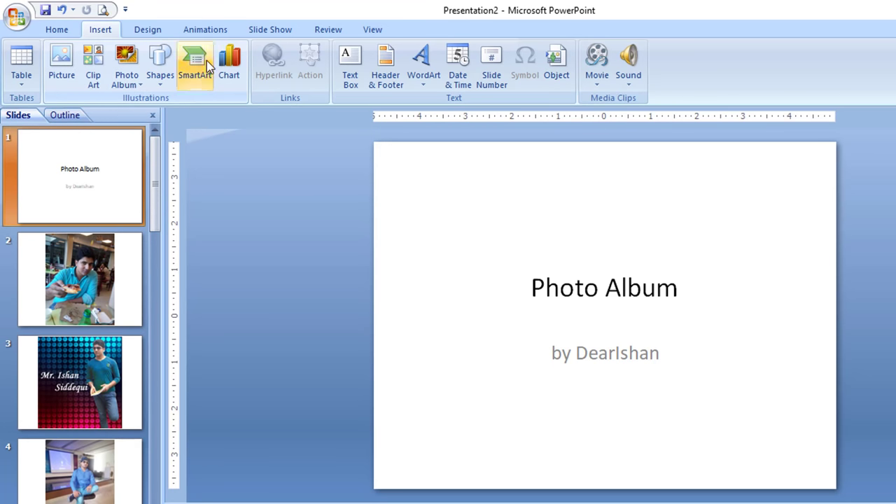
pyautogui.click(160, 82)
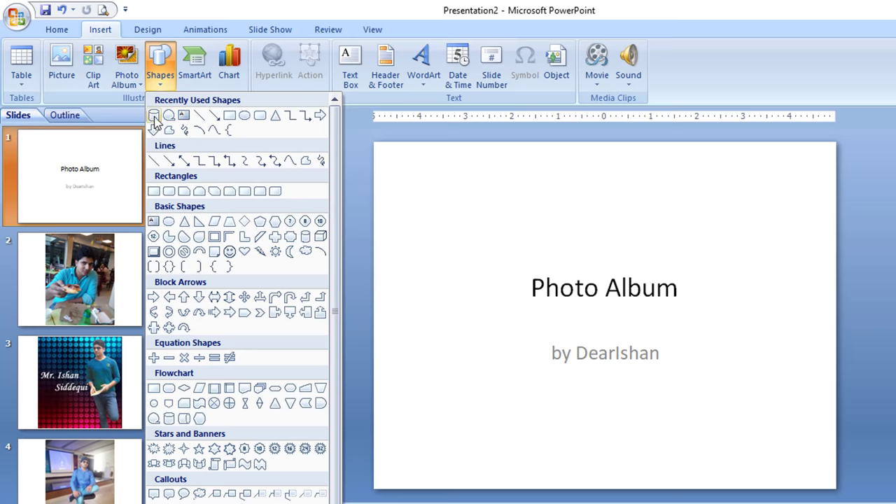
pyautogui.click(154, 117)
pyautogui.moveTo(438, 196); pyautogui.dragTo(487, 299)
# Look at the SmartArt and Chart choices, cancelling both without inserting anything.
pyautogui.click(191, 80)
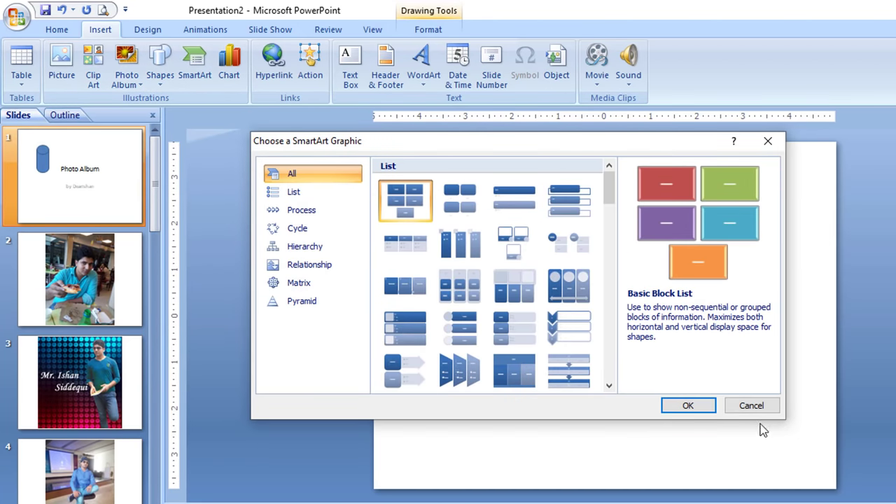
pyautogui.click(759, 408)
pyautogui.click(231, 70)
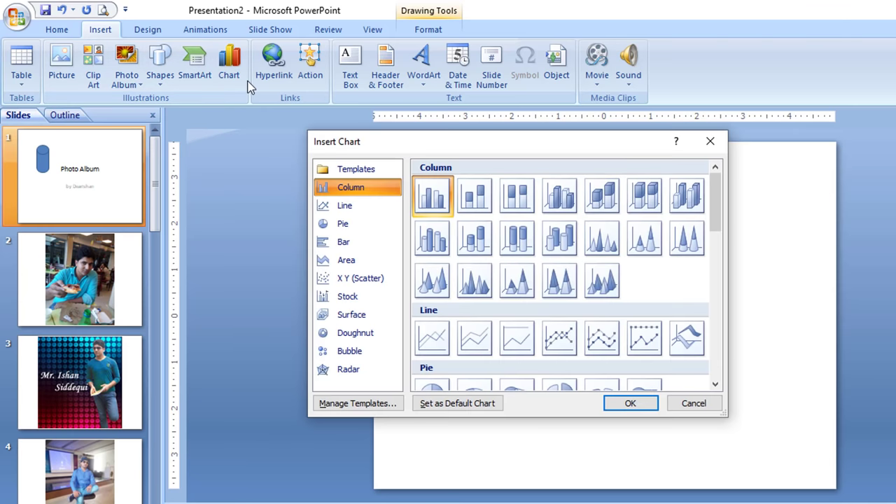
pyautogui.click(685, 404)
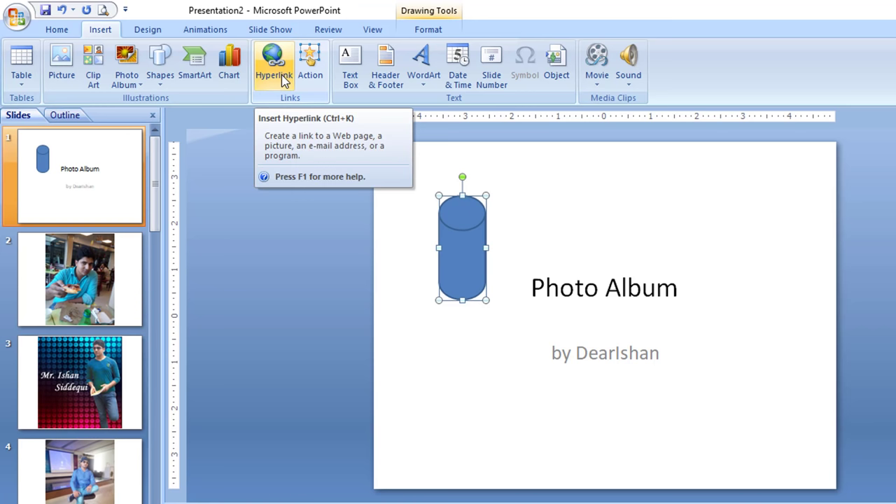
# Draw an empty text box near the top right of the title slide.
pyautogui.click(354, 78)
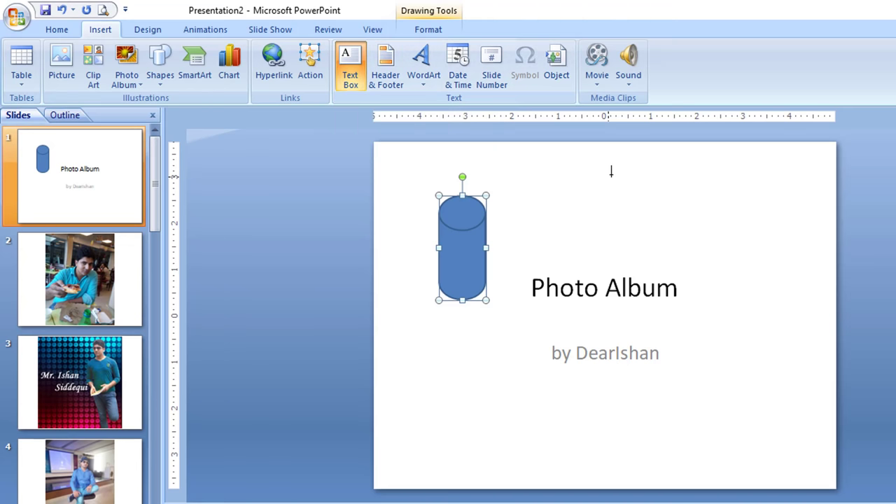
pyautogui.moveTo(611, 172); pyautogui.dragTo(715, 240)
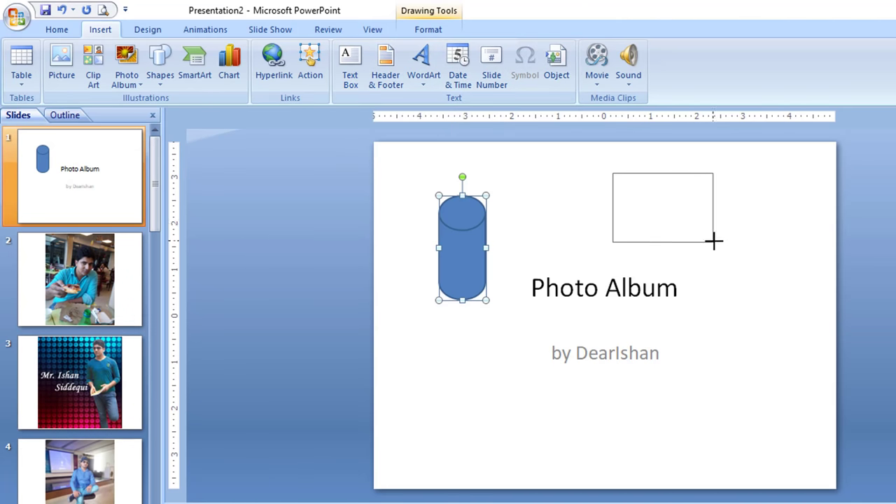
pyautogui.click(116, 31)
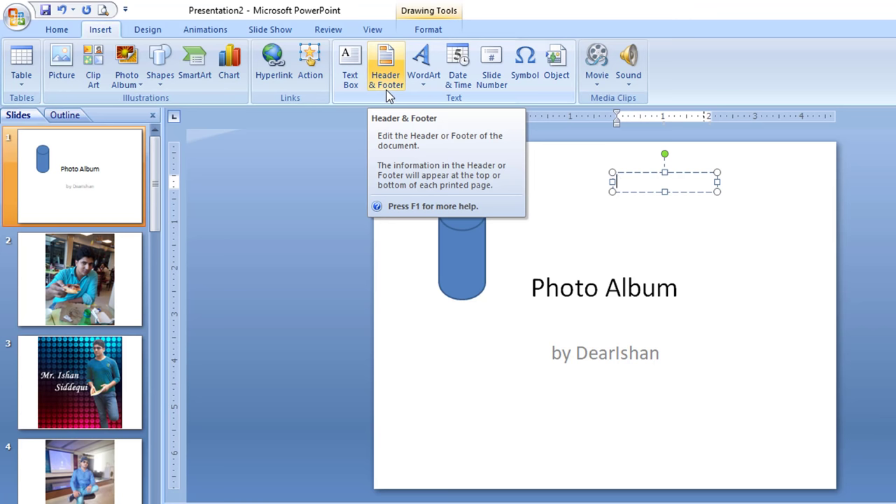
# Look through the WordArt styles without choosing one, then the Sound and Movie insertion choices.
pyautogui.click(425, 84)
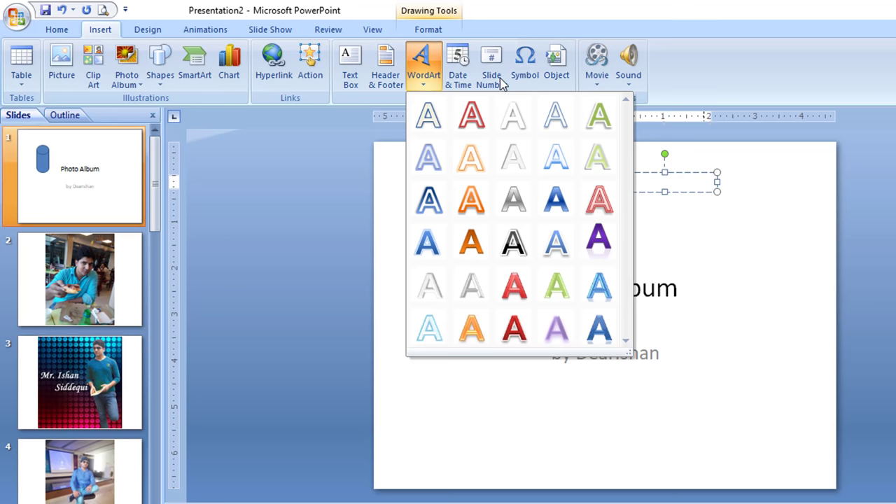
pyautogui.click(697, 9)
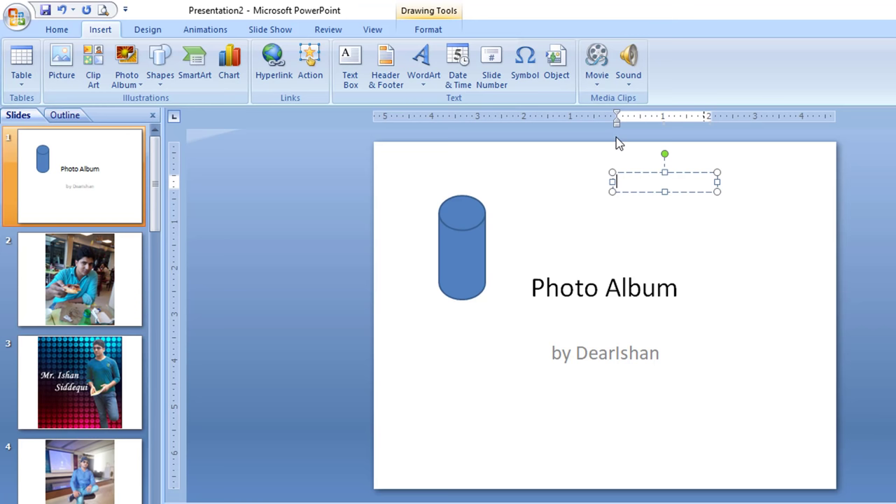
pyautogui.click(630, 86)
pyautogui.click(596, 86)
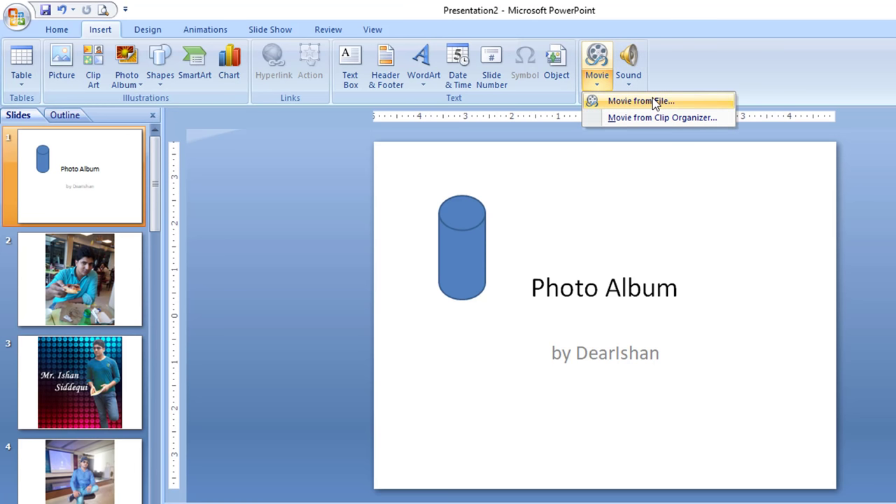
pyautogui.click(639, 102)
pyautogui.click(378, 225)
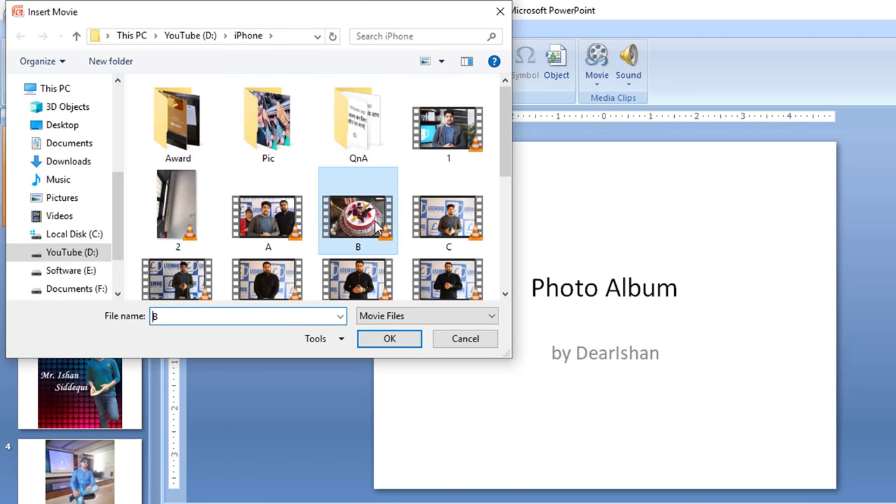
pyautogui.click(397, 342)
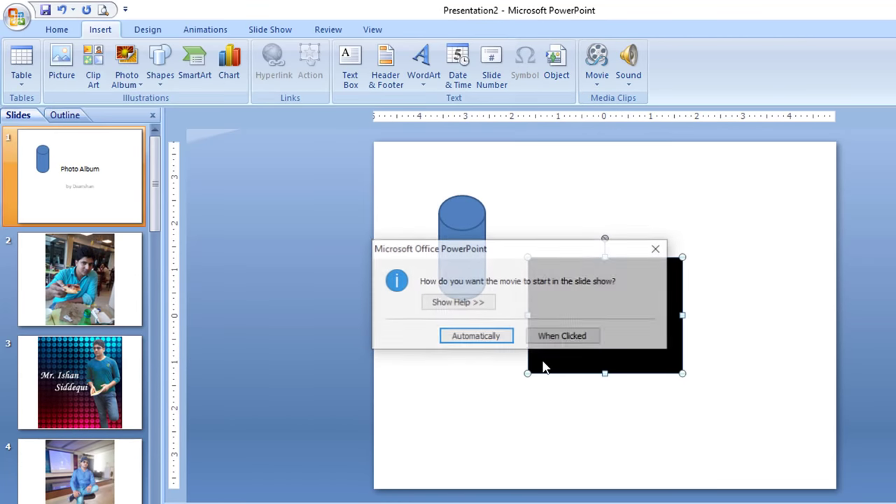
pyautogui.click(477, 335)
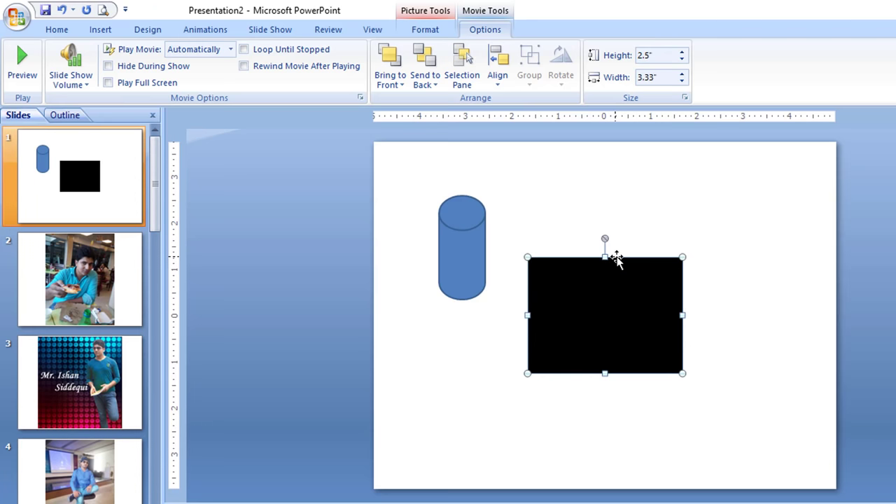
pyautogui.hotkey('ctrl', 'z')
pyautogui.click(100, 29)
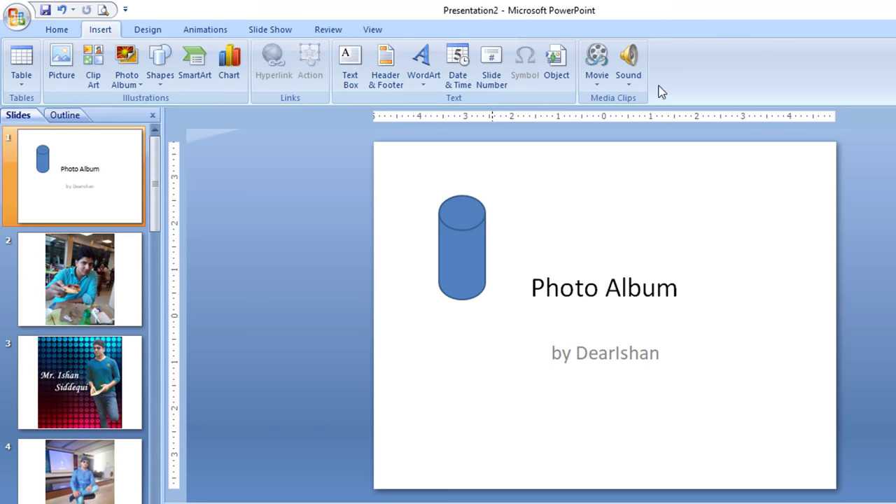
pyautogui.click(630, 83)
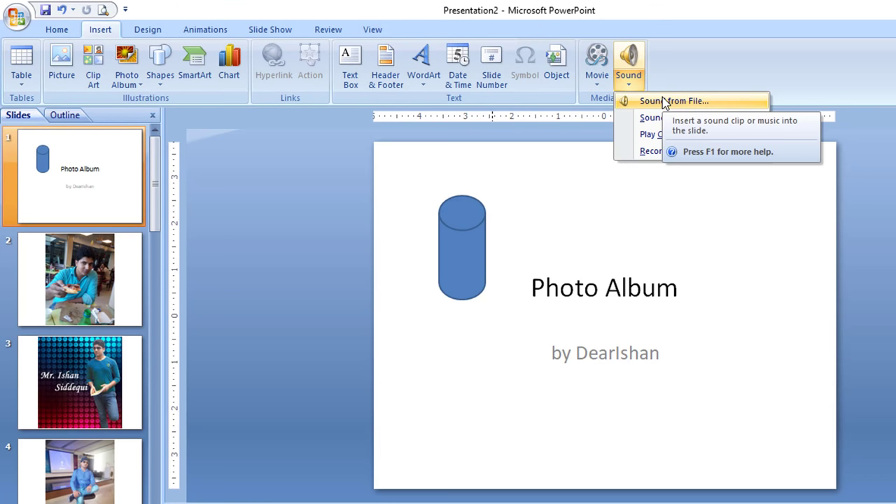
pyautogui.press('Escape')
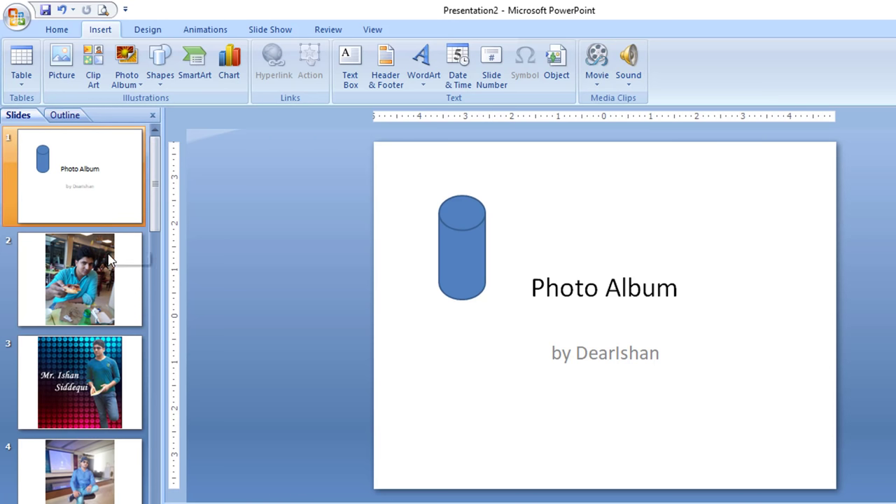
pyautogui.scroll(-2, 100, 409)
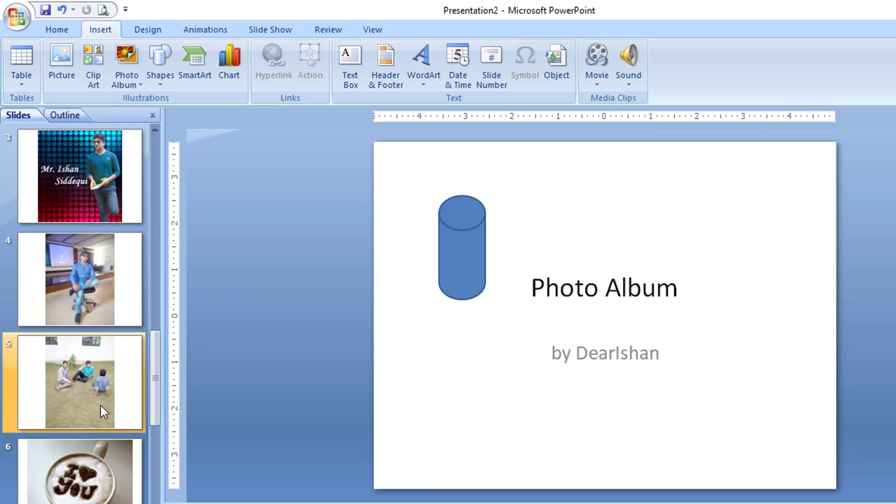
pyautogui.scroll(2, 100, 410)
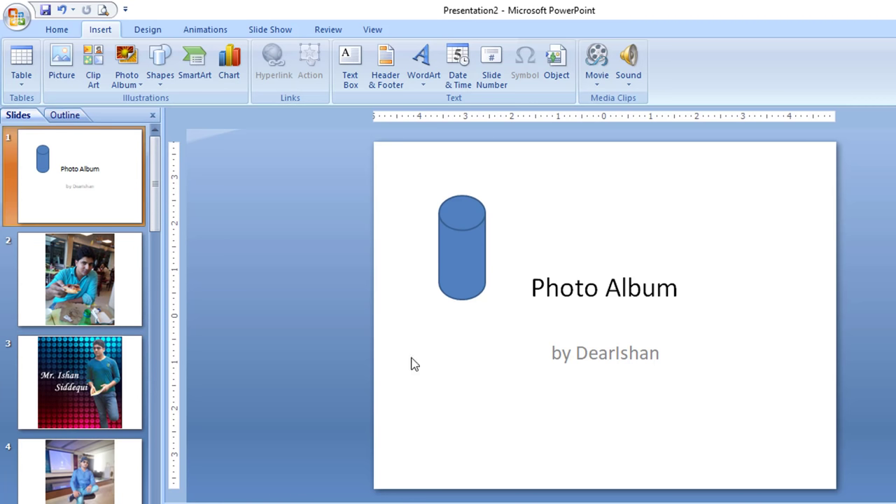
pyautogui.scroll(-3, 106, 306)
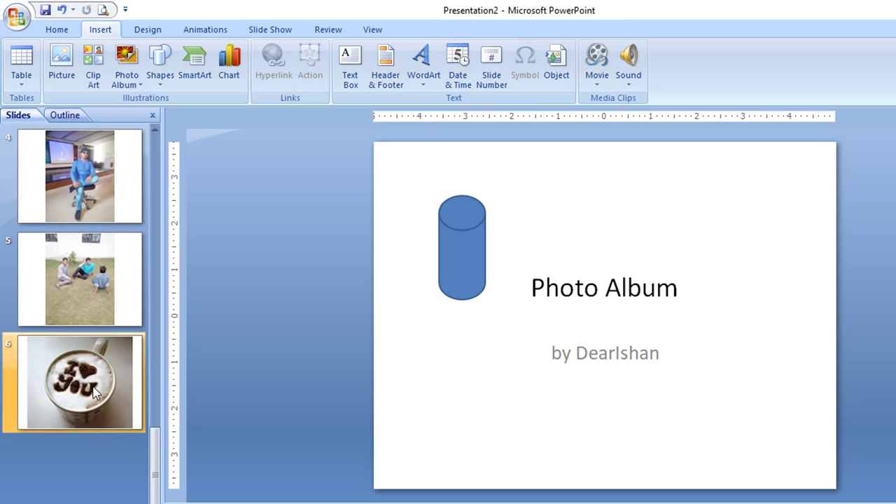
pyautogui.scroll(3, 81, 371)
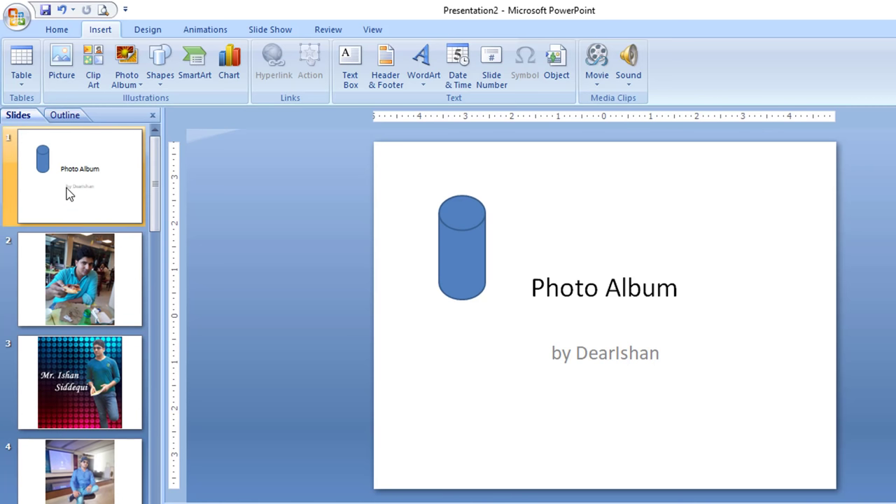
pyautogui.scroll(-1, 70, 378)
pyautogui.click(85, 290)
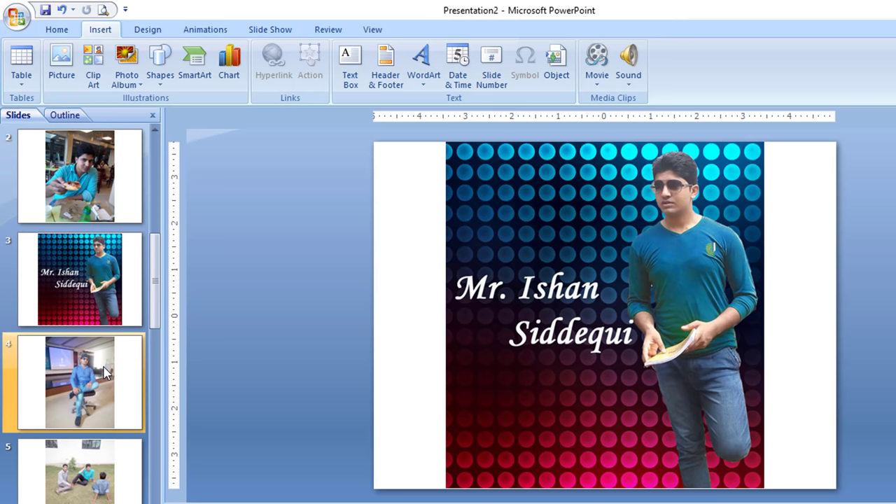
pyautogui.click(84, 381)
pyautogui.click(103, 198)
pyautogui.scroll(1, 102, 198)
pyautogui.click(95, 175)
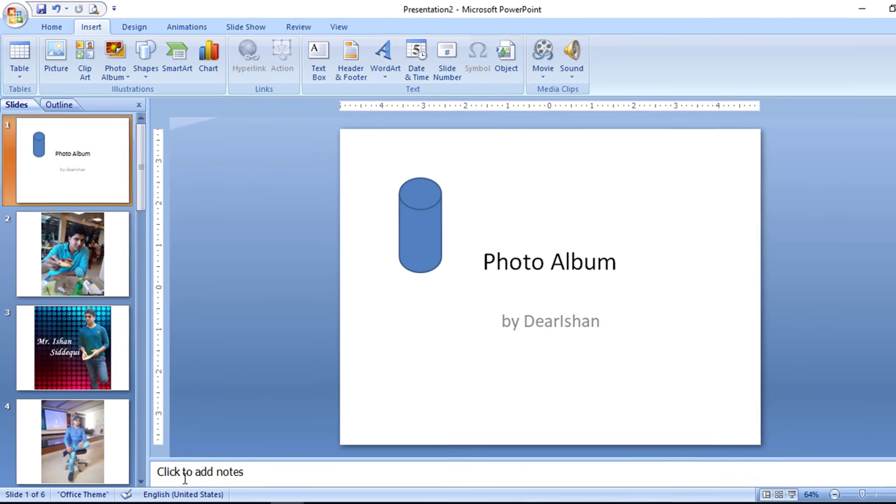
# Add the speaker note 'Pizza' to slide 2 and set the zoom to 70%.
pyautogui.click(198, 469)
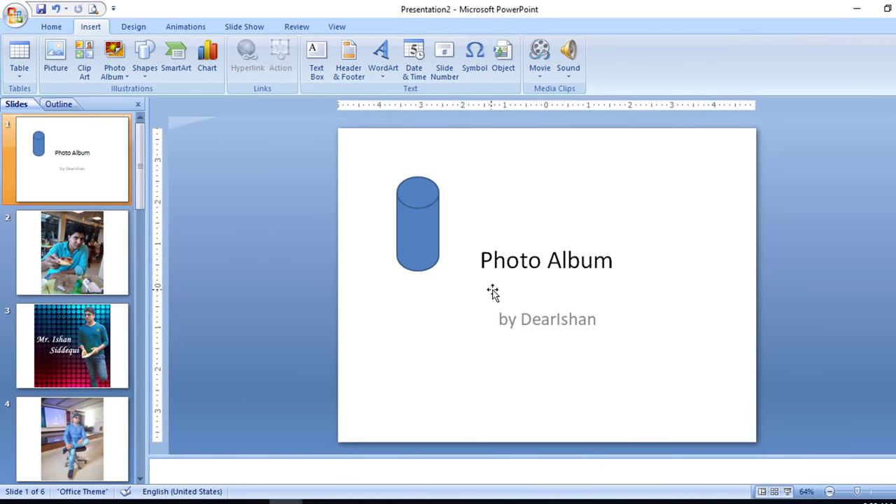
pyautogui.click(105, 283)
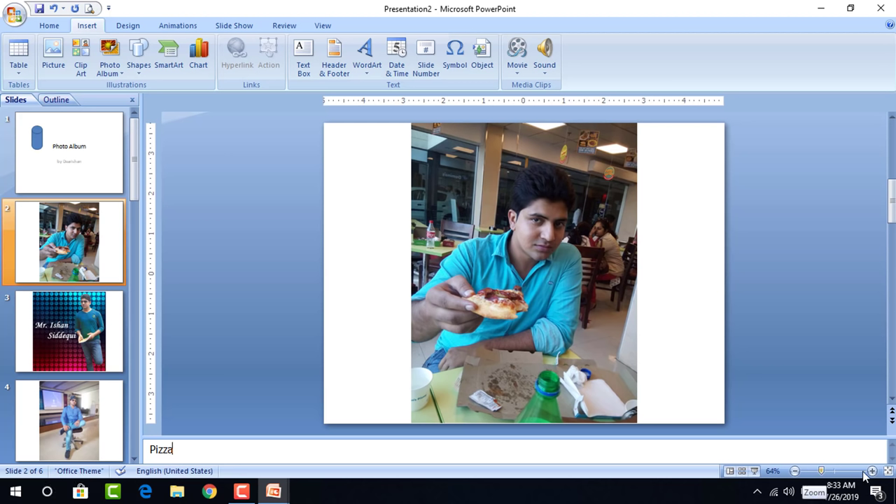
pyautogui.click(795, 472)
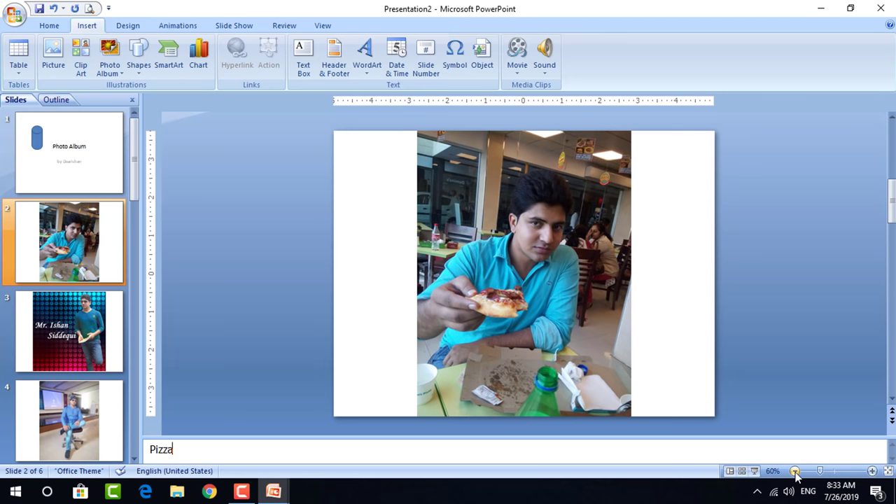
pyautogui.click(872, 471)
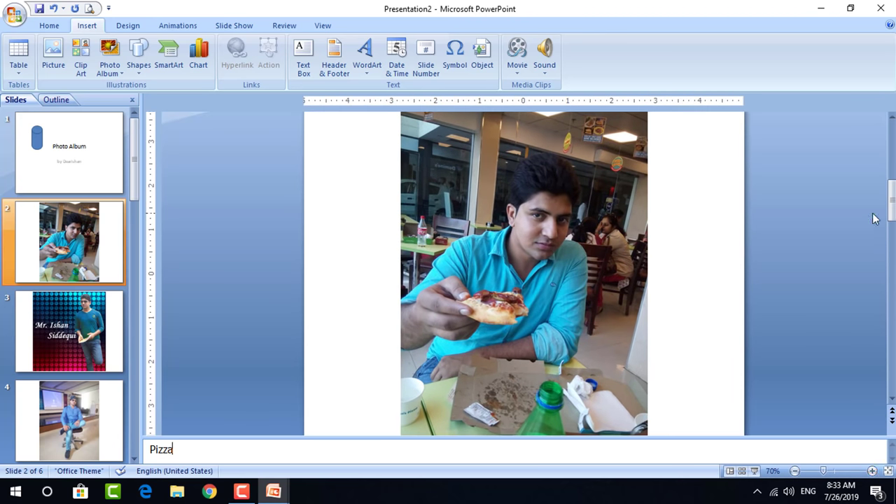
pyautogui.moveTo(891, 200); pyautogui.dragTo(891, 139)
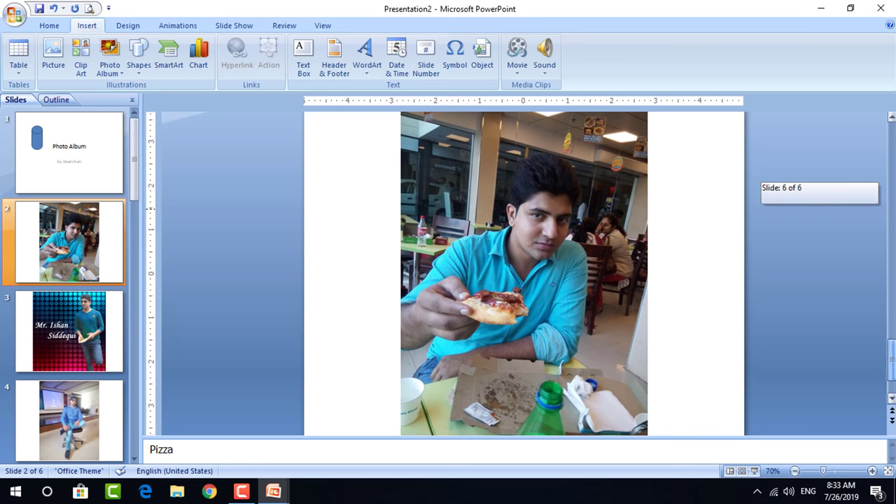